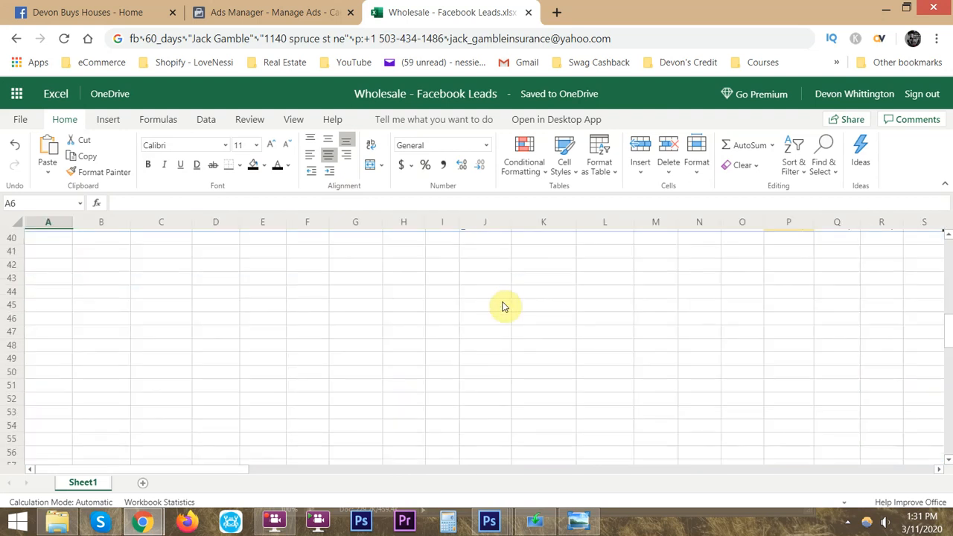
- Look over the lead rows in the Wholesale - Facebook Leads workbook and the campaign list in Ads Manager
scroll(538, 340, up, 3)
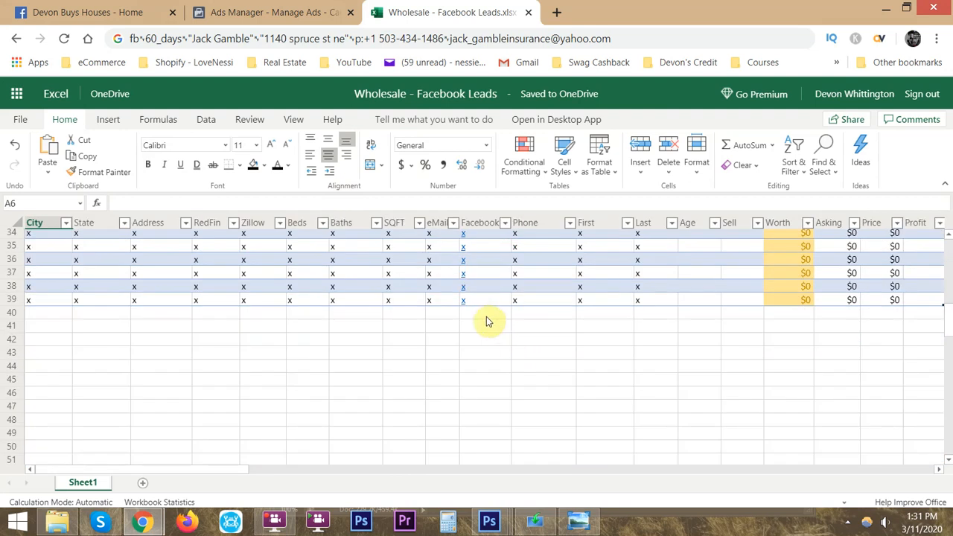
click(293, 12)
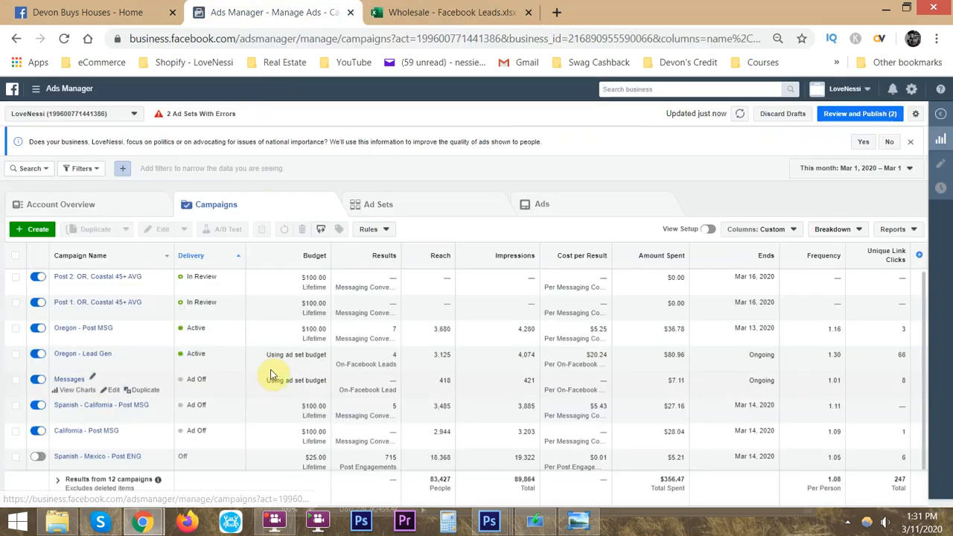
click(420, 11)
scroll(421, 347, up, 10)
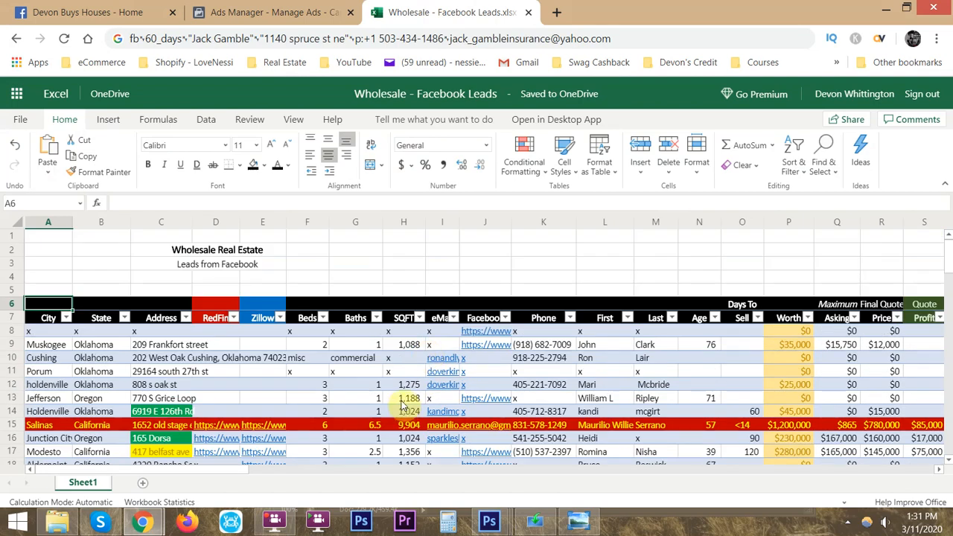
scroll(405, 403, down, 2)
- Switch to the blank Wholesale Lead template workbook and review its home value, home data and comparables sections
key(alt+Tab)
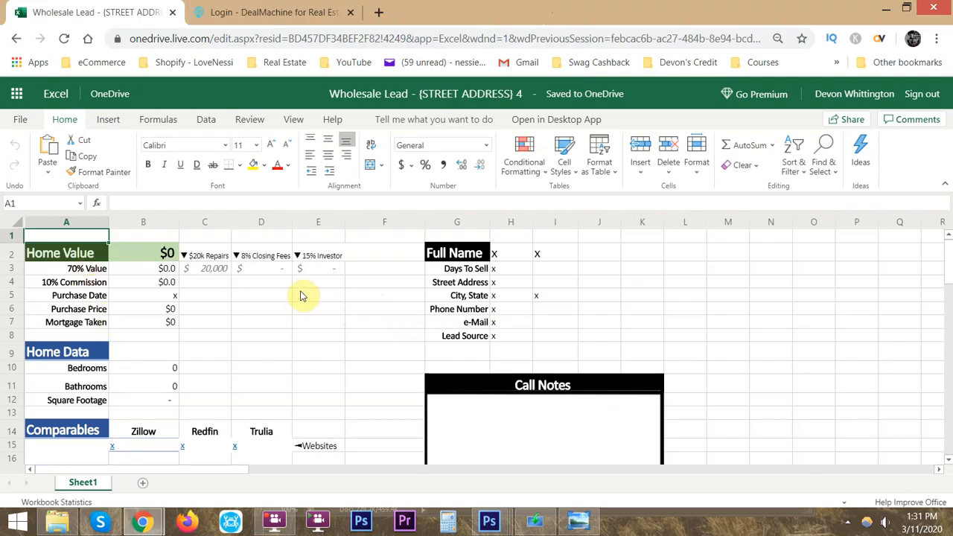
scroll(551, 424, down, 3)
scroll(556, 407, up, 3)
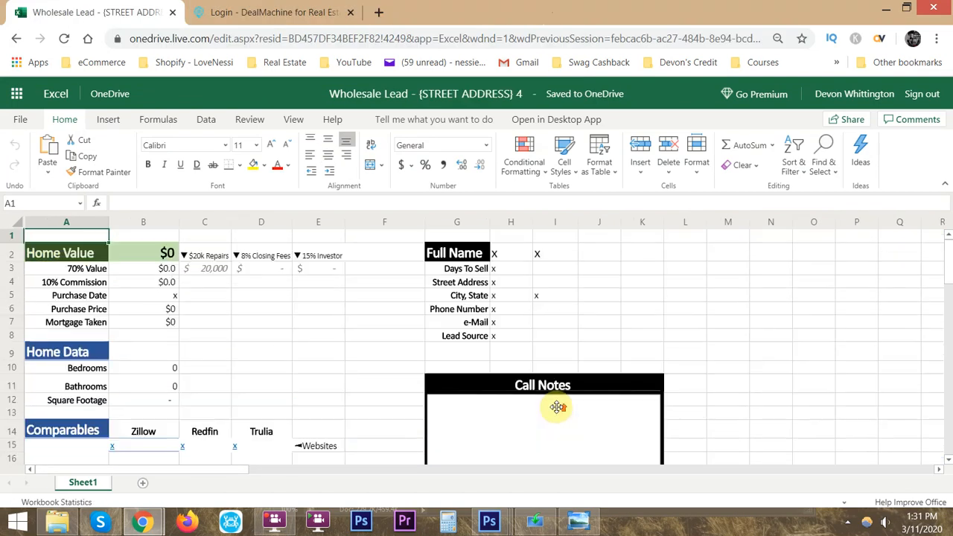
- Compare the home data on the photographed lead sheet with the Beds, Baths and SQFT columns of the leads table
key(alt+Tab)
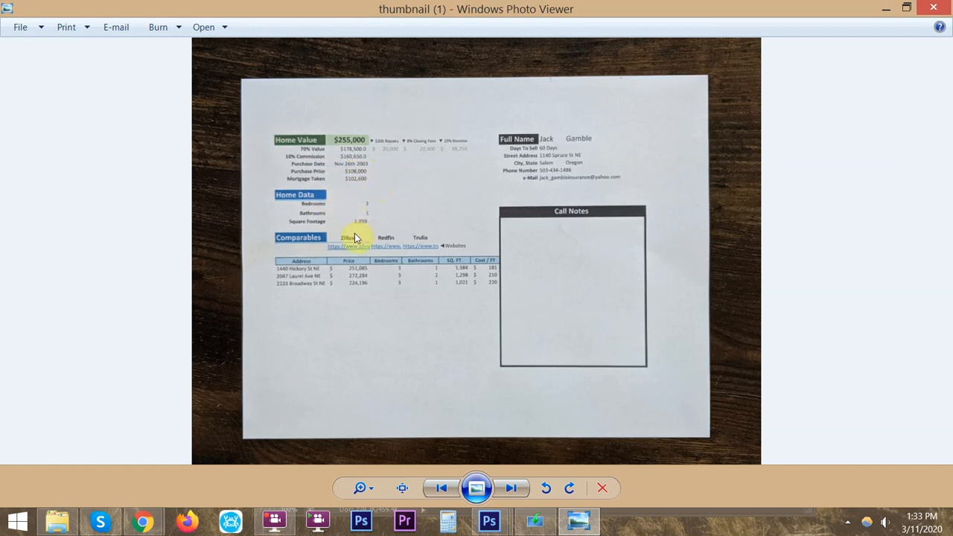
mouse_move(144, 521)
click(102, 471)
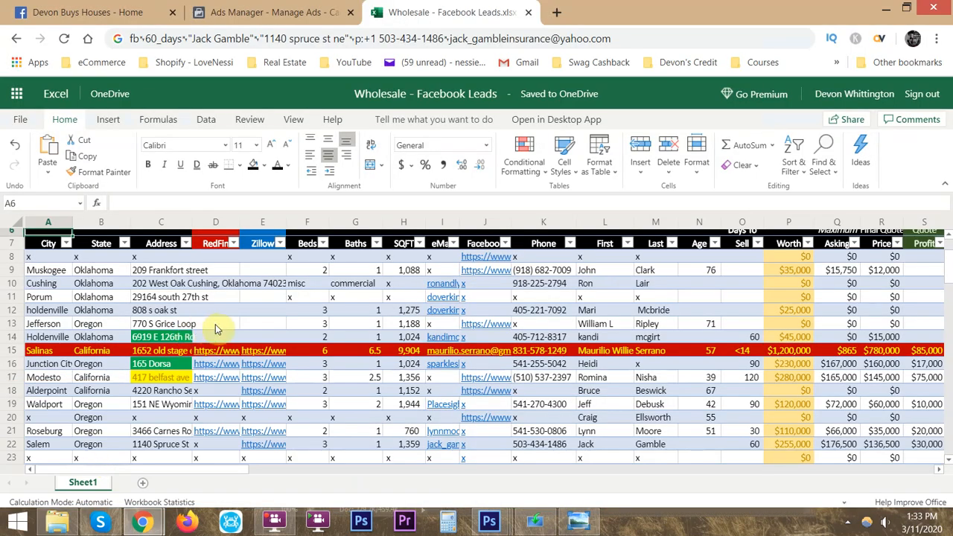
key(alt+Tab)
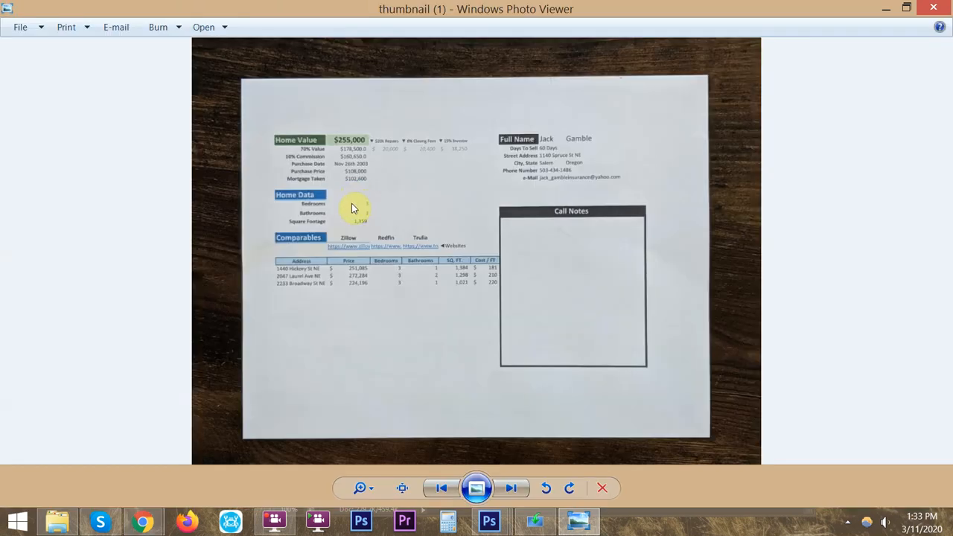
key(alt+Tab)
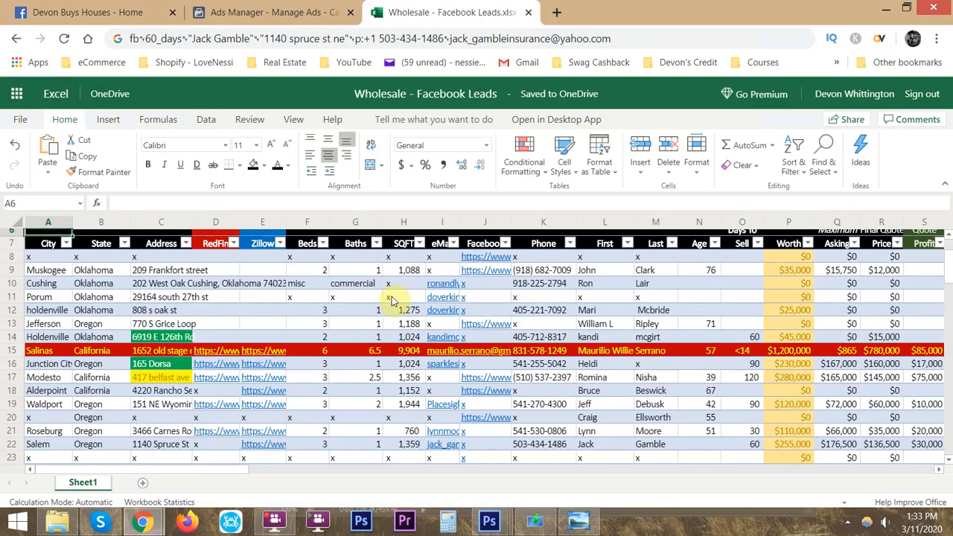
drag(302, 245, 378, 457)
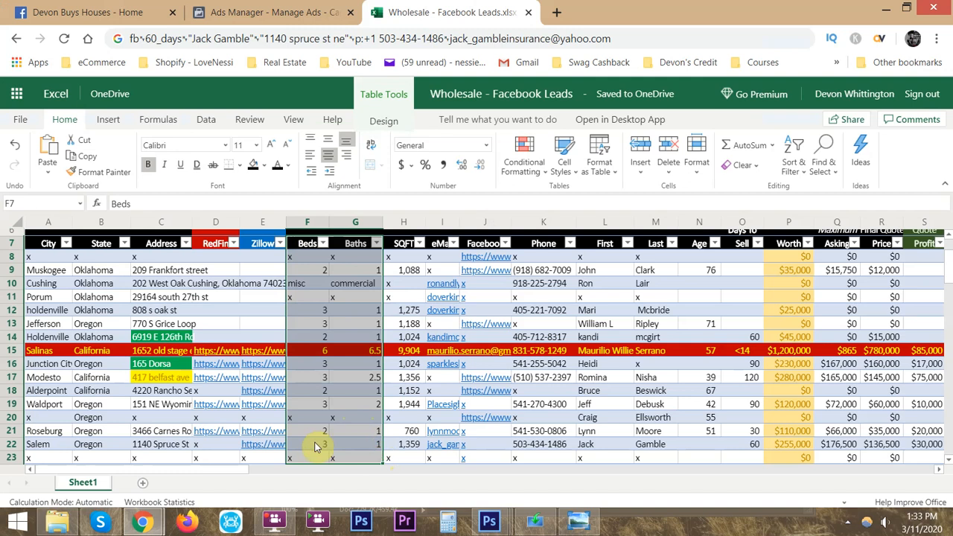
click(366, 443)
click(406, 444)
- Compare the comparables section of the photographed lead sheet with the RedFin and Zillow columns of the leads table
key(alt+Tab)
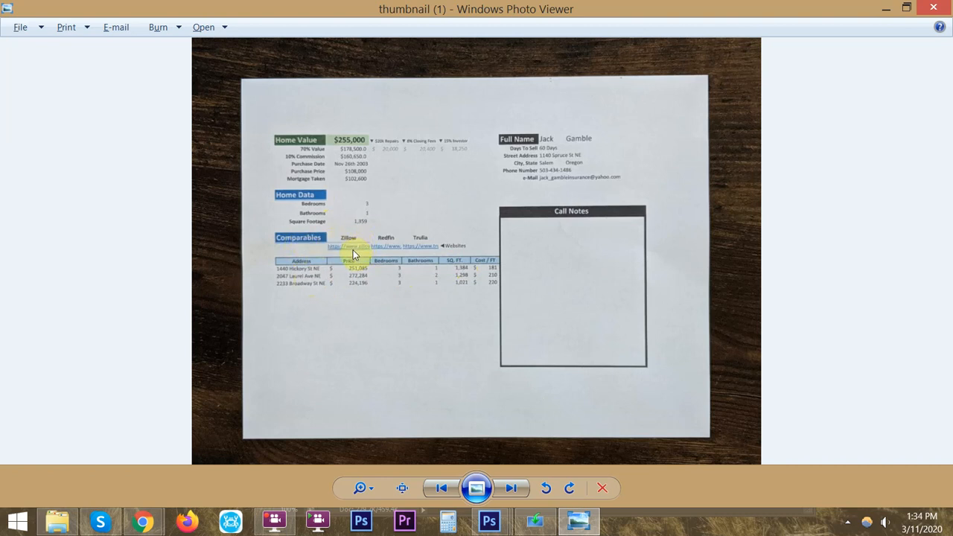
key(alt+Tab)
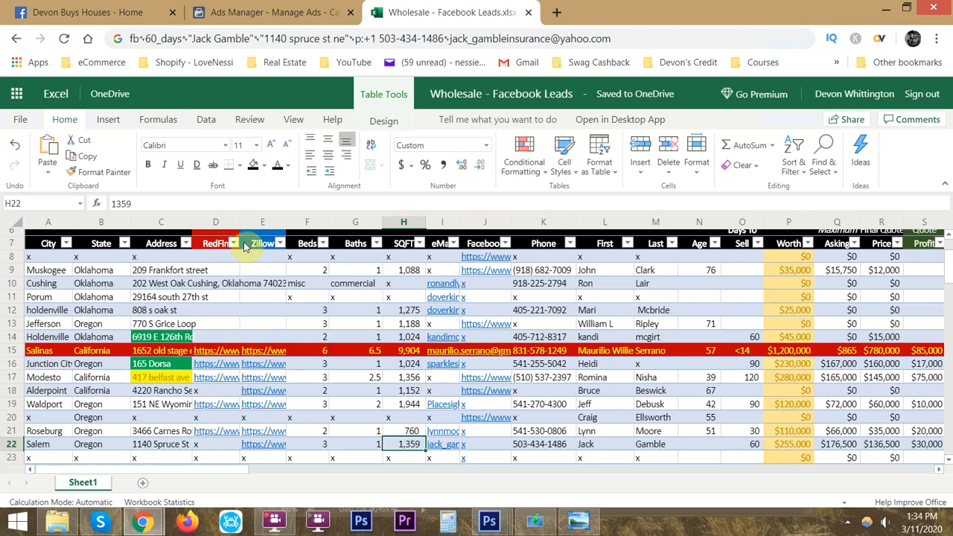
key(alt+Tab)
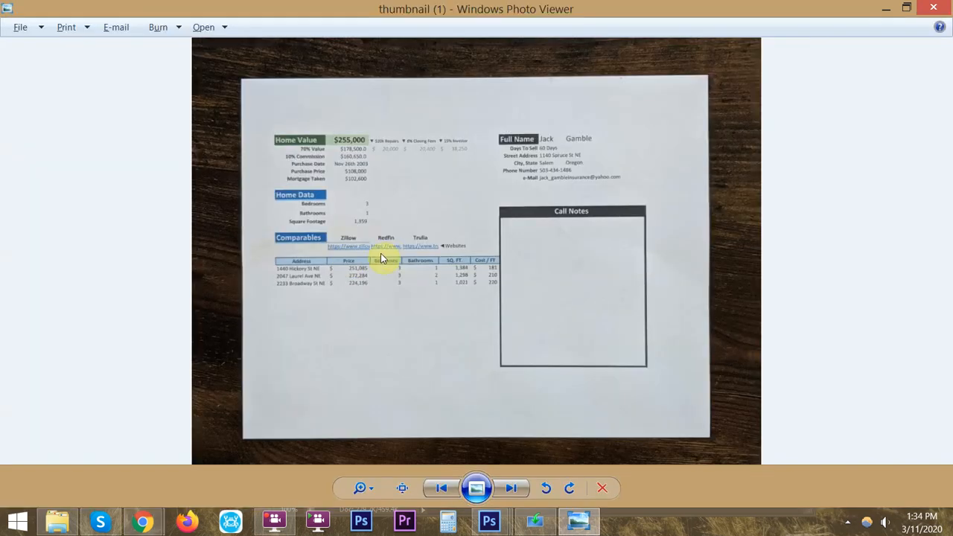
key(alt+Tab)
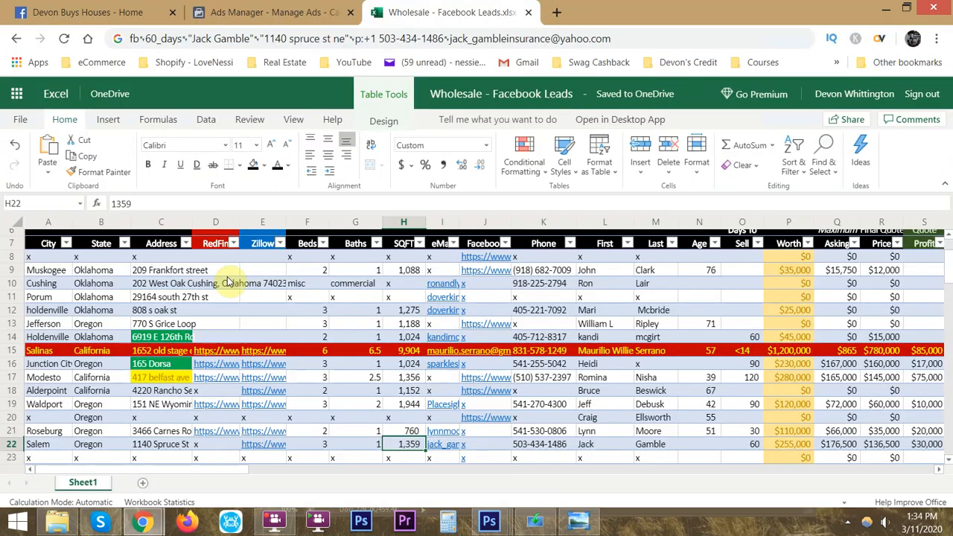
key(alt+Tab)
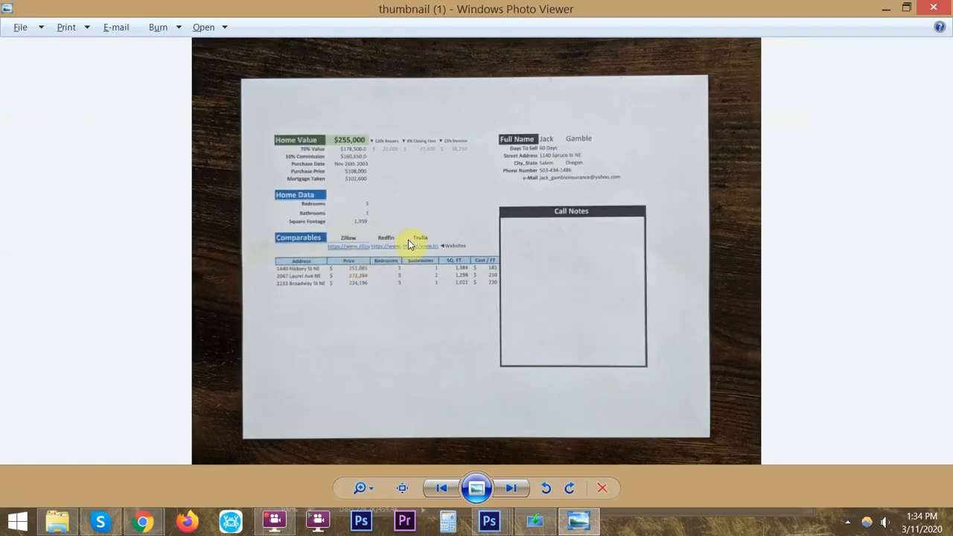
key(alt+Tab)
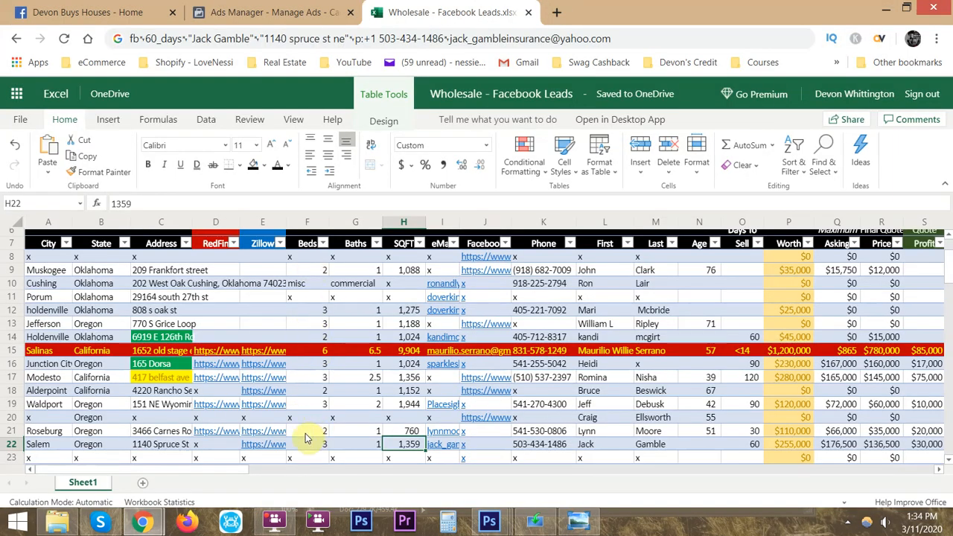
key(alt+Tab)
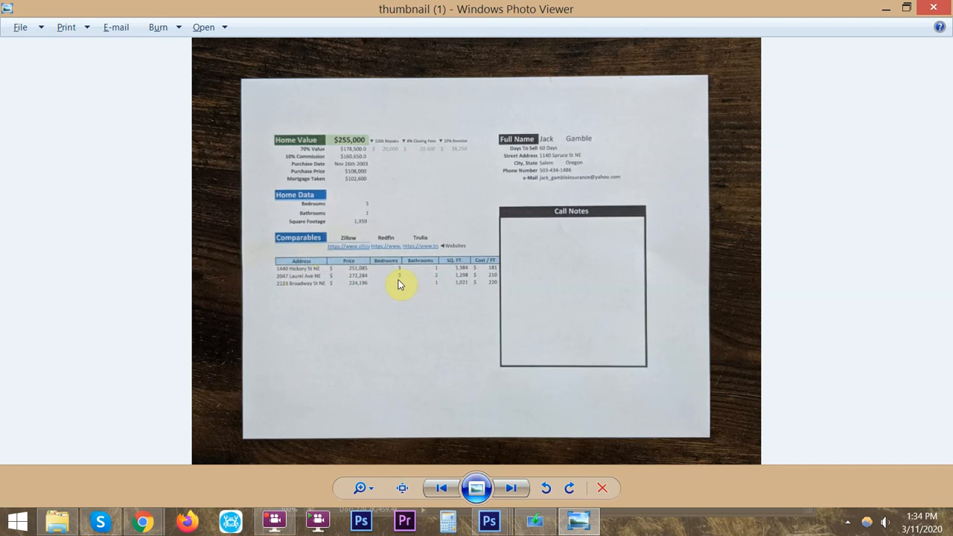
key(alt+Tab)
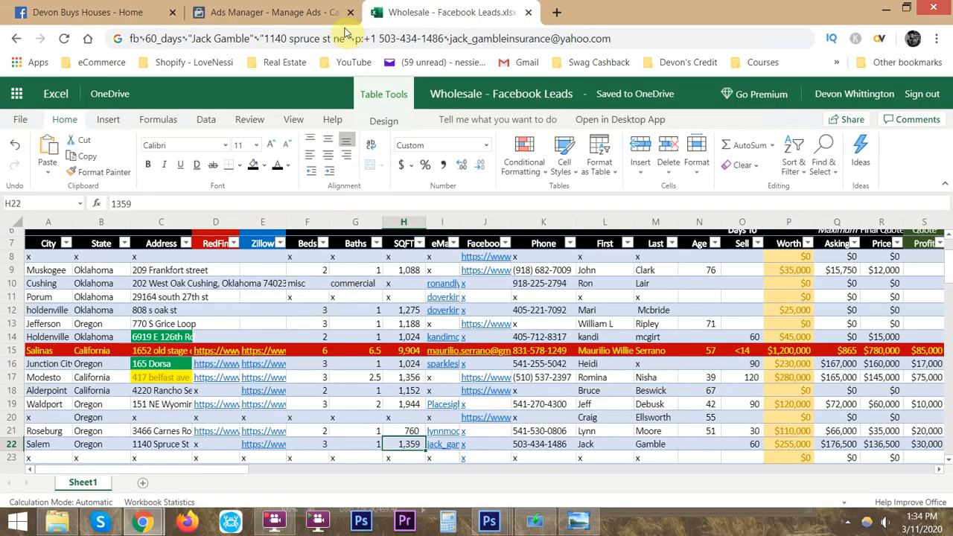
- Copy the city, state and street address of the Salem lead in row 22 and search Google for them in a new tab
click(324, 444)
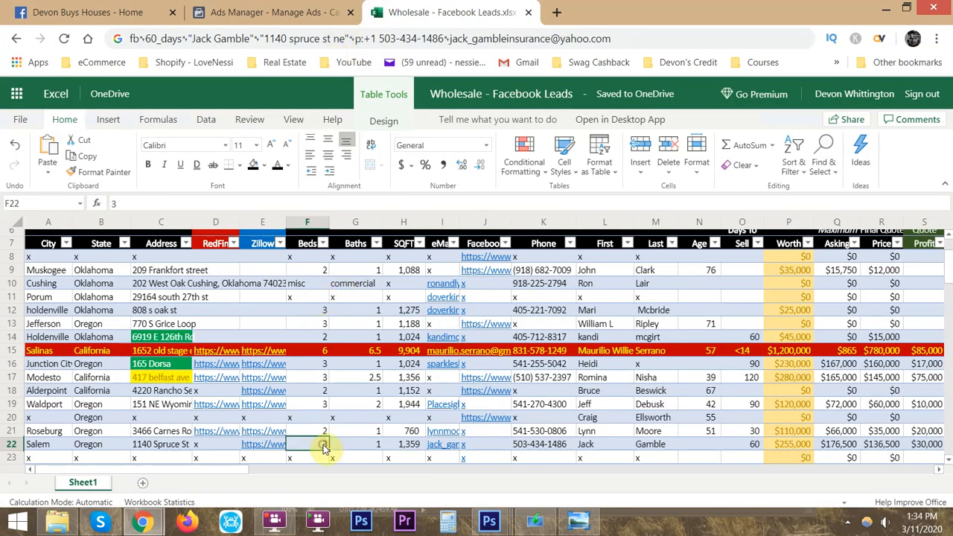
key(Left)
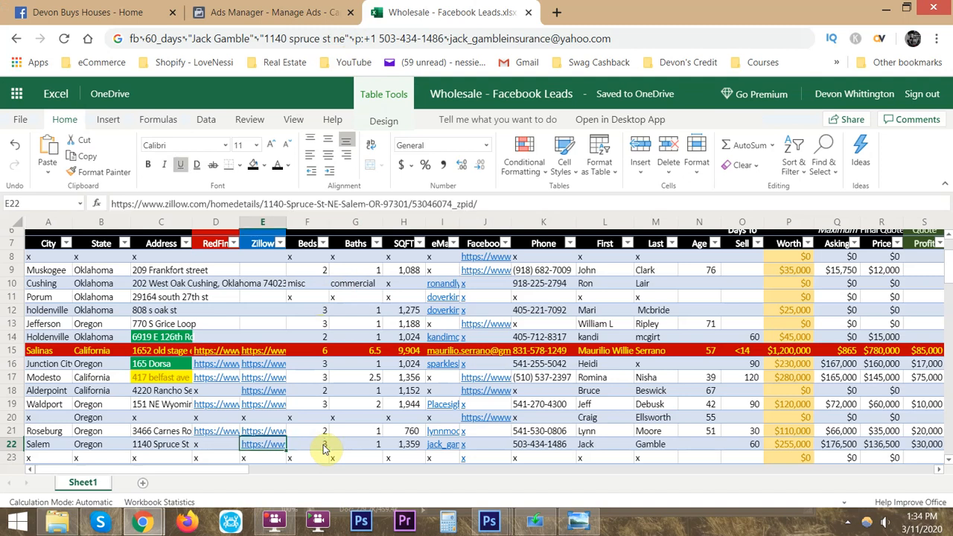
key(Left)
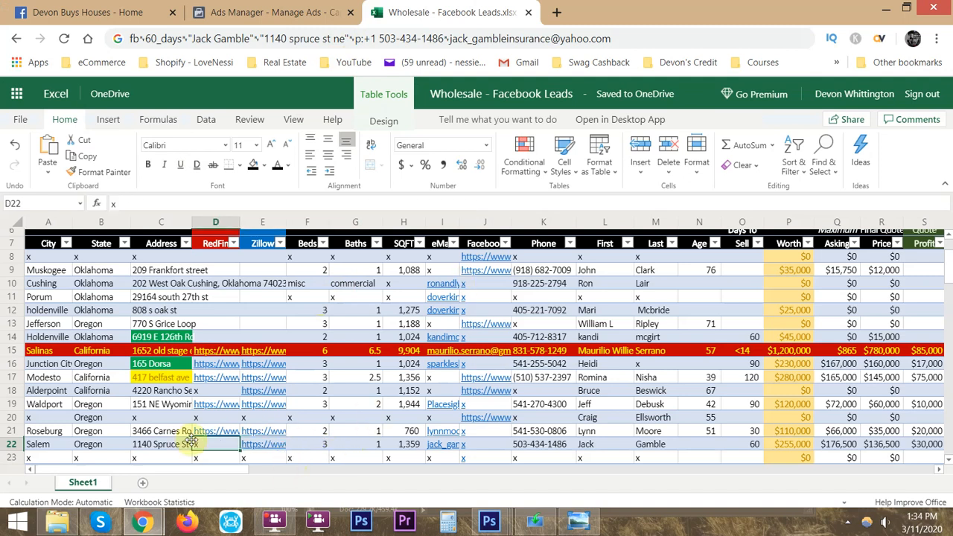
key(Left)
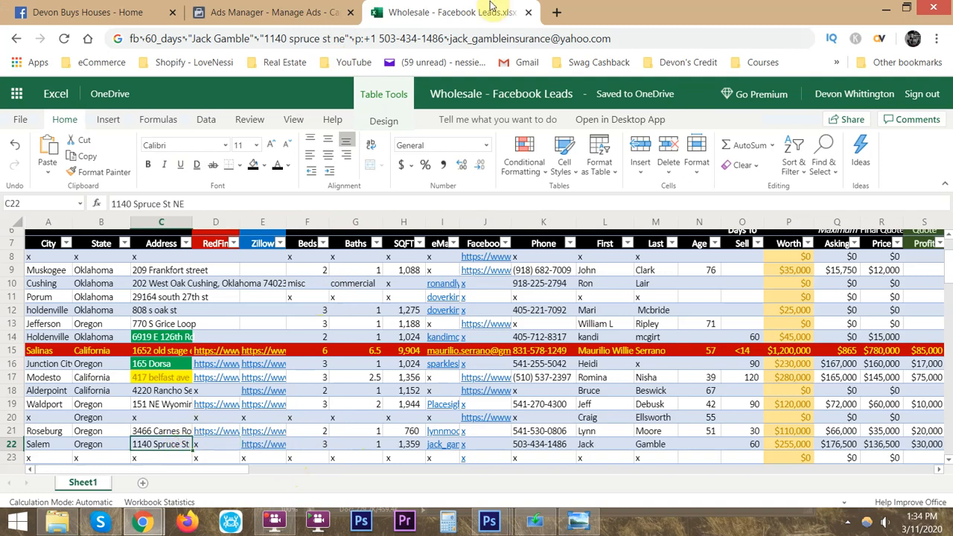
shift+click(36, 447)
key(ctrl+c)
click(557, 11)
key(ctrl+v)
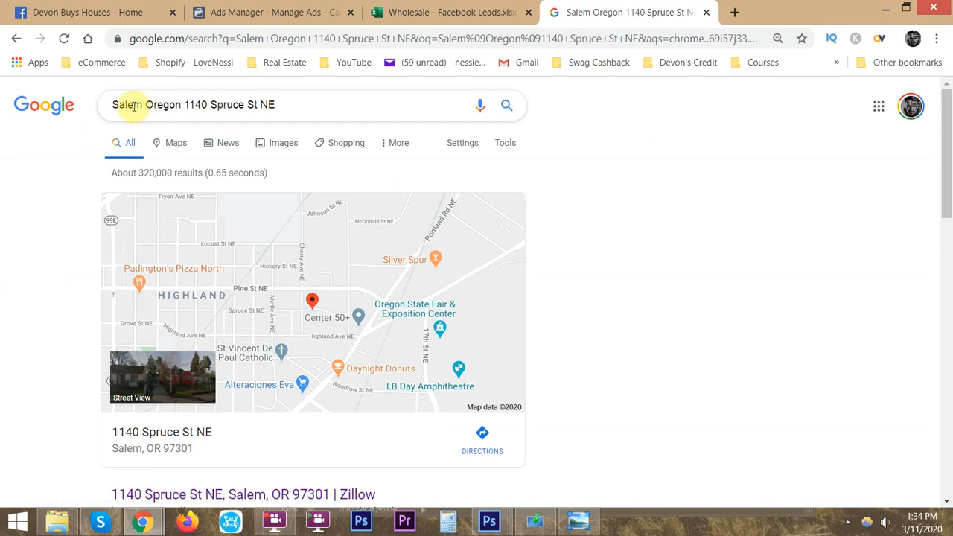
- Open the Redfin listing for the Salem property from the Google search results
click(143, 104)
click(56, 265)
scroll(84, 409, down, 2)
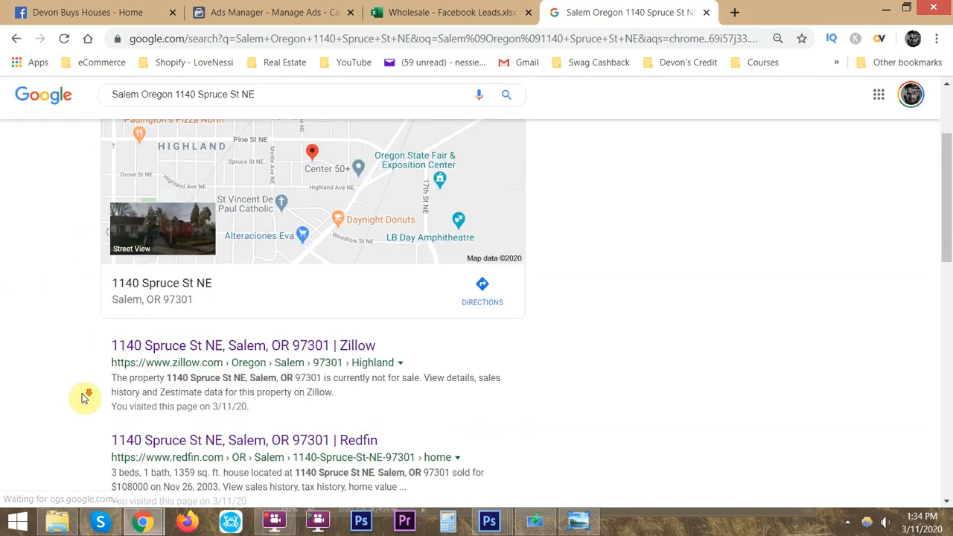
click(186, 443)
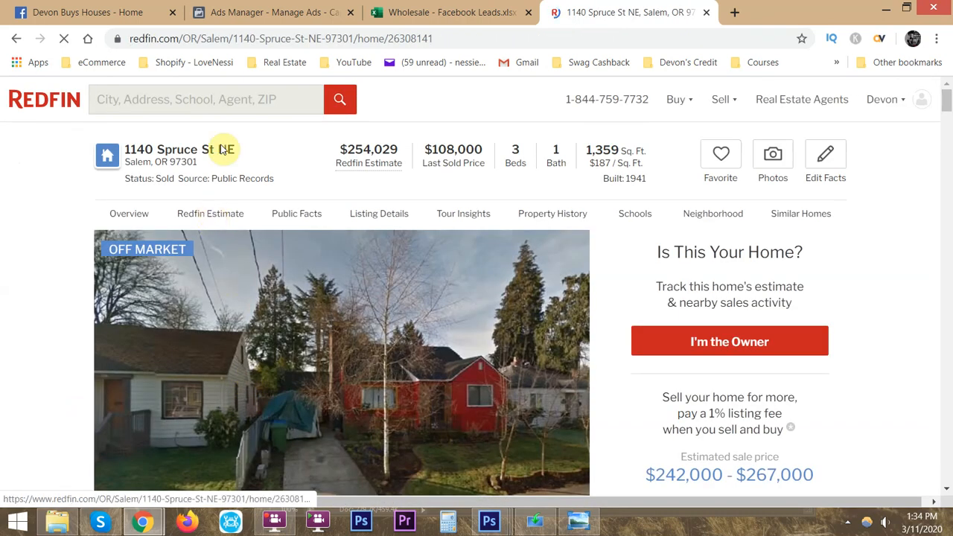
click(213, 38)
key(ctrl+v)
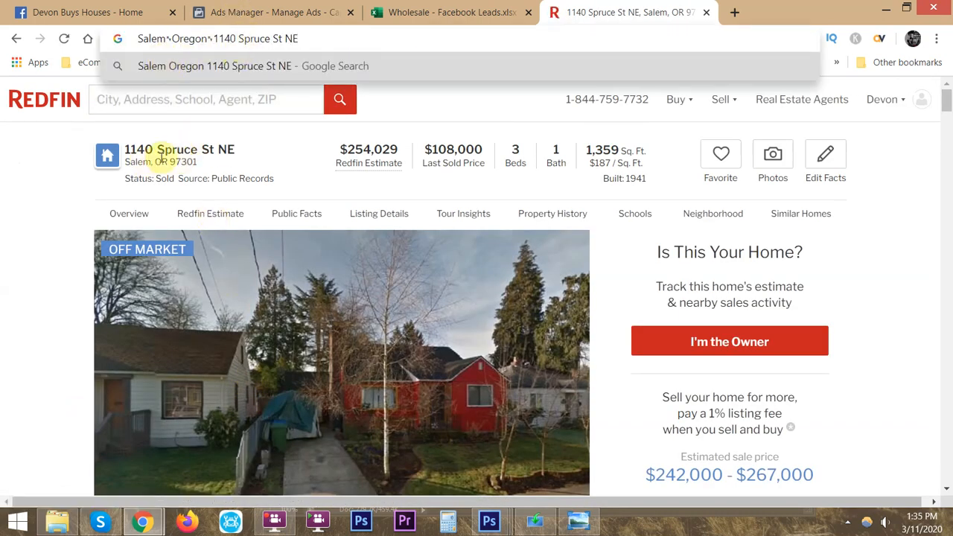
key(Escape)
click(288, 157)
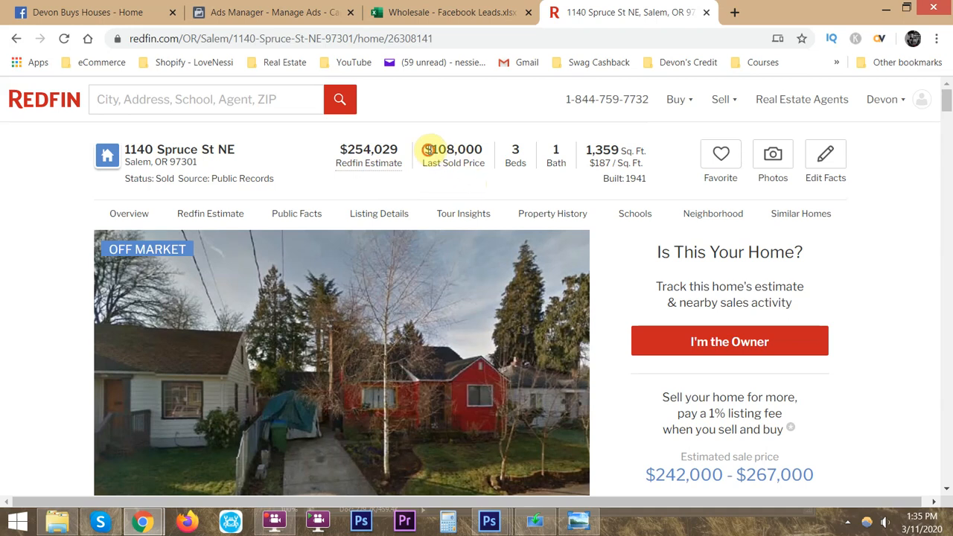
- Examine the last sold price and Redfin Estimate on the listing and check them against the photographed lead sheet
drag(421, 146, 498, 155)
click(480, 182)
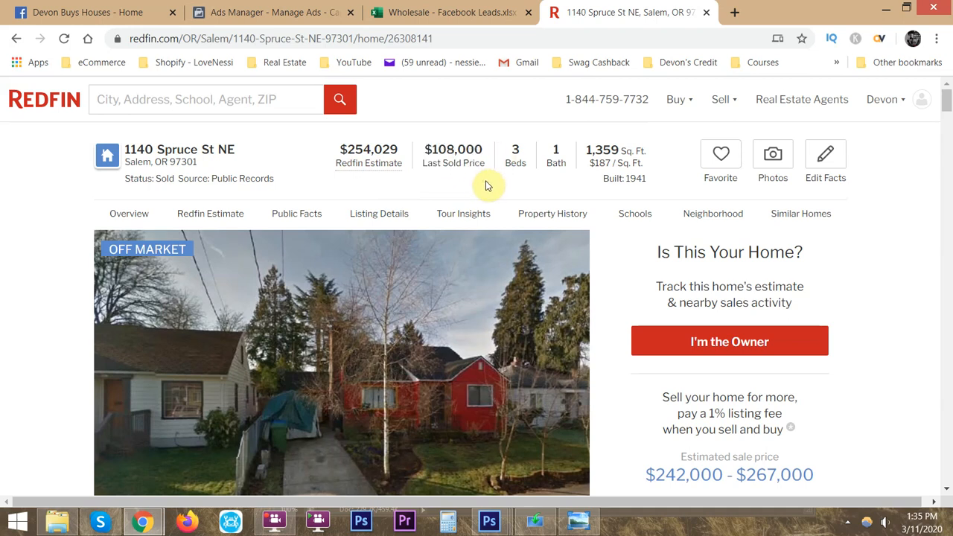
scroll(485, 186, down, 1)
scroll(451, 187, up, 1)
drag(356, 150, 385, 151)
key(alt+Tab)
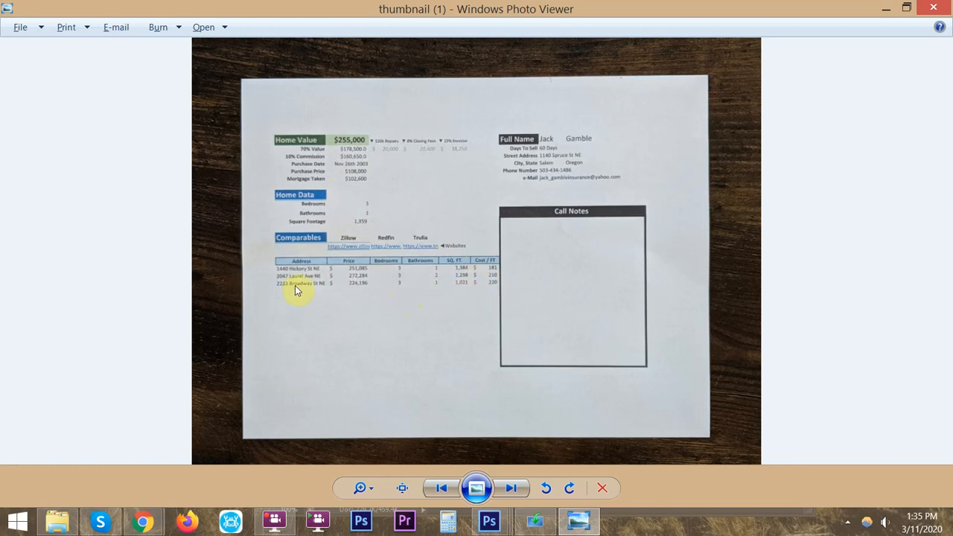
key(alt+Tab)
click(57, 301)
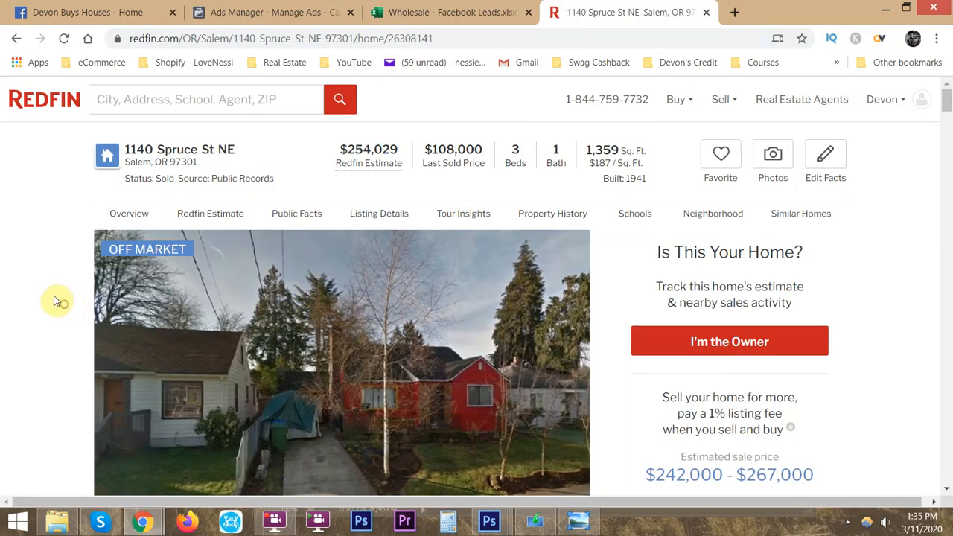
- Examine the listing's Redfin Estimate history chart, the recently sold comparable homes and their locations on the map
scroll(41, 250, down, 2)
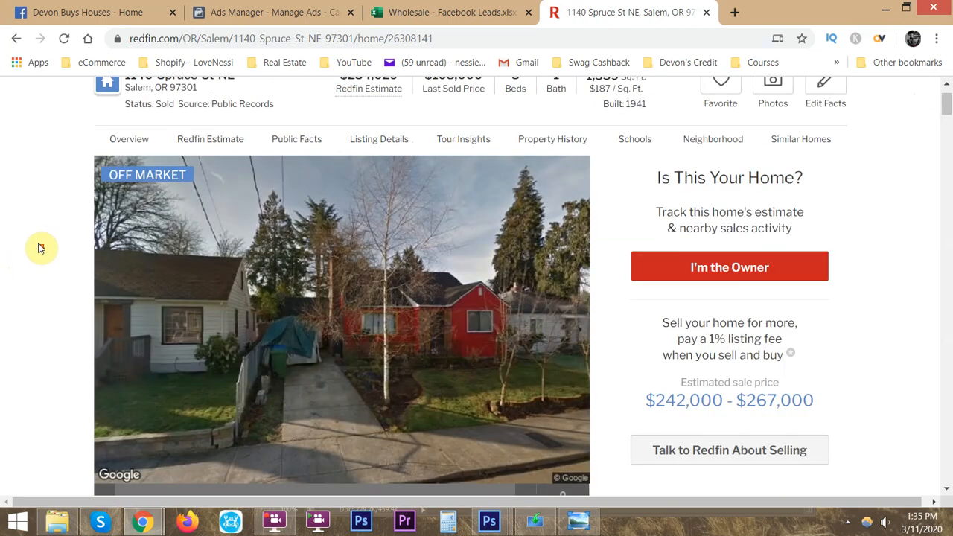
scroll(51, 248, down, 2)
scroll(54, 252, down, 3)
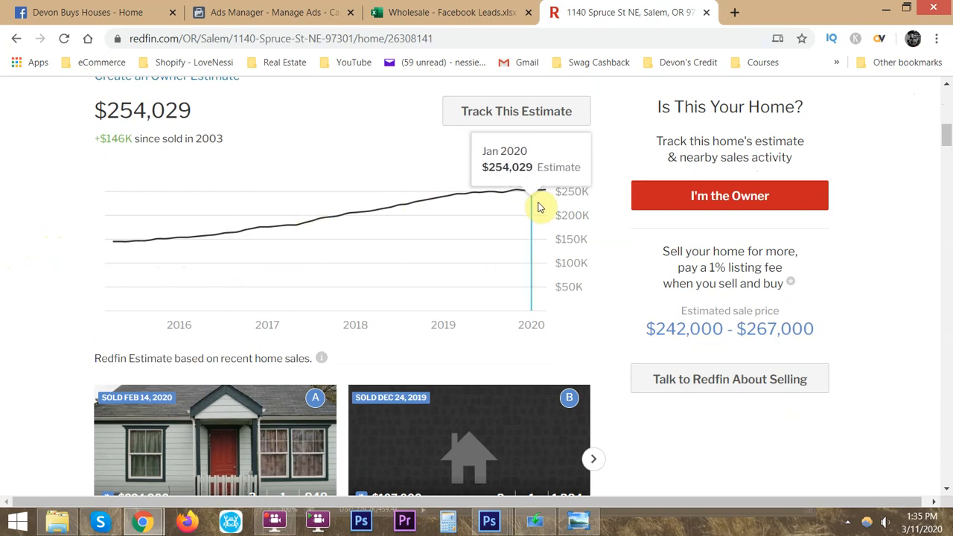
click(47, 276)
scroll(52, 287, down, 5)
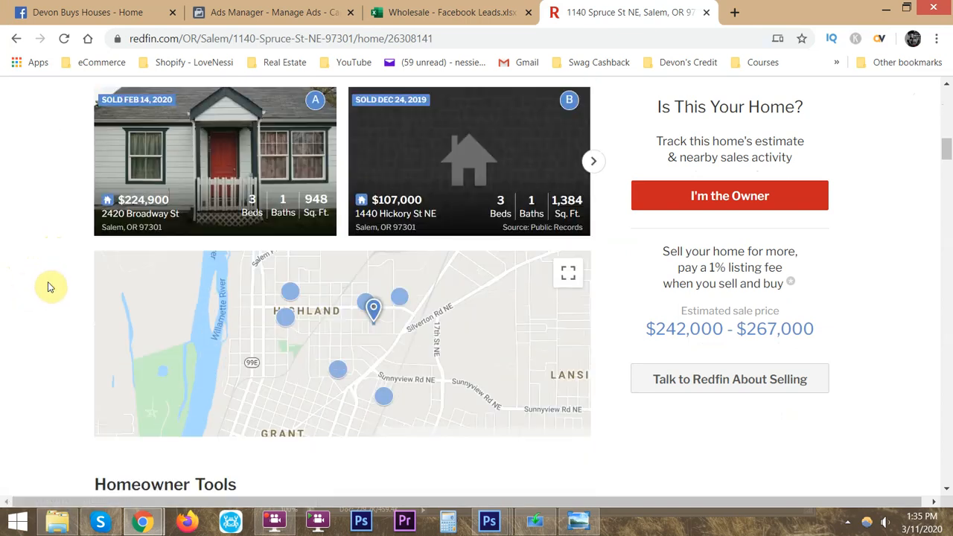
scroll(62, 281, down, 1)
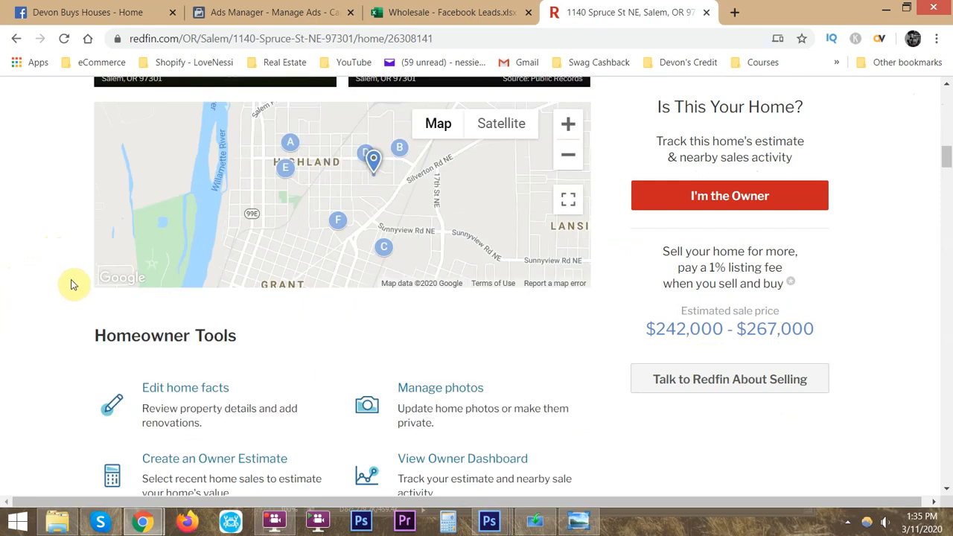
scroll(74, 283, up, 1)
scroll(56, 290, up, 1)
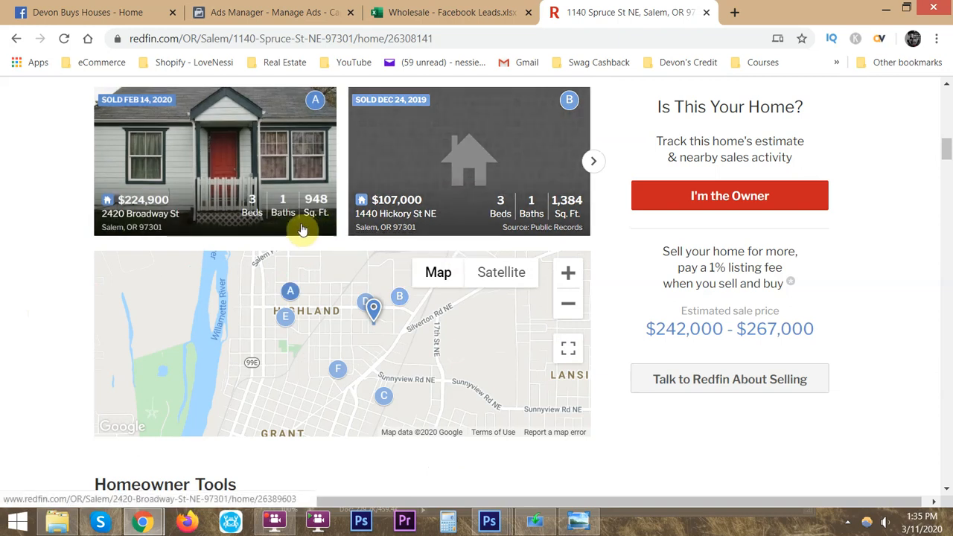
- Switch to Calculator, calculate 13000 × 0.1 and 1300 × 0.1, and close it
key(alt+Tab)
key(alt+Tab)
click(455, 530)
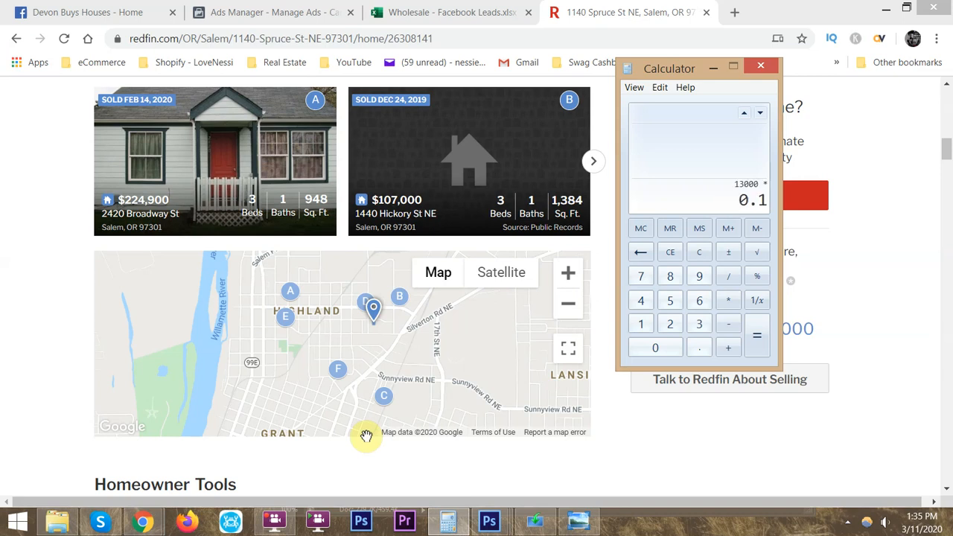
text(0.1)
key(Return)
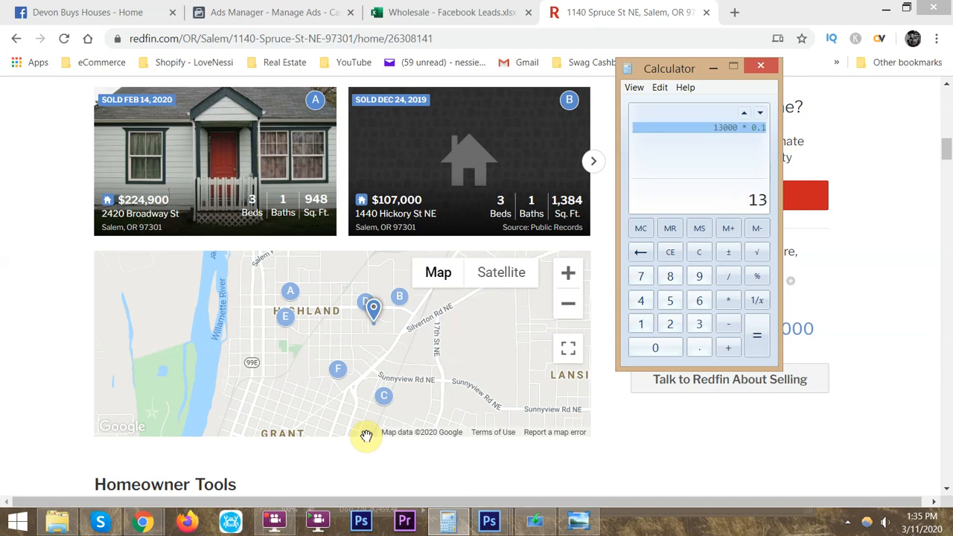
text(0.1)
key(Return)
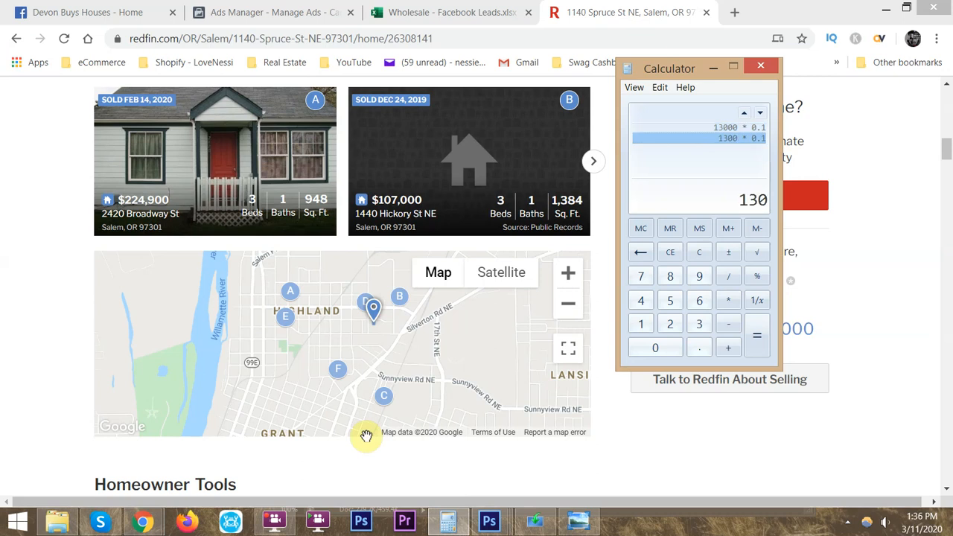
click(759, 67)
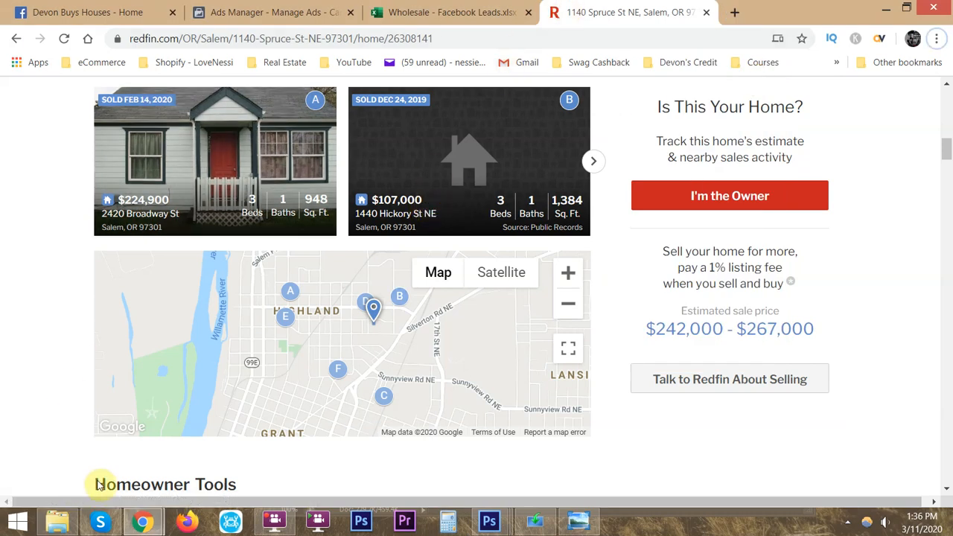
- Check the photographed lead sheet and compare the Salem listing's beds, baths and square footage with the recently sold homes nearby
click(575, 522)
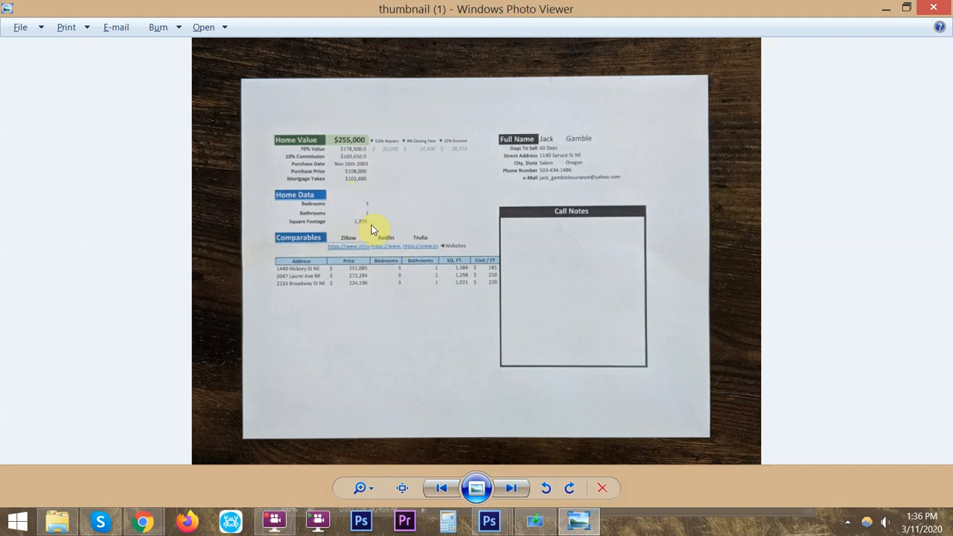
key(alt+Tab)
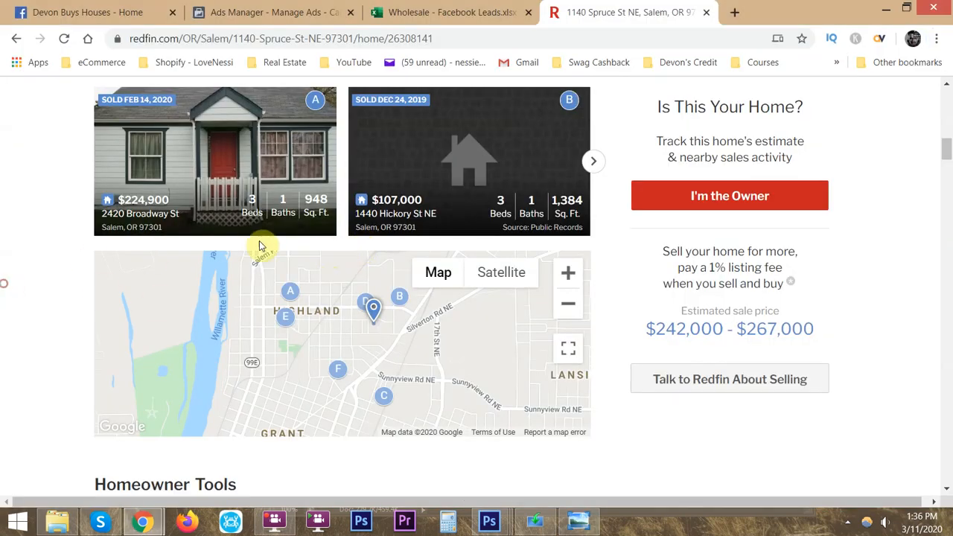
click(366, 304)
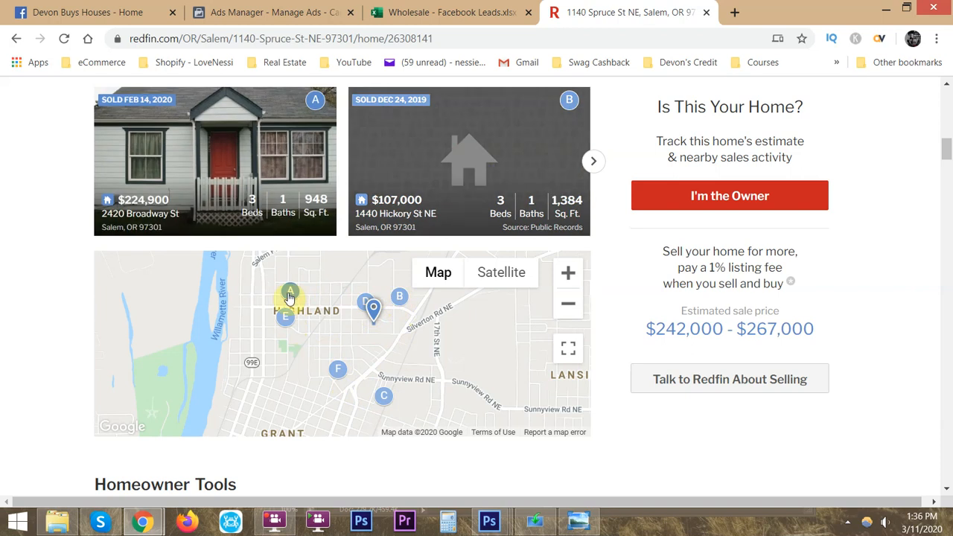
scroll(47, 268, up, 10)
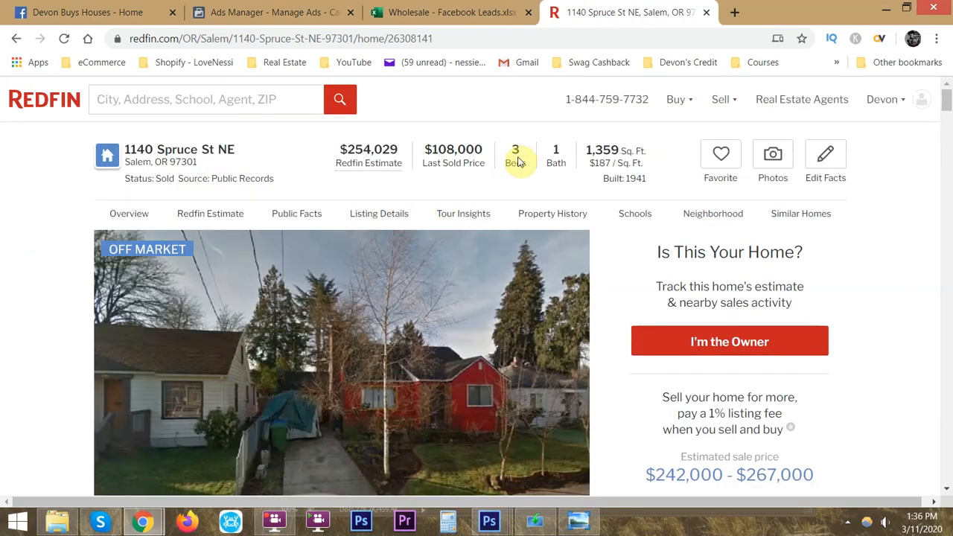
scroll(94, 266, down, 15)
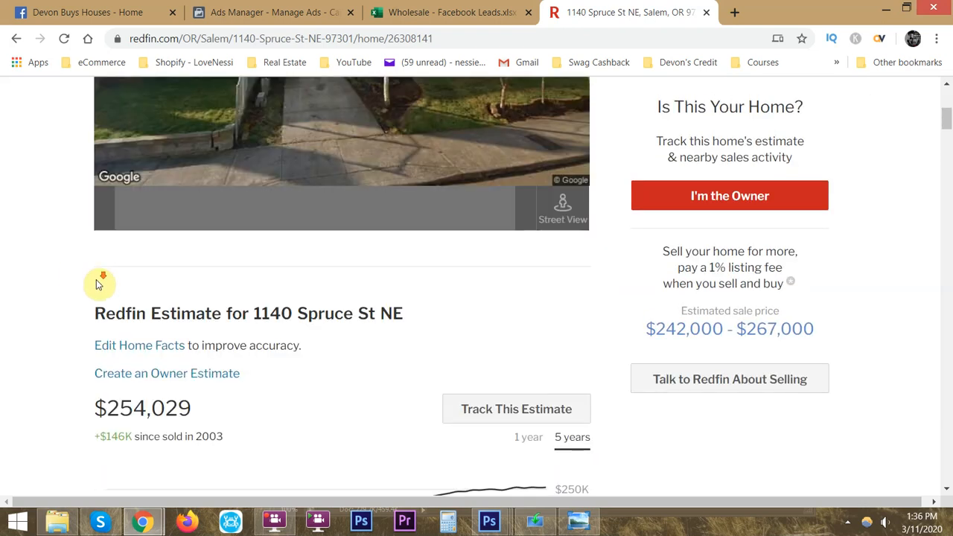
scroll(55, 315, up, 3)
scroll(55, 315, up, 2)
scroll(58, 328, down, 6)
scroll(58, 326, down, 2)
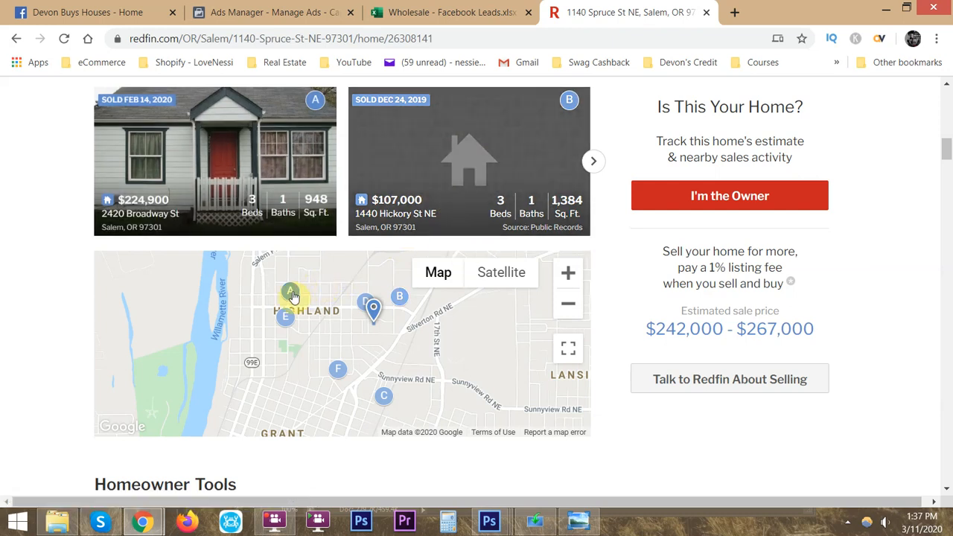
- Bring up comparables E and F from the Salem listing's map and open both of their listings in new tabs
click(285, 317)
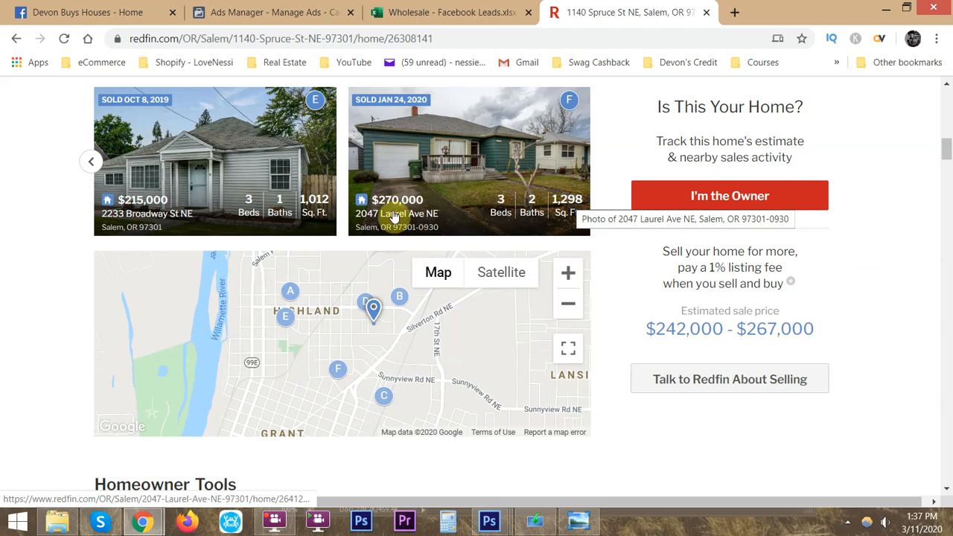
ctrl+click(477, 162)
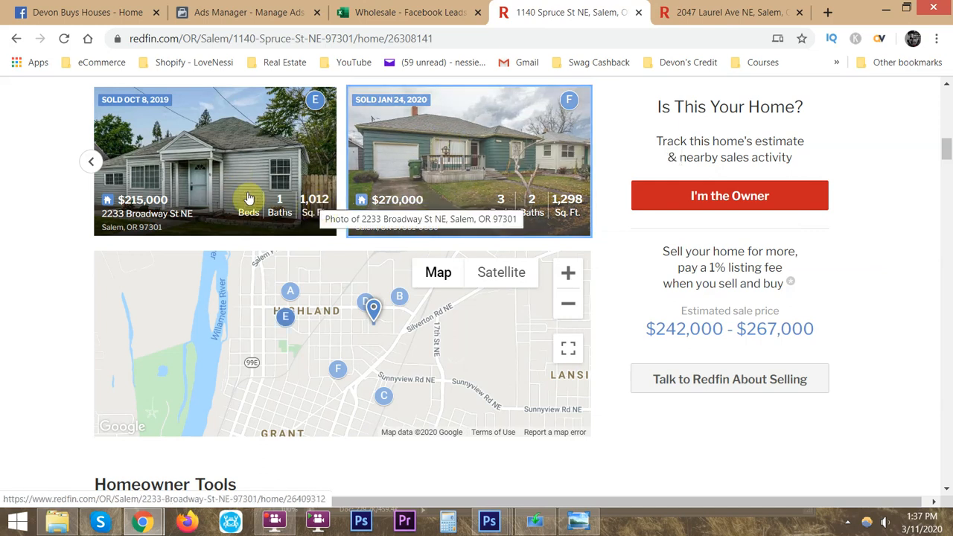
middle_click(286, 190)
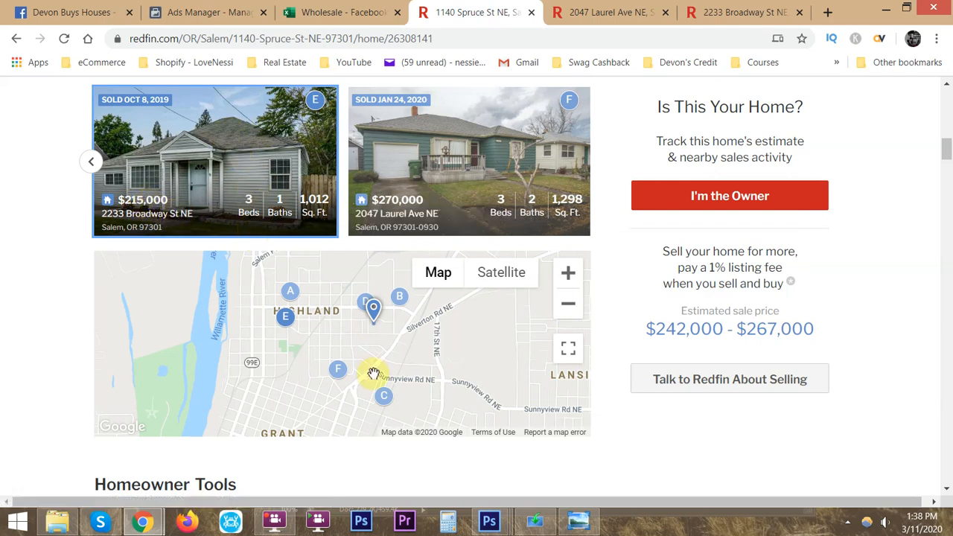
- Browse the remaining sold homes marked on the map and open comparable A's listing in a new tab
click(382, 398)
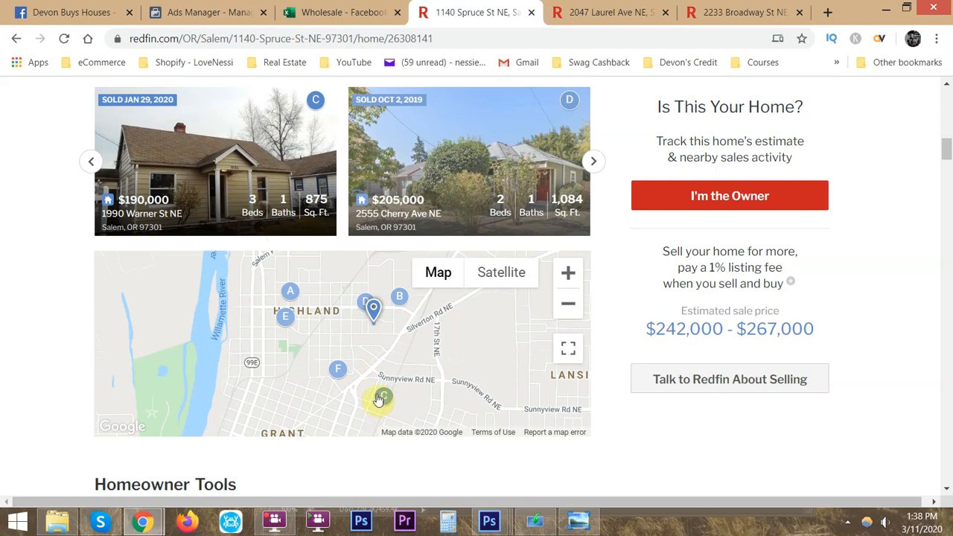
click(340, 379)
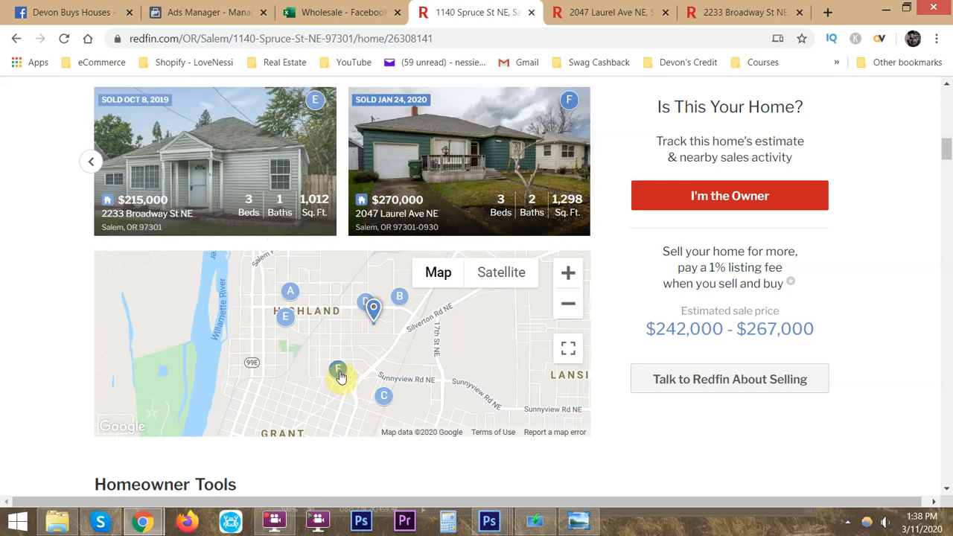
click(290, 323)
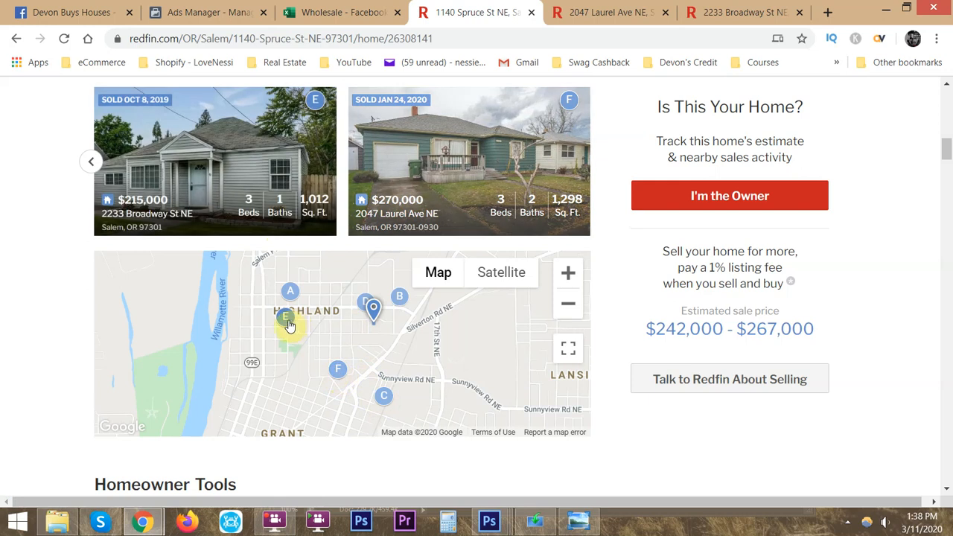
click(291, 291)
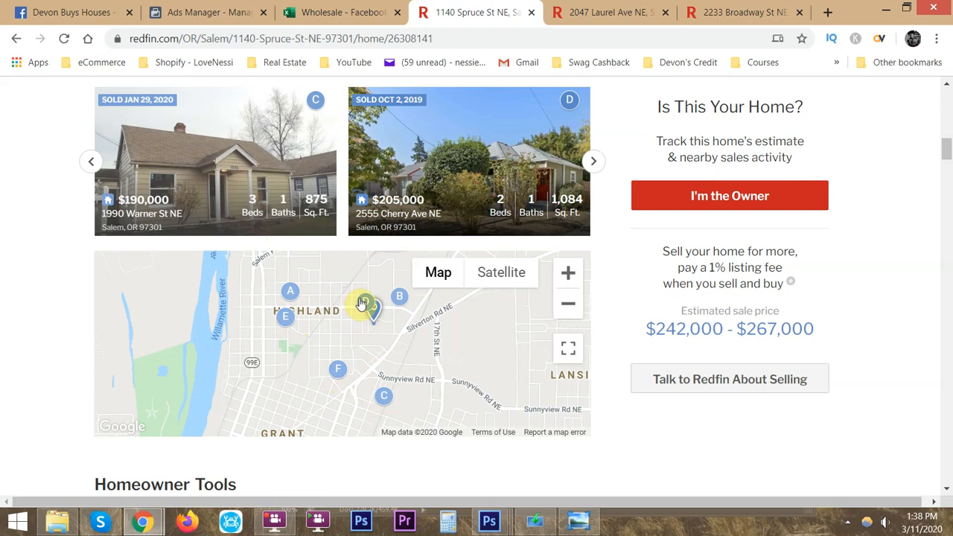
click(400, 300)
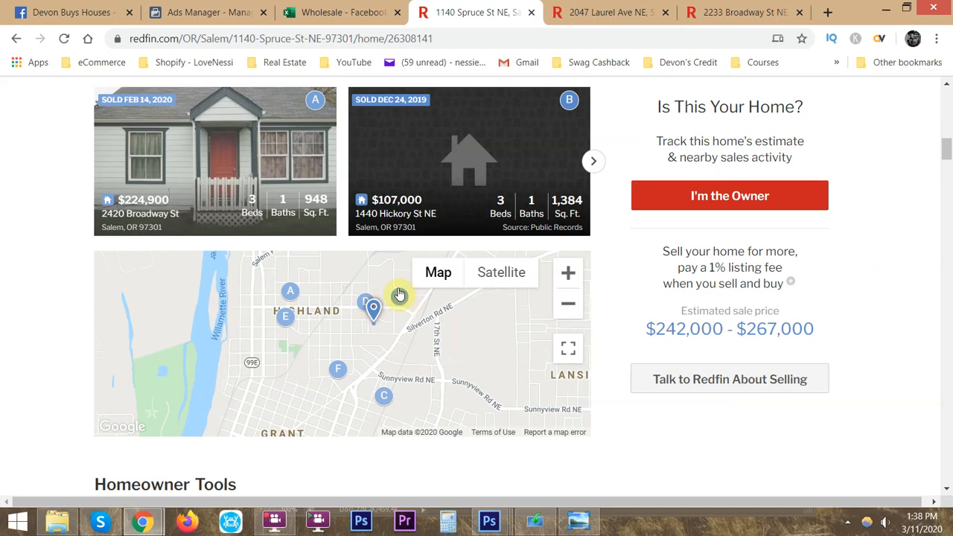
middle_click(260, 171)
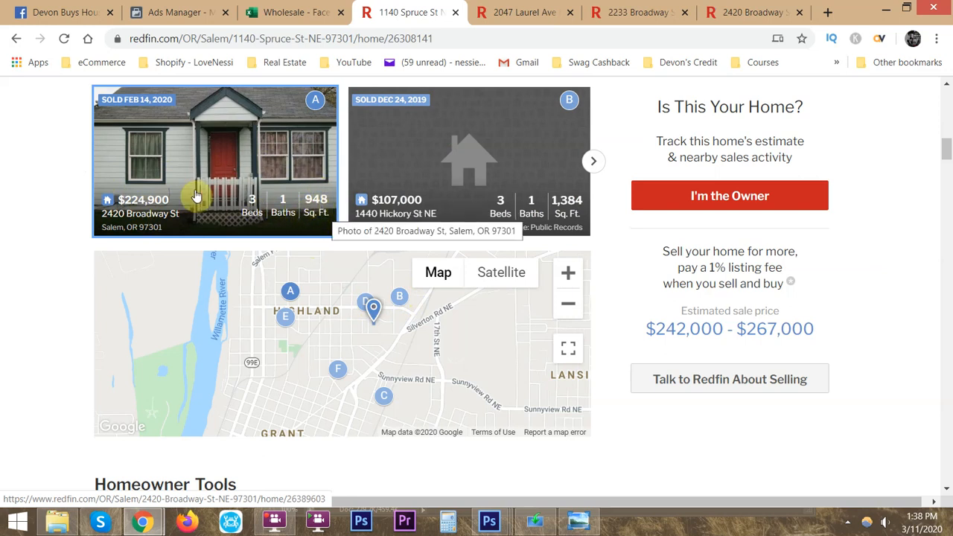
- Review the opened comparable listings, comparing their Redfin Estimates, sold prices, beds, baths and square footage
click(531, 11)
click(632, 11)
click(713, 9)
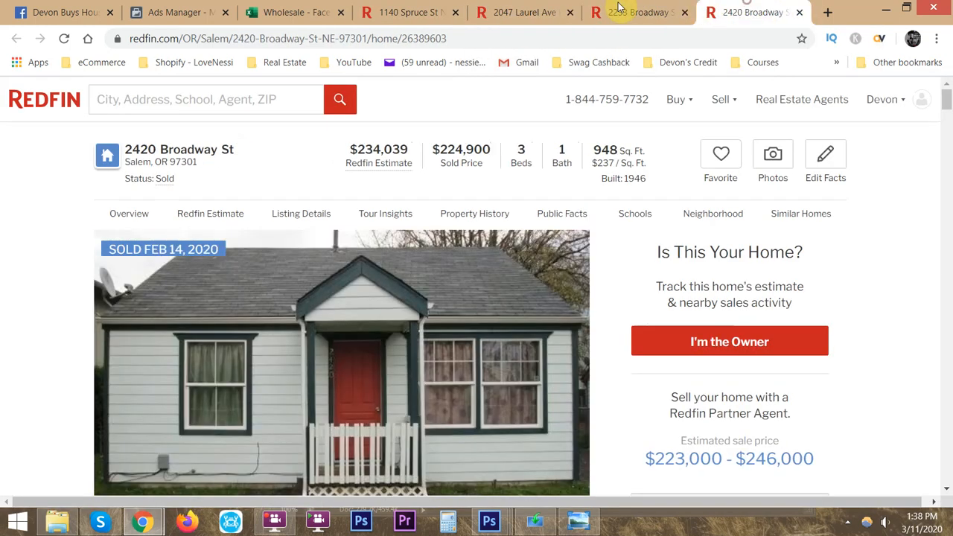
click(533, 12)
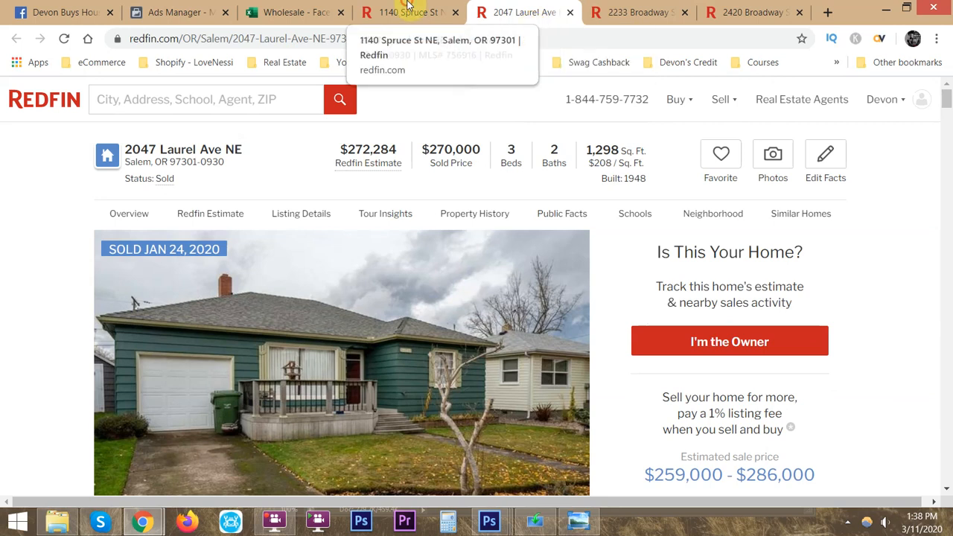
key(ctrl+shift+Tab)
click(524, 7)
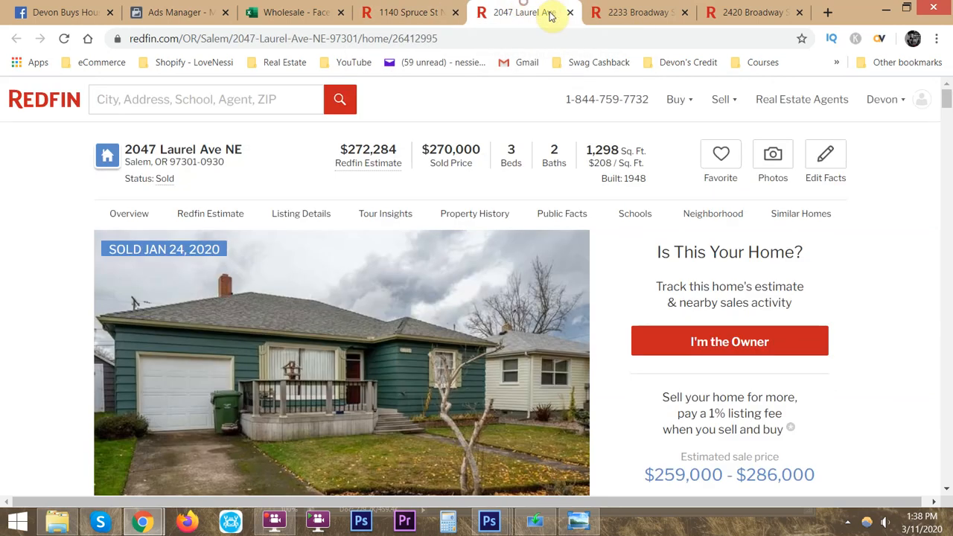
click(659, 9)
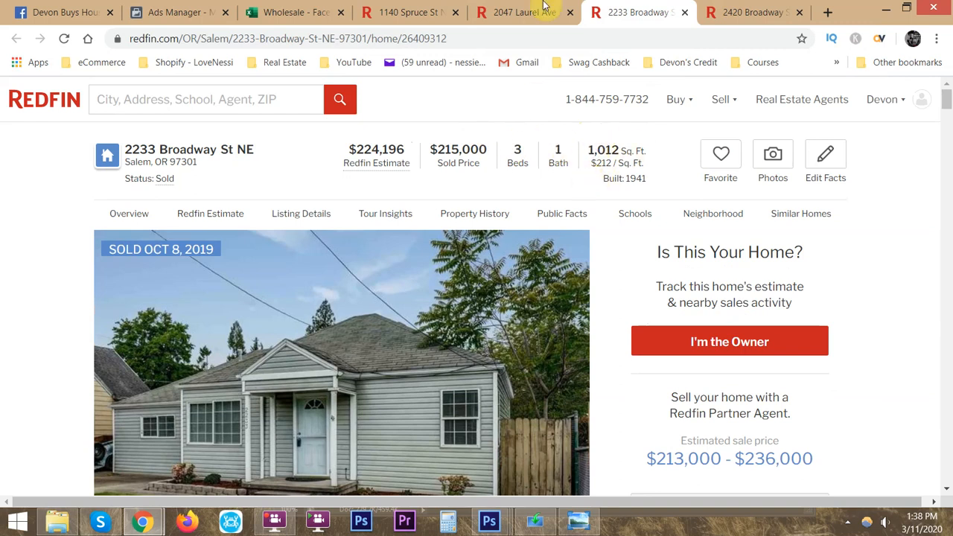
click(554, 13)
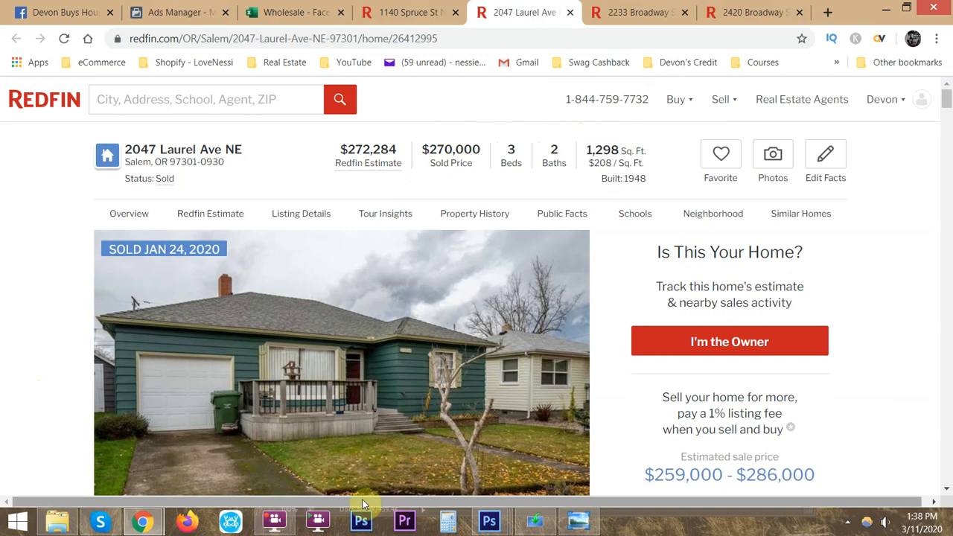
- Locate the comparables table in the Wholesale Lead workbook and copy the Laurel Ave listing's street address as plain text
mouse_move(141, 521)
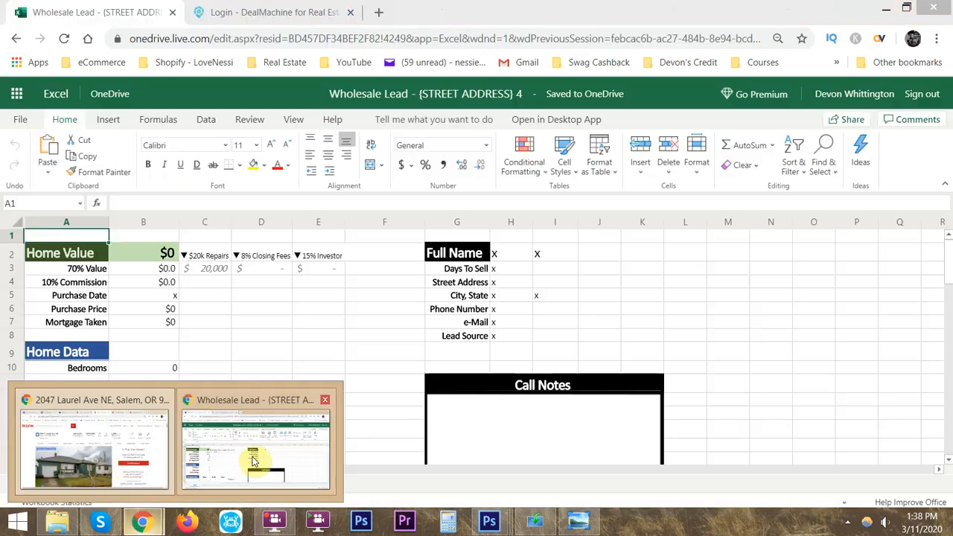
click(253, 459)
scroll(228, 415, down, 5)
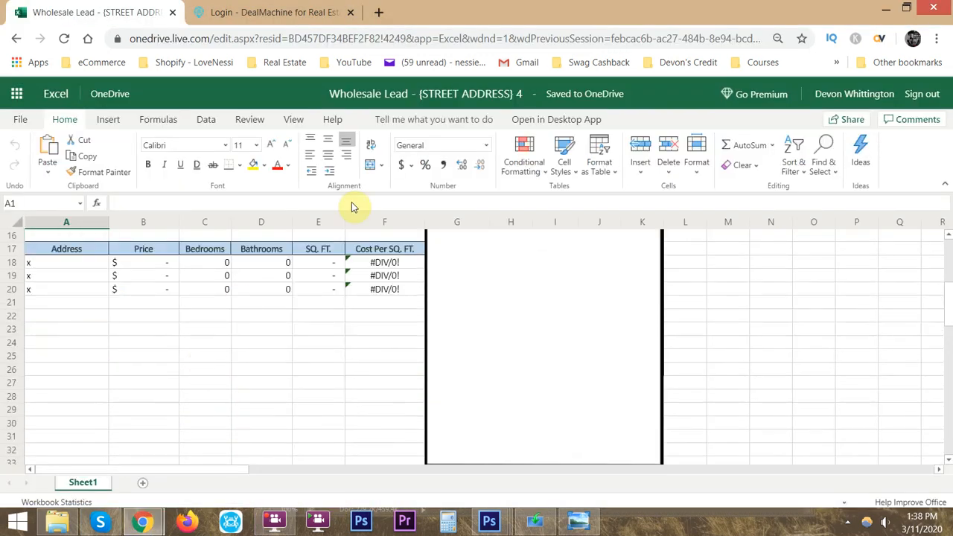
key(alt+Tab)
triple_click(208, 149)
key(ctrl+c)
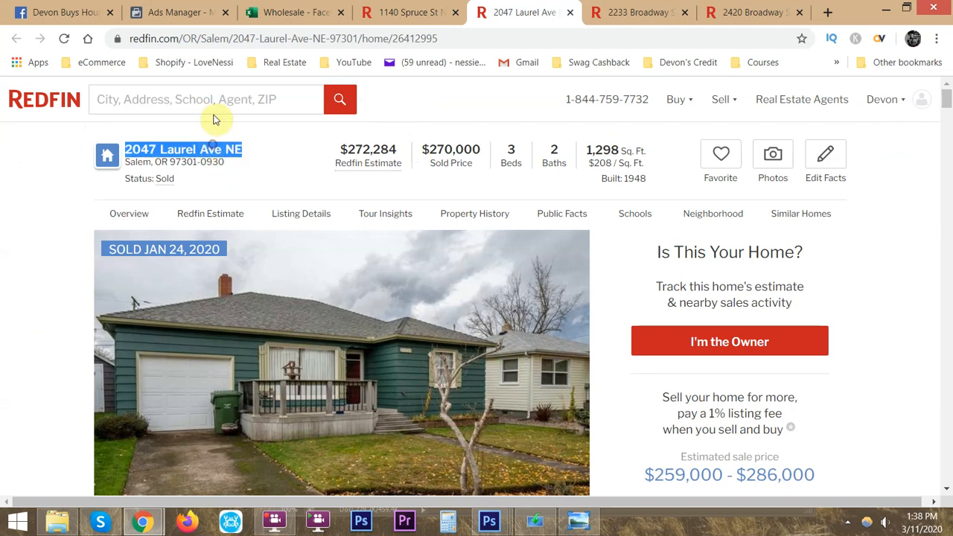
drag(216, 37, 219, 39)
key(ctrl+v)
key(ctrl+a)
key(ctrl+v)
key(ctrl+a)
key(alt+Tab)
- Paste the copied street address into cell A18, the first Address row of the Comparables table
scroll(161, 309, up, 5)
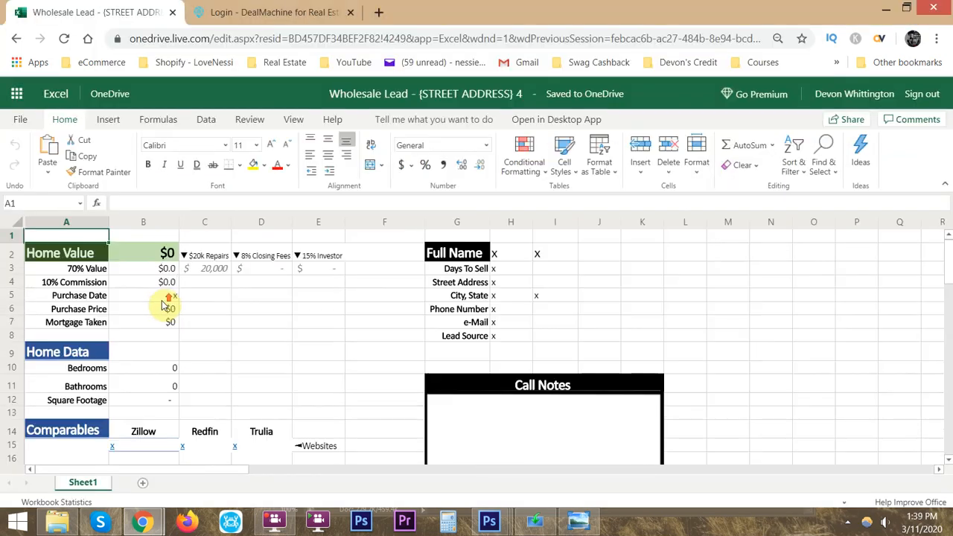
scroll(162, 306, down, 5)
scroll(158, 316, up, 4)
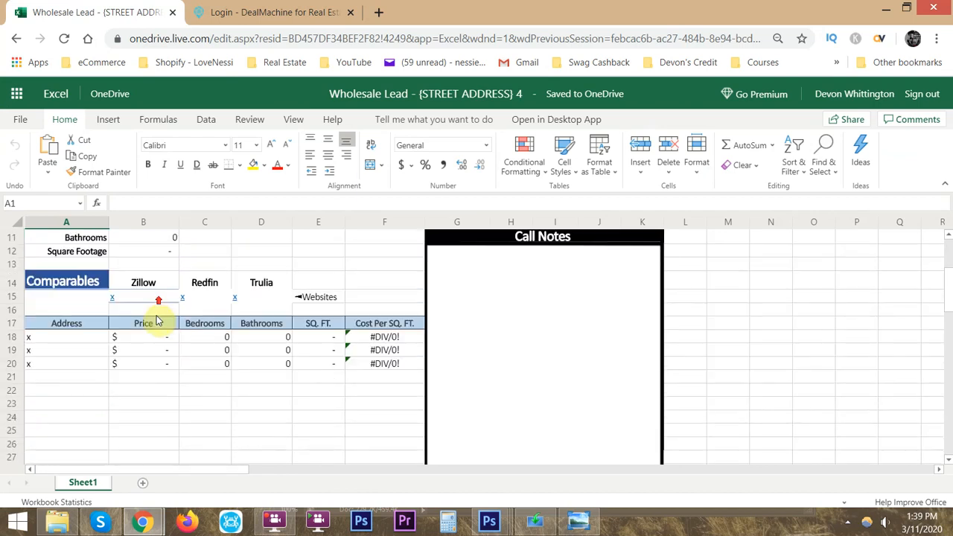
click(70, 413)
key(ctrl+v)
scroll(147, 415, down, 2)
- Enter the Laurel Ave home's Redfin Estimate, 272,284, as its price in cell B18
key(alt+Tab)
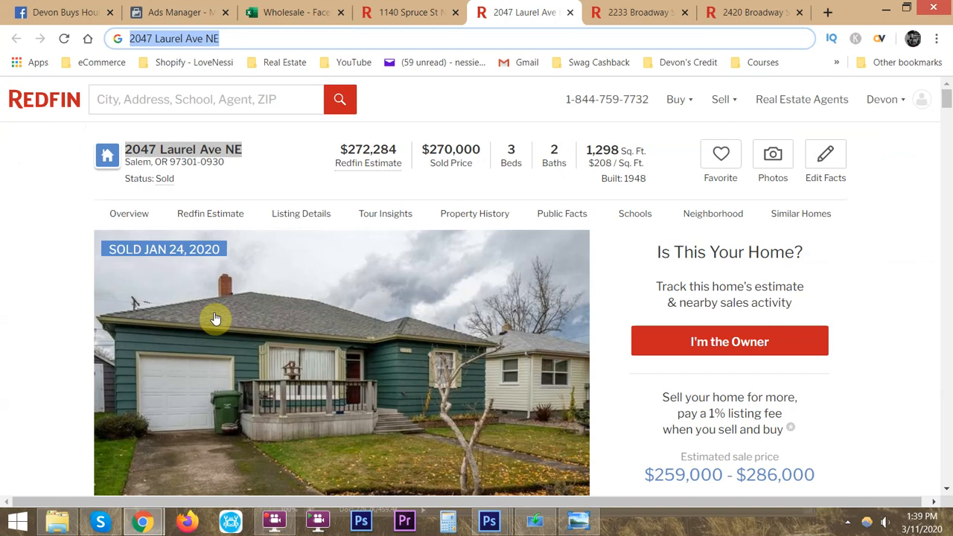
click(343, 148)
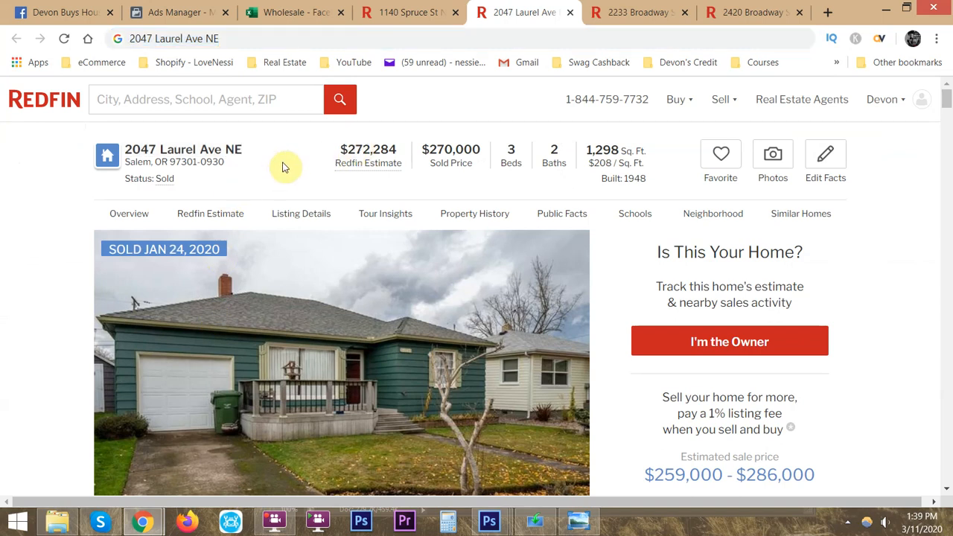
key(alt+Tab)
key(Tab)
text(272)
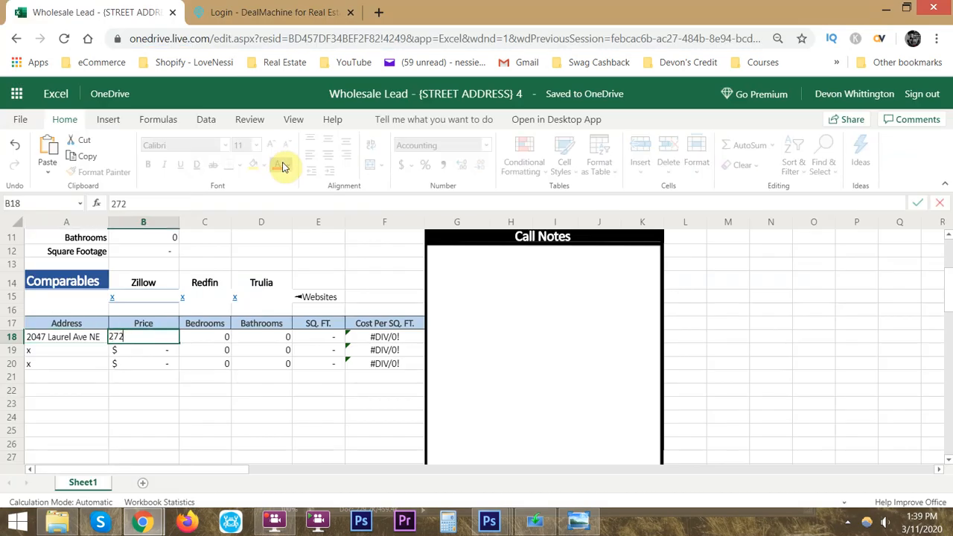
key(alt+Tab)
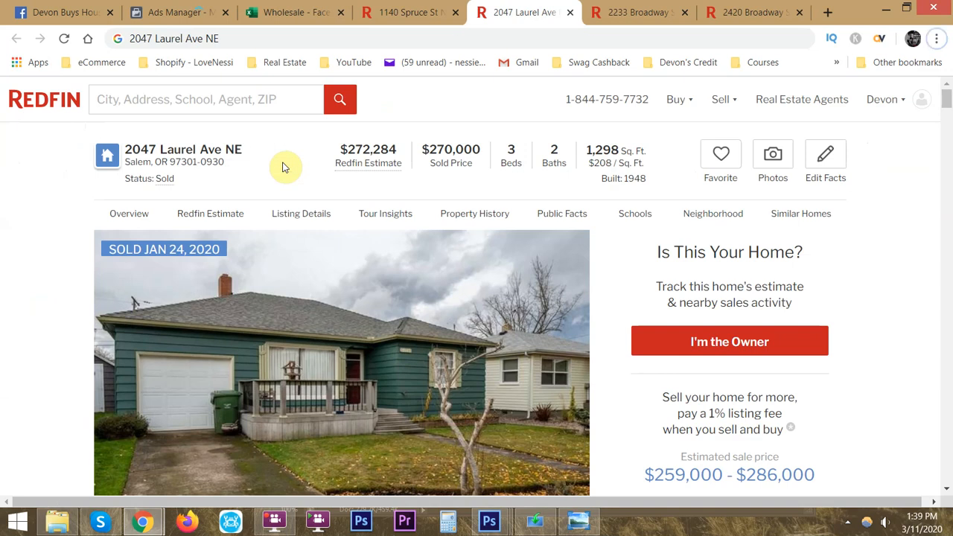
key(alt+Tab)
key(Tab)
- Enter 3 bedrooms, 2 bathrooms and 1,298 square feet in row 18 and select the row's cost per square foot with its heading
text(3)
key(Tab)
text(2)
key(Tab)
key(alt+Tab)
key(alt+Tab)
text(1,298)
key(Tab)
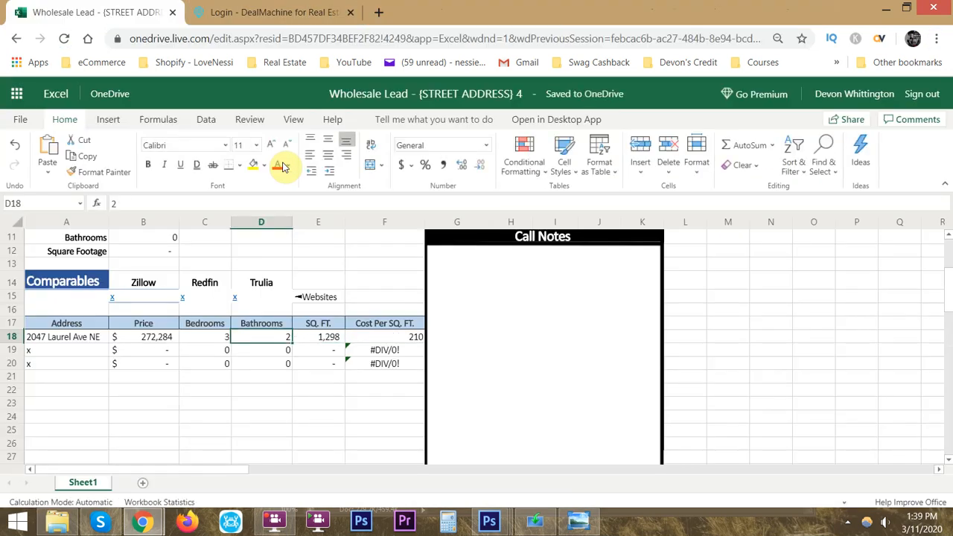
click(401, 321)
drag(406, 332, 404, 337)
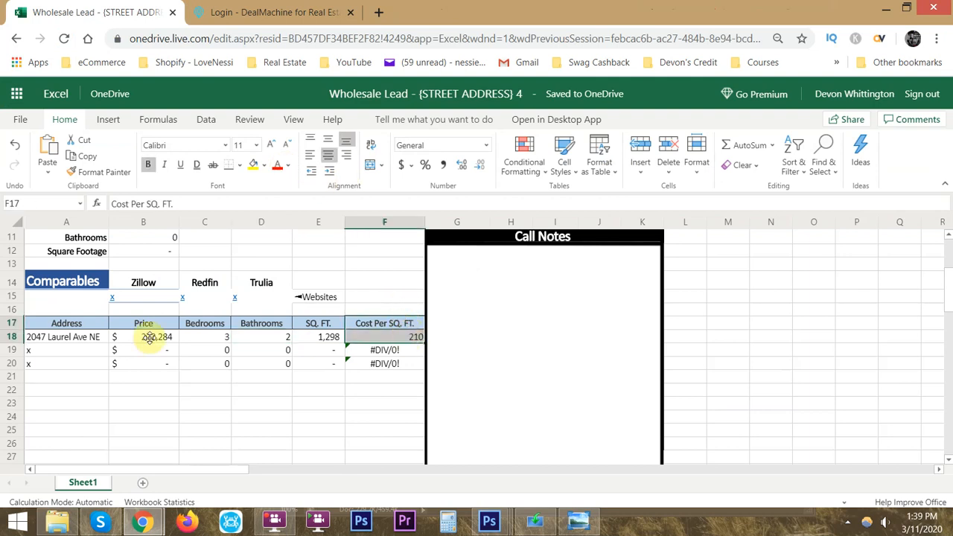
- Close the Laurel Ave listing and paste the Broadway St NE listing's street address as plain text into cell A19
click(71, 351)
key(alt)
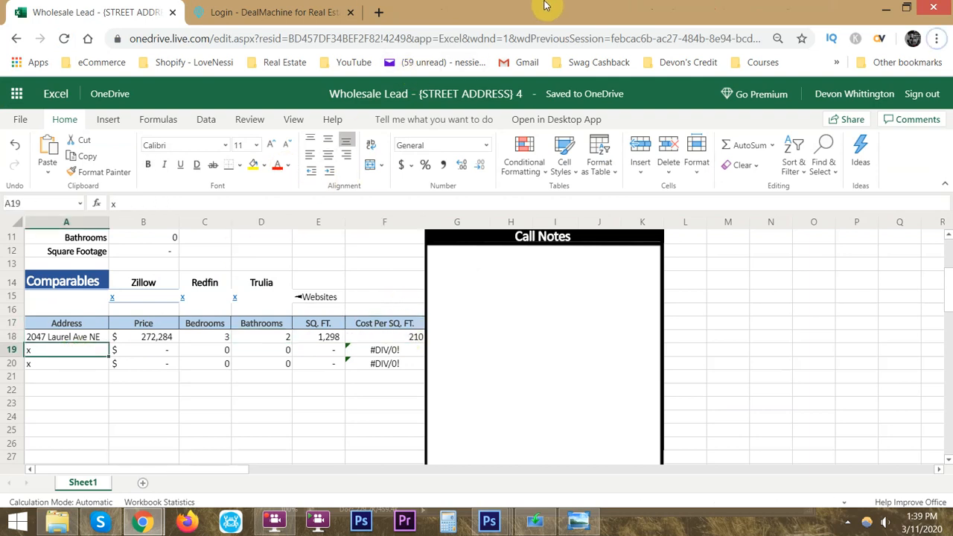
key(alt+Tab)
middle_click(549, 12)
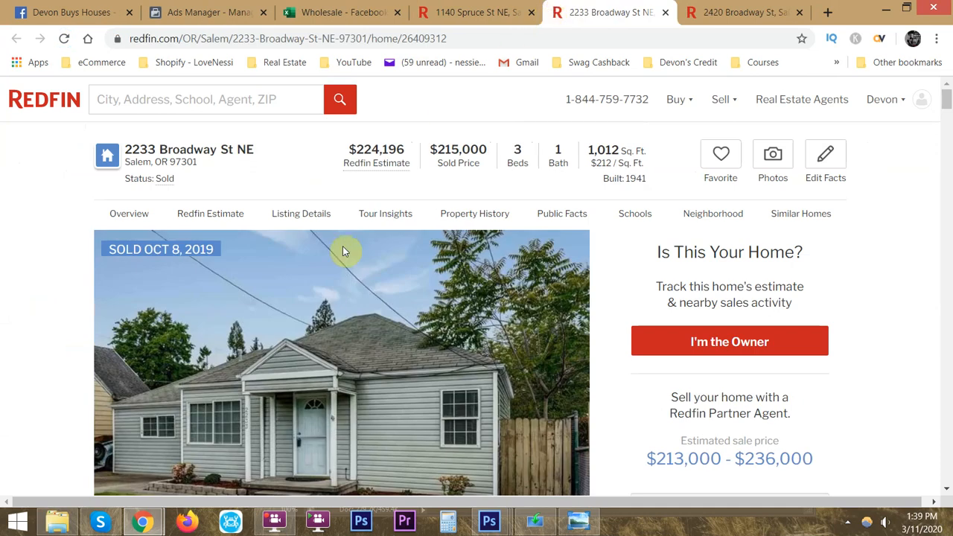
triple_click(224, 149)
key(ctrl+c)
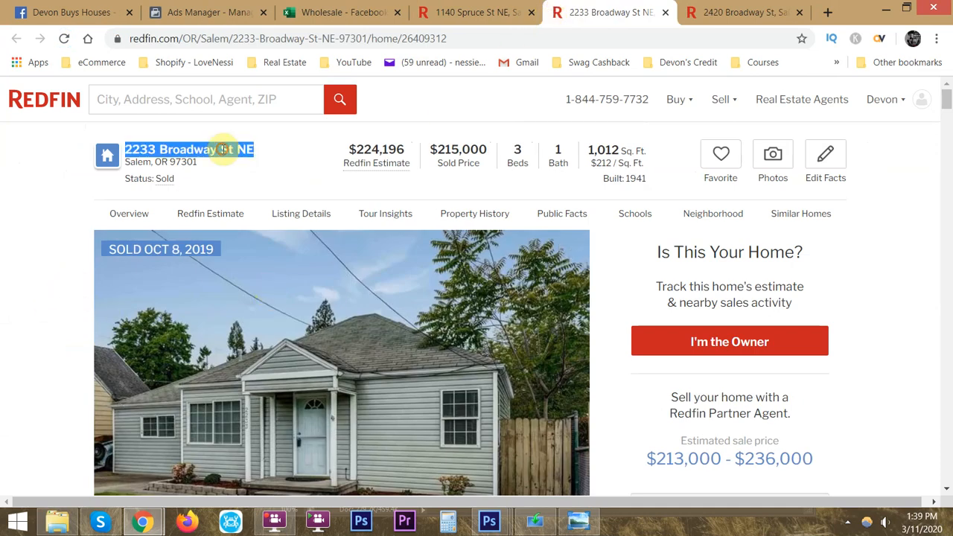
click(241, 38)
key(ctrl+v)
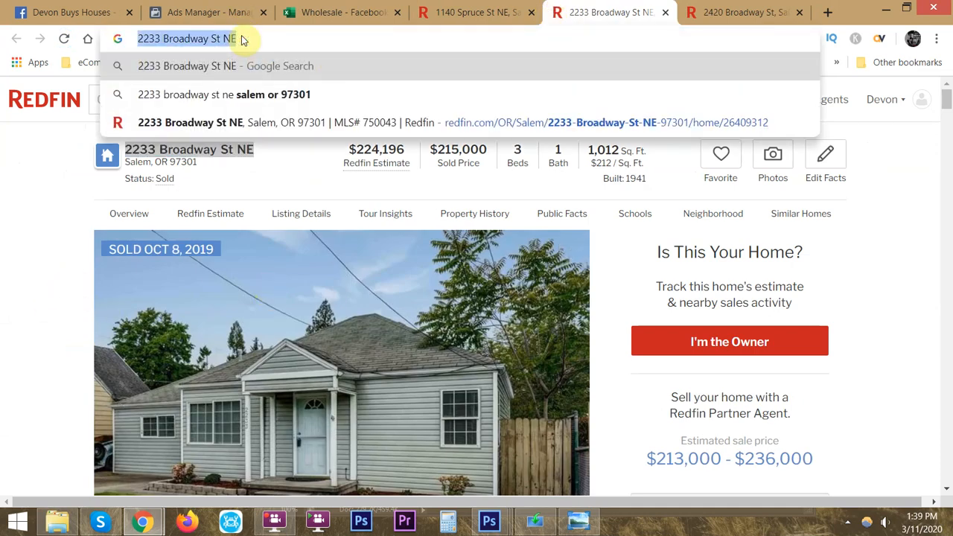
key(alt+Tab)
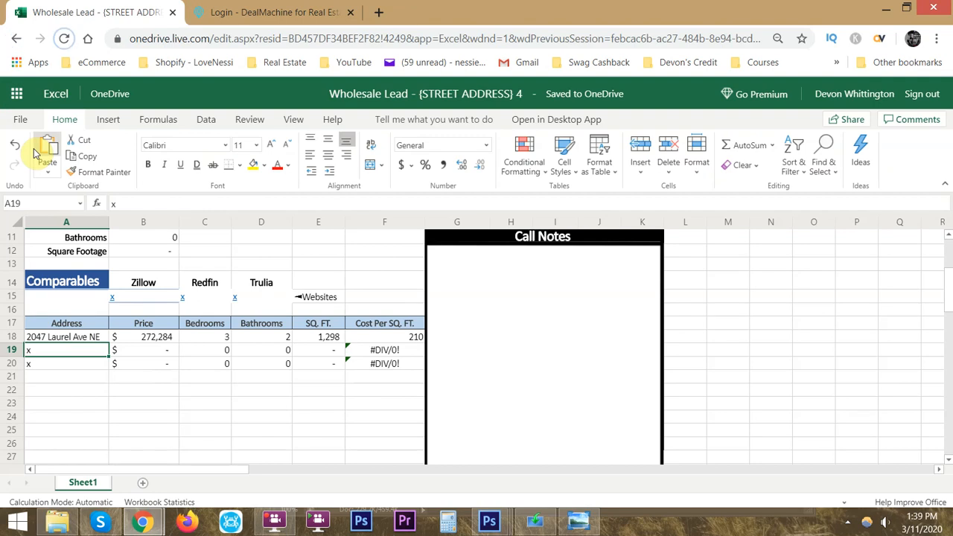
key(ctrl+v)
- Enter the Broadway St NE home's Redfin Estimate, 224,196, as its price in cell B19
key(alt+Tab)
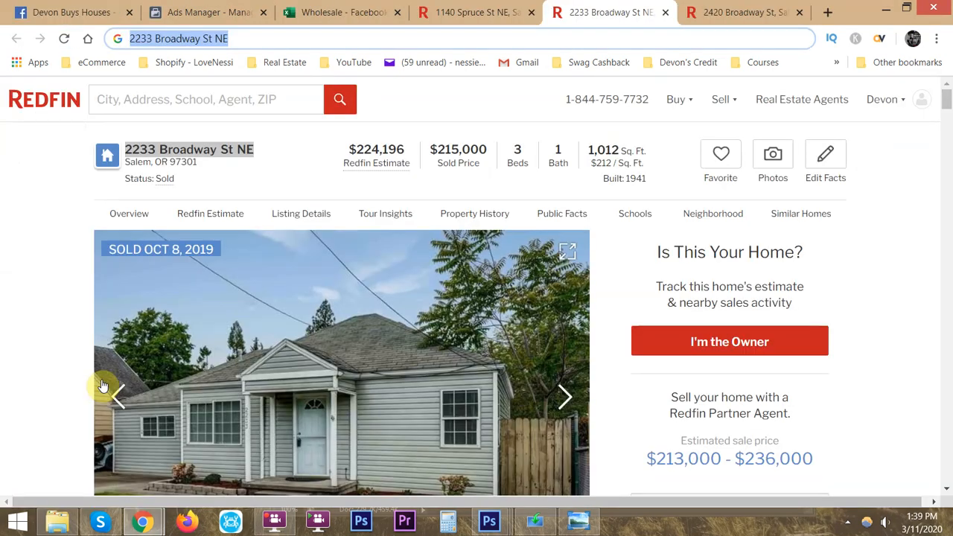
key(alt+Tab)
key(Tab)
text(224196)
key(Tab)
- Enter 3 bedrooms, 1 bathroom and 1,012 square feet in row 19 of the Comparables table
key(alt+Tab)
key(alt+Tab)
text(3)
key(Tab)
text(1)
key(Tab)
key(alt+Tab)
text(10)
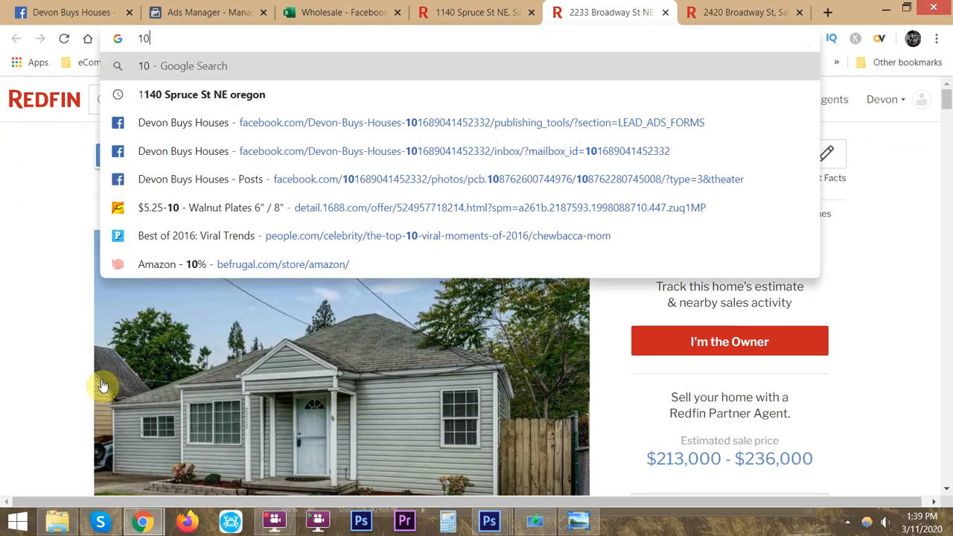
key(alt+Tab)
text(10)
key(Return)
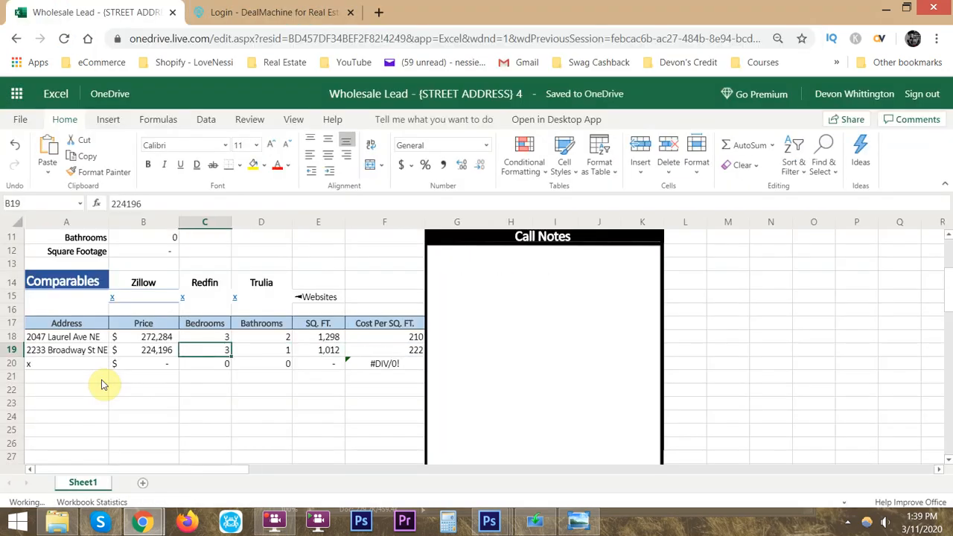
key(alt+Tab)
key(Escape)
key(alt+Tab)
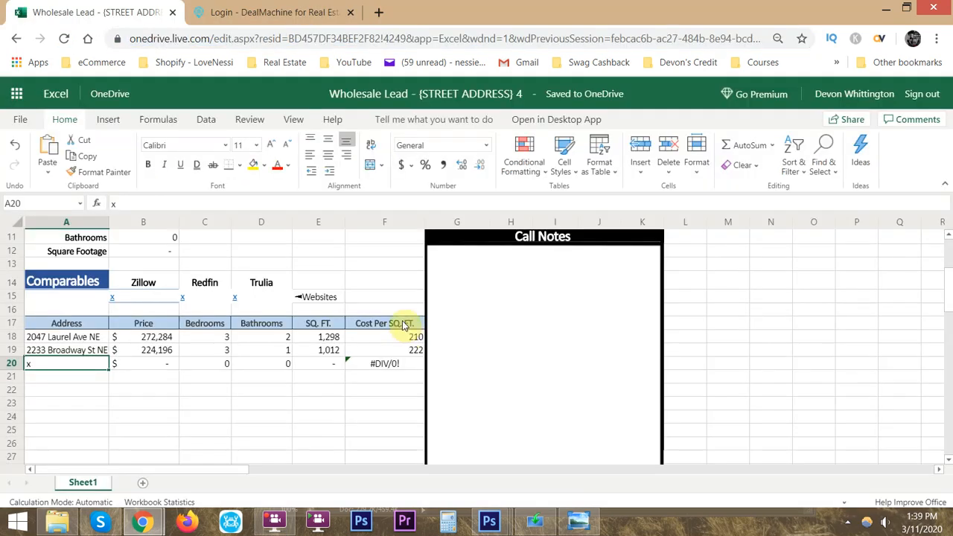
- Review the comparables' cost per square foot in F18:F20 and the Home Value figure in row 2
drag(409, 339, 415, 350)
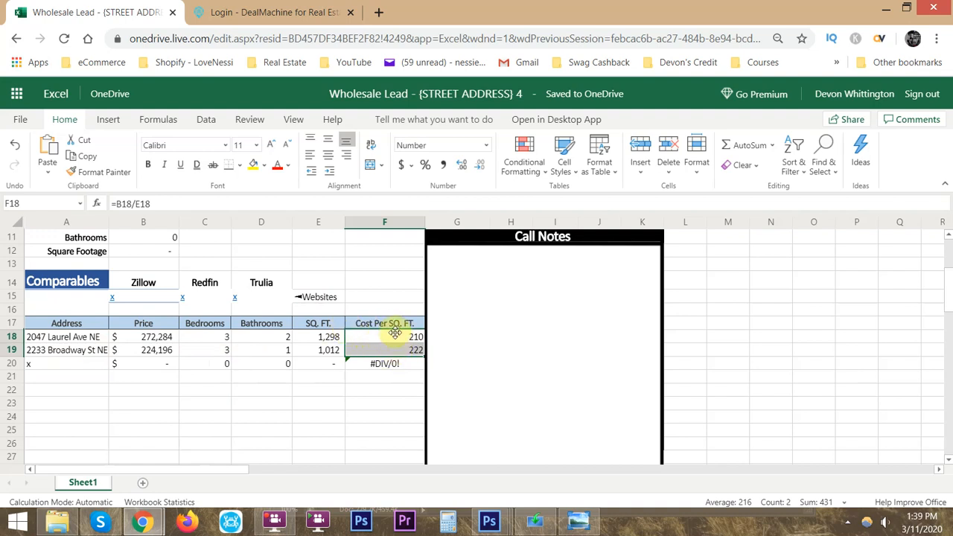
drag(400, 340, 385, 362)
scroll(337, 340, up, 3)
scroll(337, 340, up, 2)
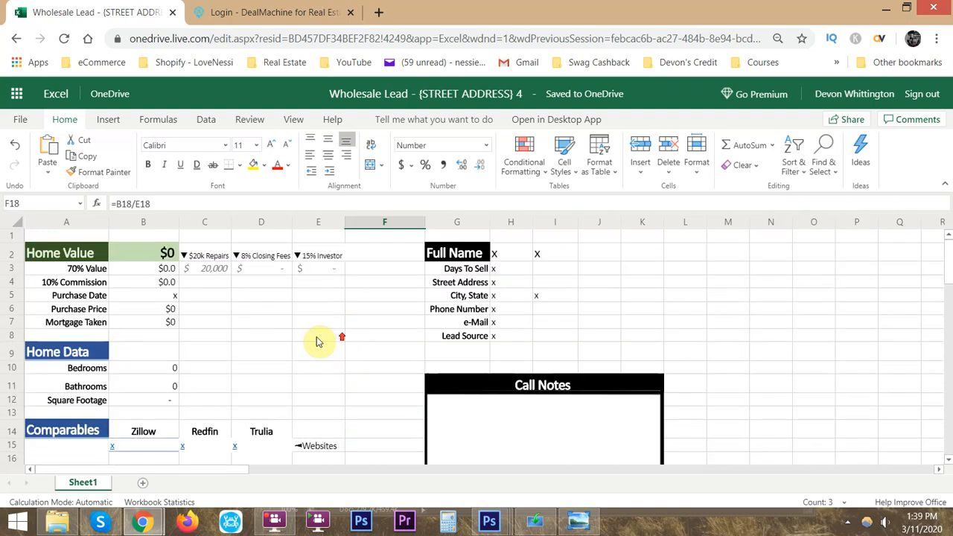
drag(70, 254, 164, 255)
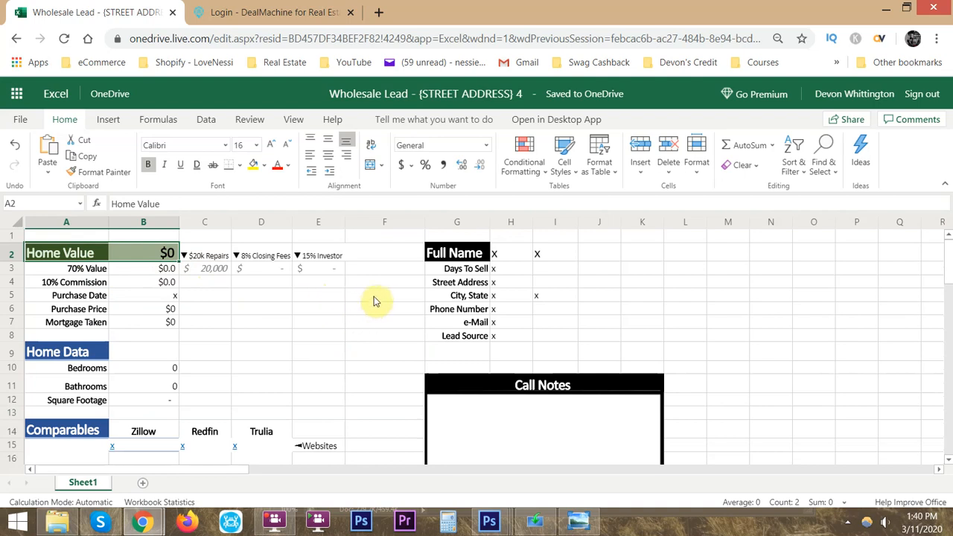
scroll(376, 301, down, 2)
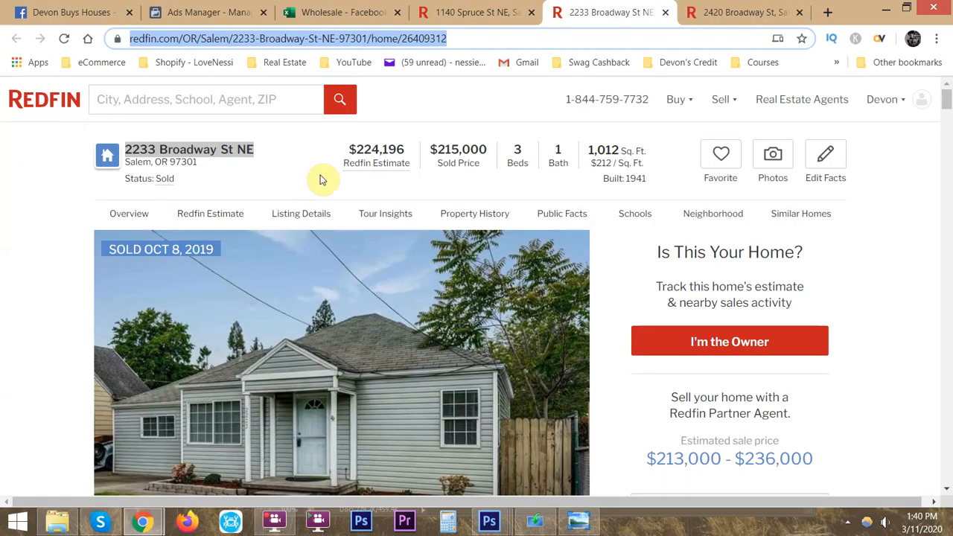
- Examine the Broadway St NE listing's exterior and interior photos and its About This Home description on Redfin
scroll(277, 302, down, 4)
click(273, 290)
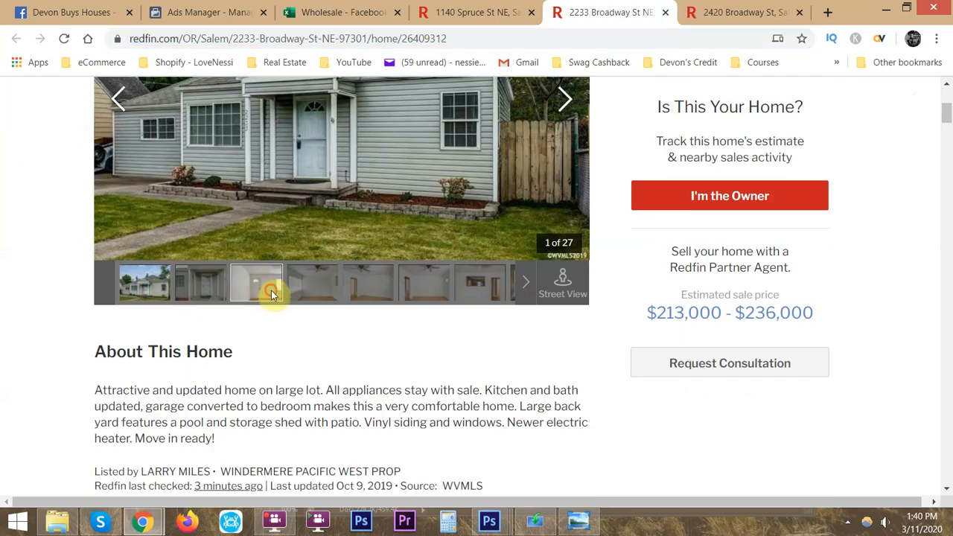
scroll(308, 372, up, 1)
click(312, 358)
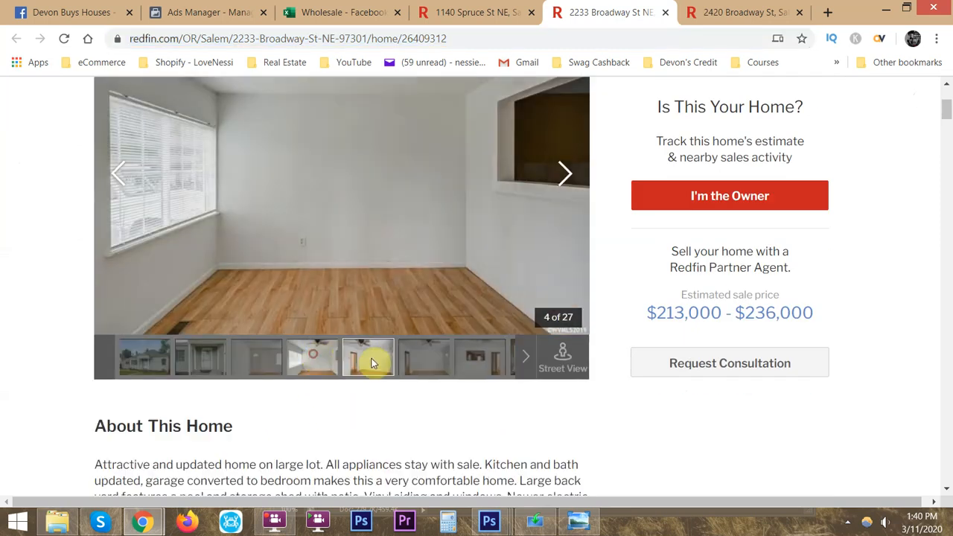
click(372, 358)
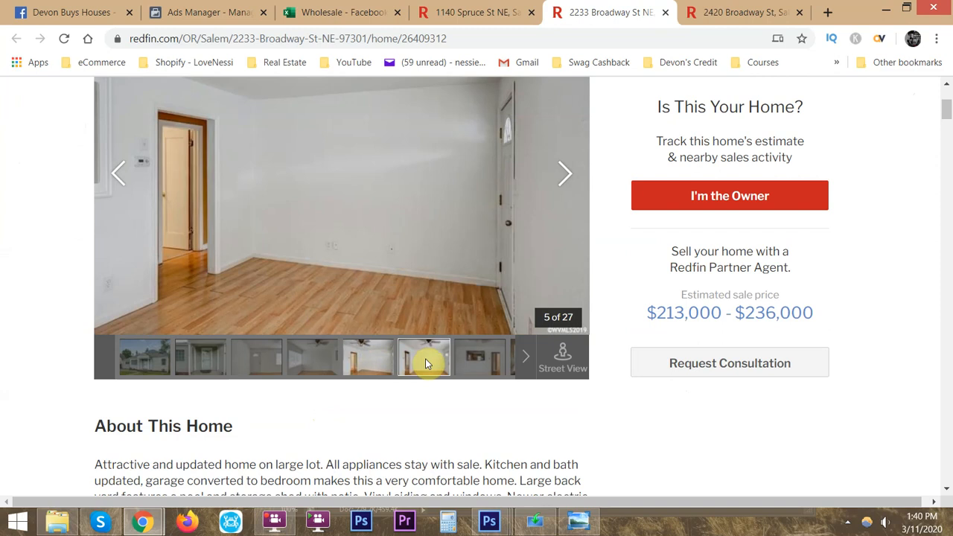
click(426, 363)
click(142, 356)
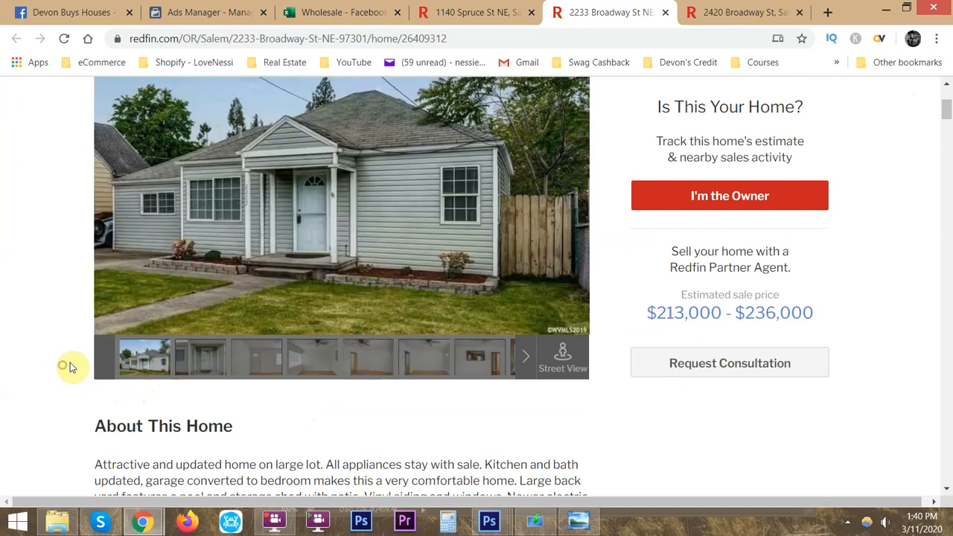
scroll(79, 366, up, 2)
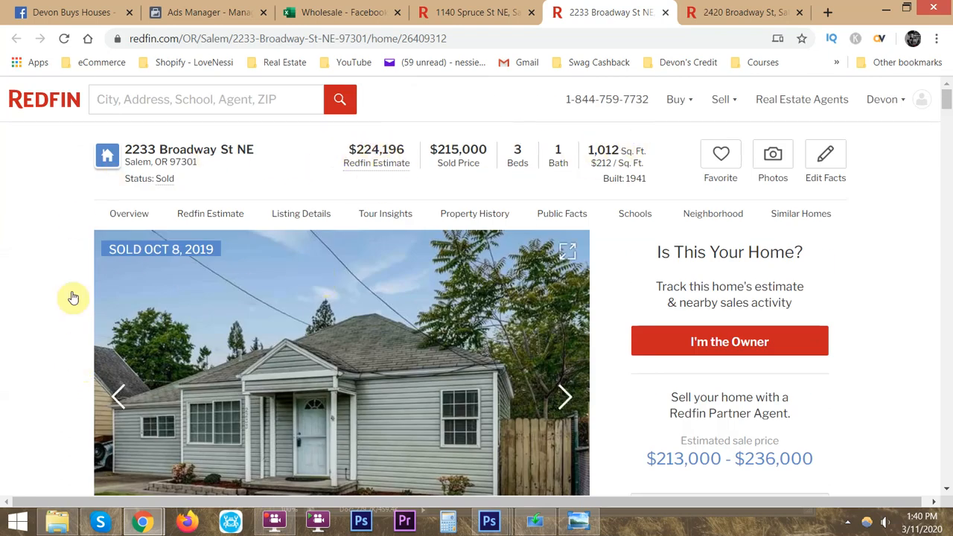
scroll(61, 302, down, 2)
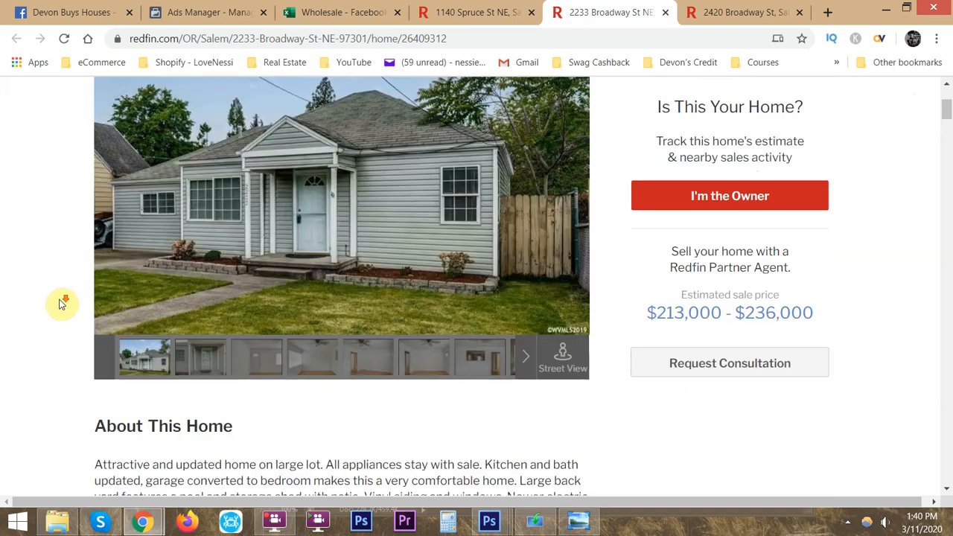
scroll(67, 305, down, 2)
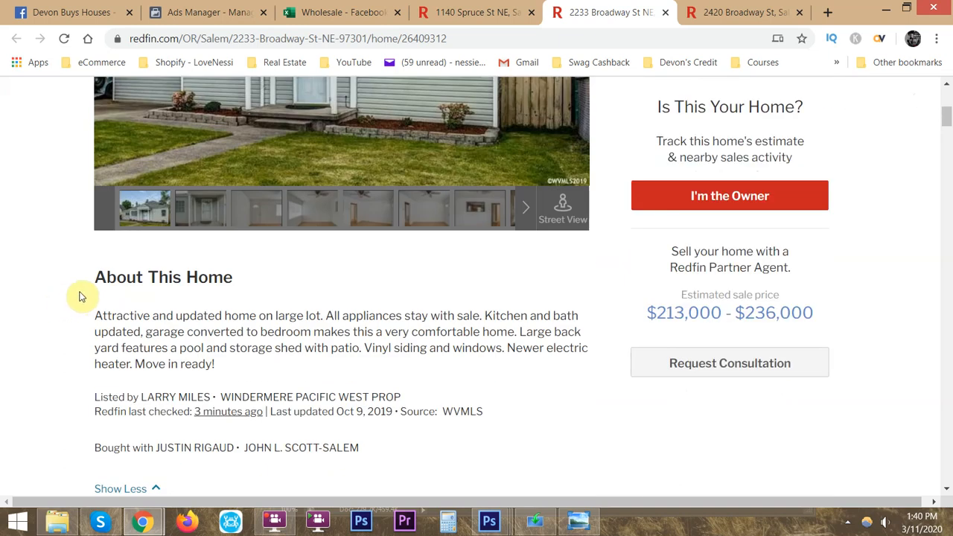
click(77, 292)
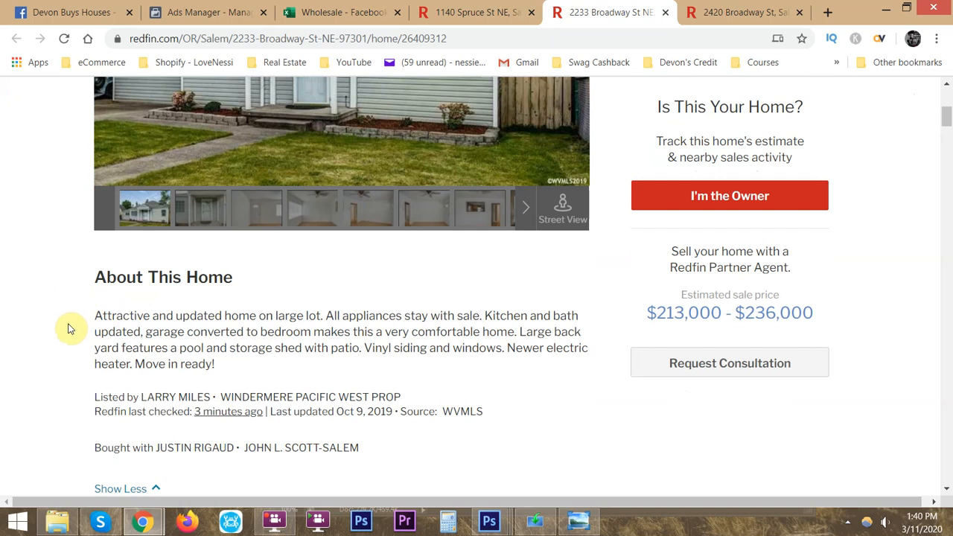
scroll(67, 328, down, 2)
scroll(67, 328, up, 5)
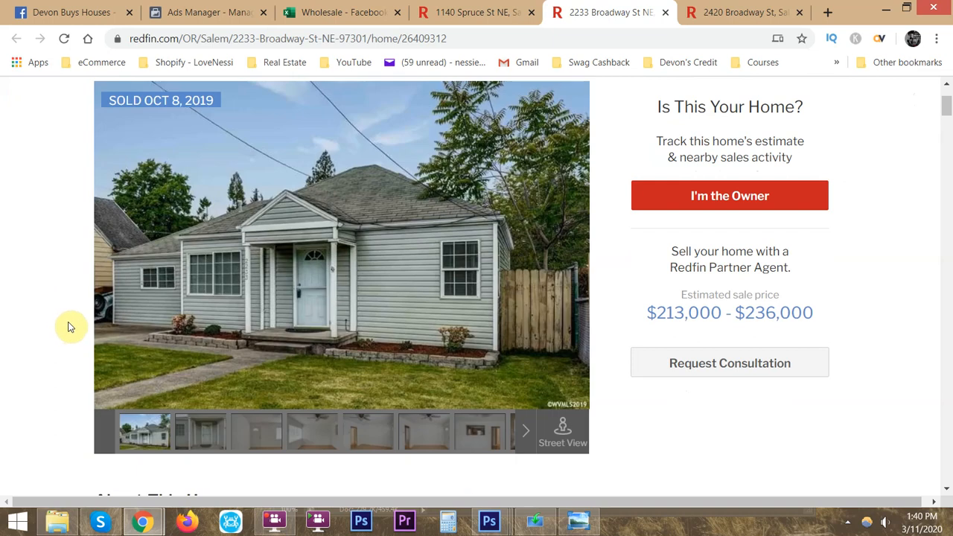
- Close the Broadway St NE listing and paste the remaining Broadway St comparable's street address as plain text into cell A20
key(alt+Tab)
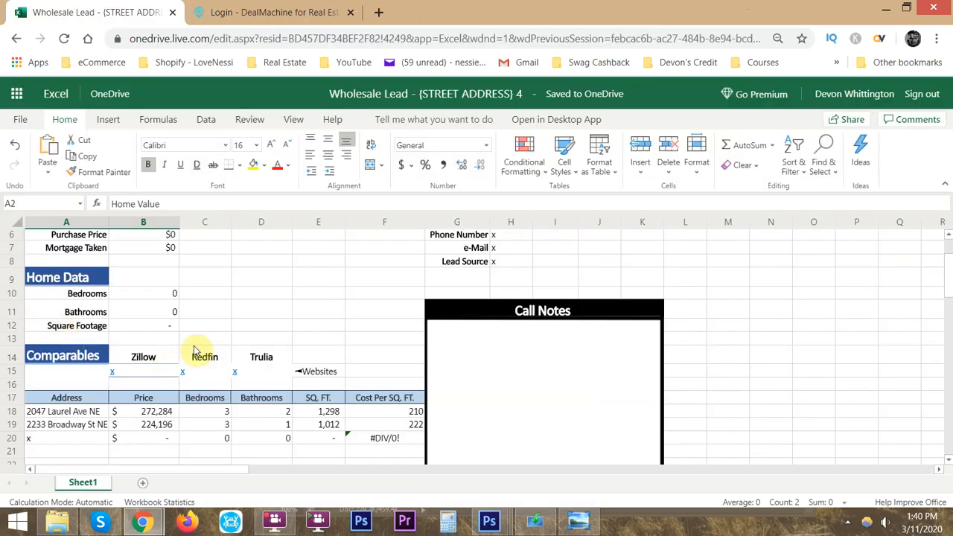
scroll(156, 385, down, 2)
click(77, 365)
key(alt+Tab)
key(ctrl+w)
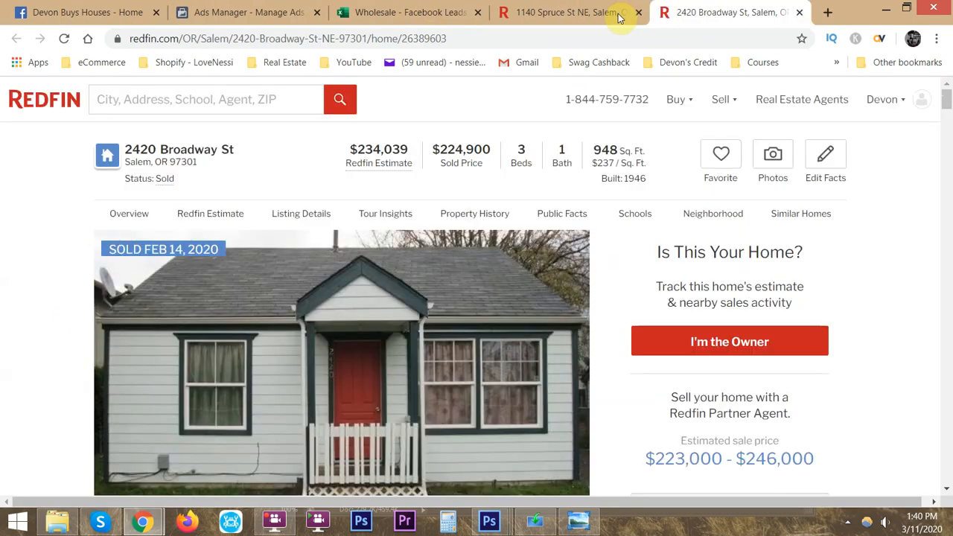
triple_click(205, 154)
drag(206, 149, 240, 36)
key(ctrl+c)
key(alt+Tab)
key(ctrl+v)
- Enter the last comparable's Redfin Estimate, 234,039, as its price in cell B20
key(alt+Tab)
- Enter 3 bedrooms, 1 bathroom and 948 square feet in row 20 of the Comparables table
key(alt+Tab)
text(234)
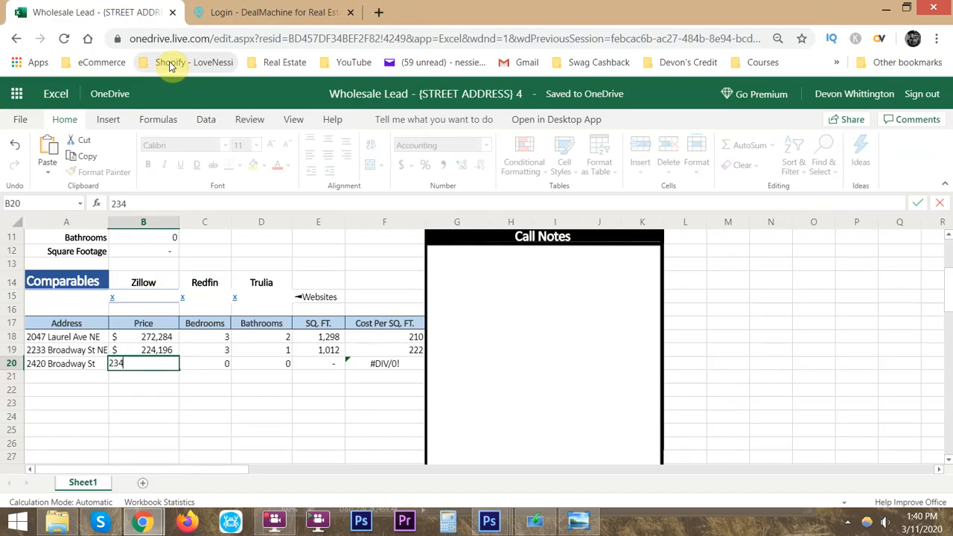
text(,039)
key(Tab)
key(alt+Tab)
key(alt+Tab)
text(3)
key(Tab)
text(1)
key(Tab)
key(alt+Tab)
key(alt+Tab)
text(948)
key(Left)
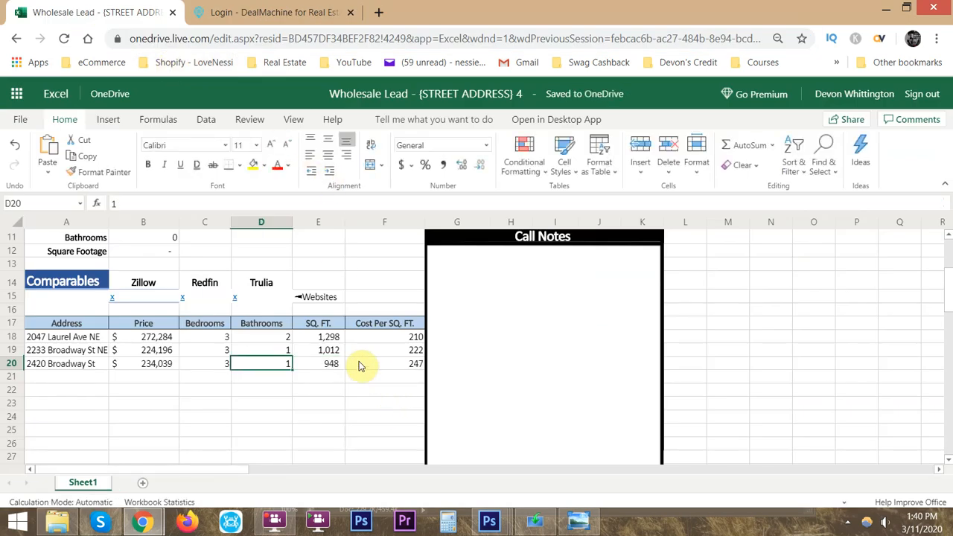
- Compare the last comparable's price and square footage in row 20 with the other two homes and the Home Data section
click(333, 370)
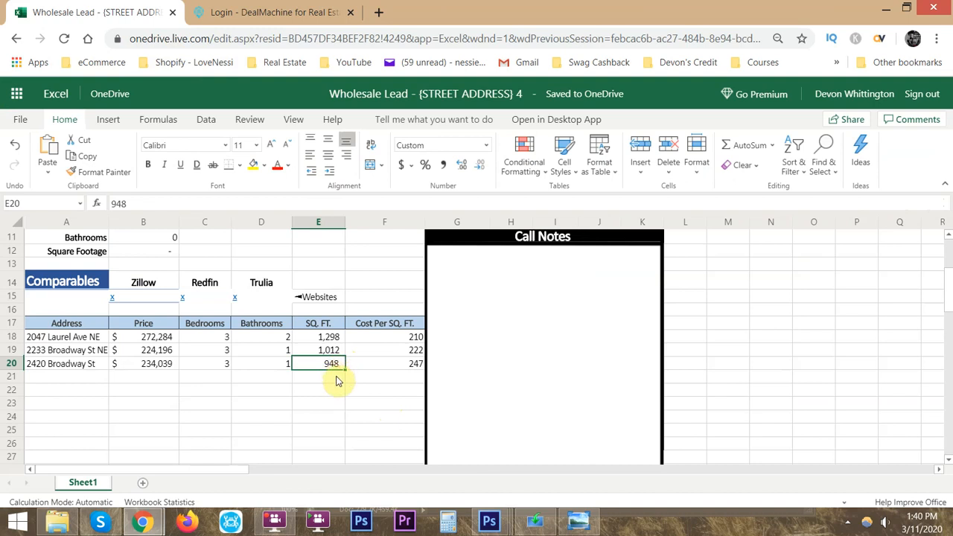
mouse_move(149, 365)
mouse_down()
mouse_move(155, 337)
mouse_move(157, 379)
mouse_move(164, 340)
mouse_move(159, 366)
mouse_up()
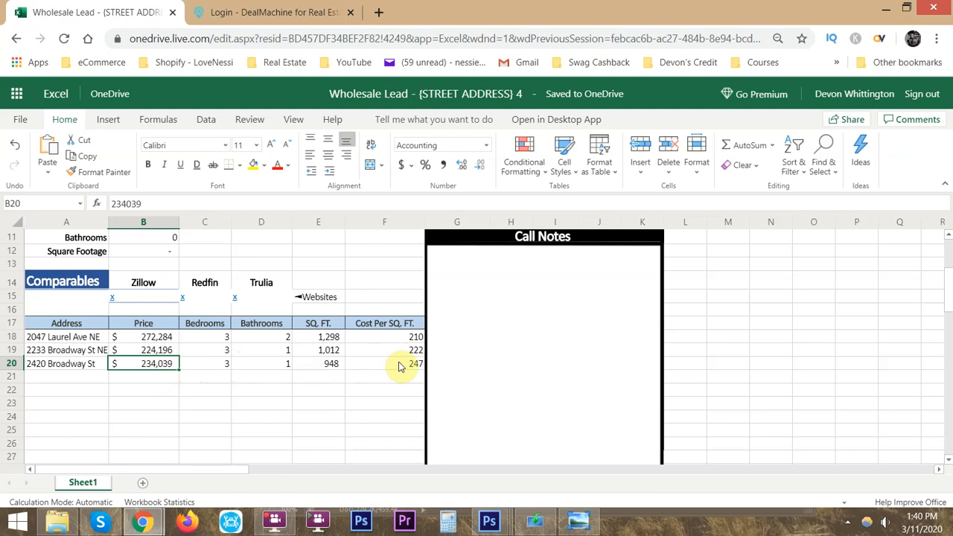
click(341, 367)
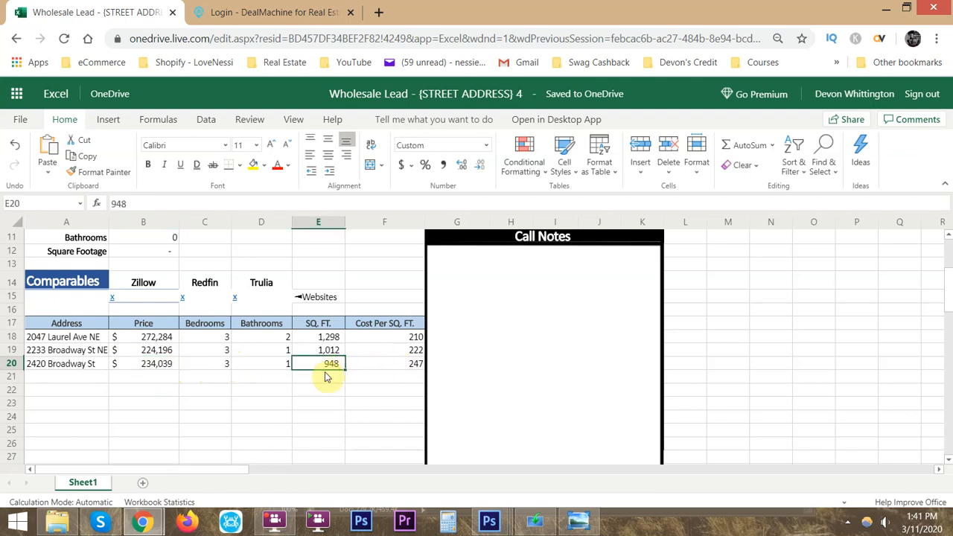
scroll(283, 350, up, 2)
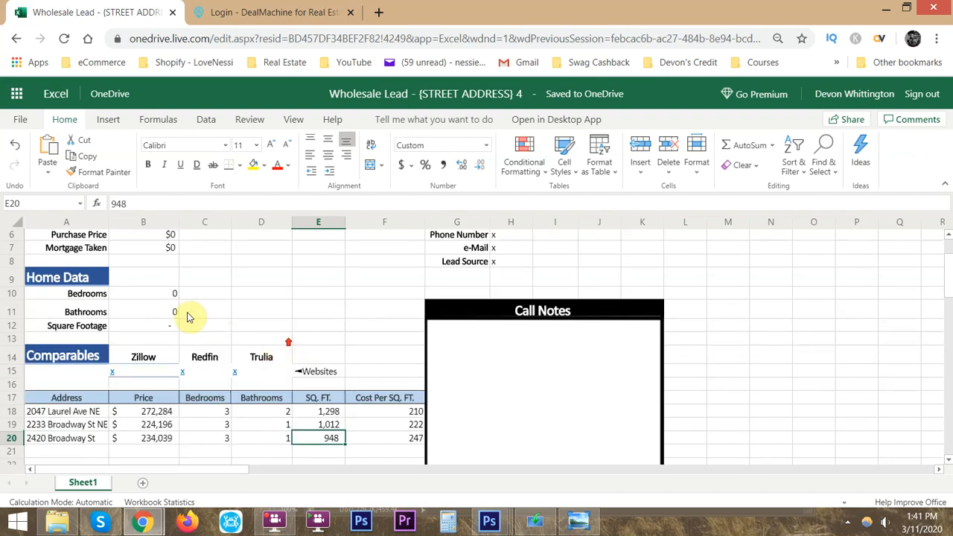
scroll(290, 391, down, 2)
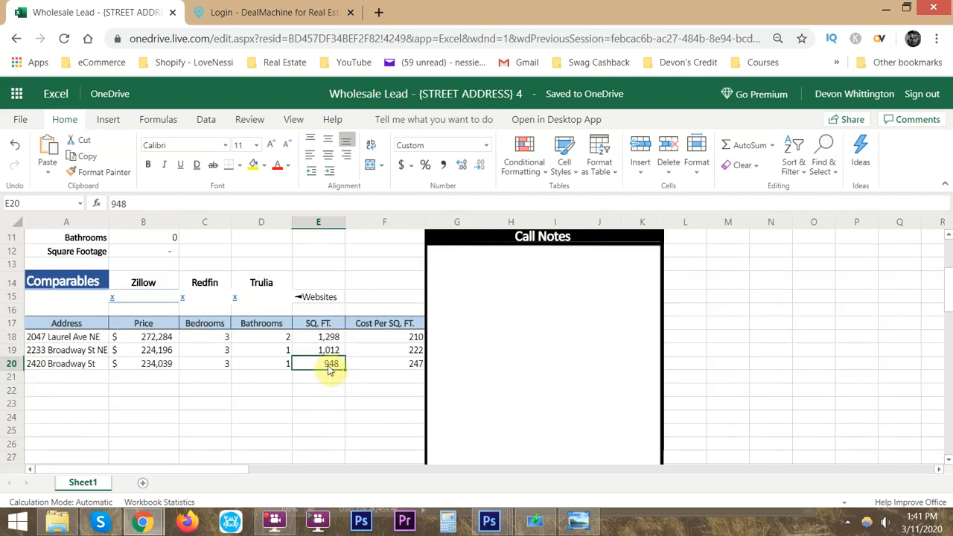
drag(161, 365, 162, 376)
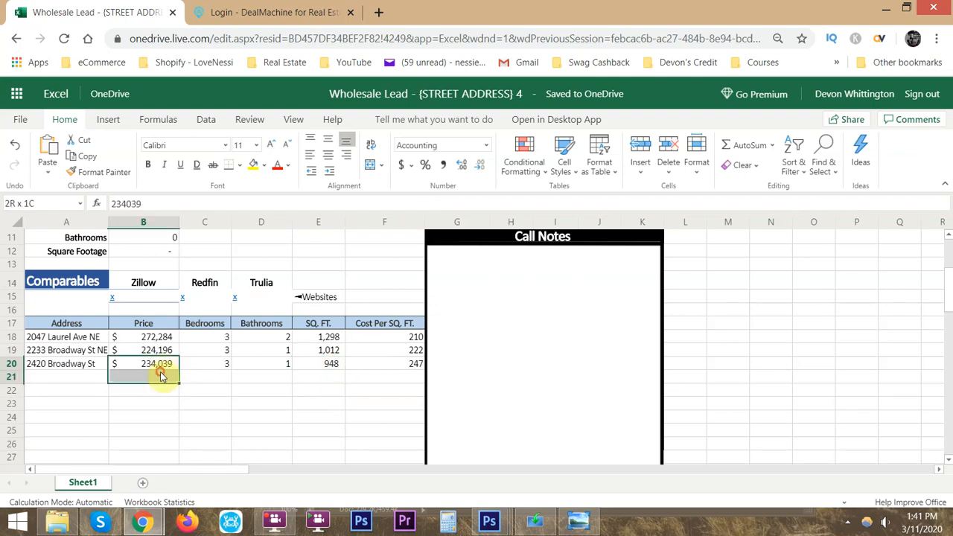
- Review the Broadway St comparable's Redfin listing, including its sold price, home facts and Redfin Estimate history chart
key(alt+Tab)
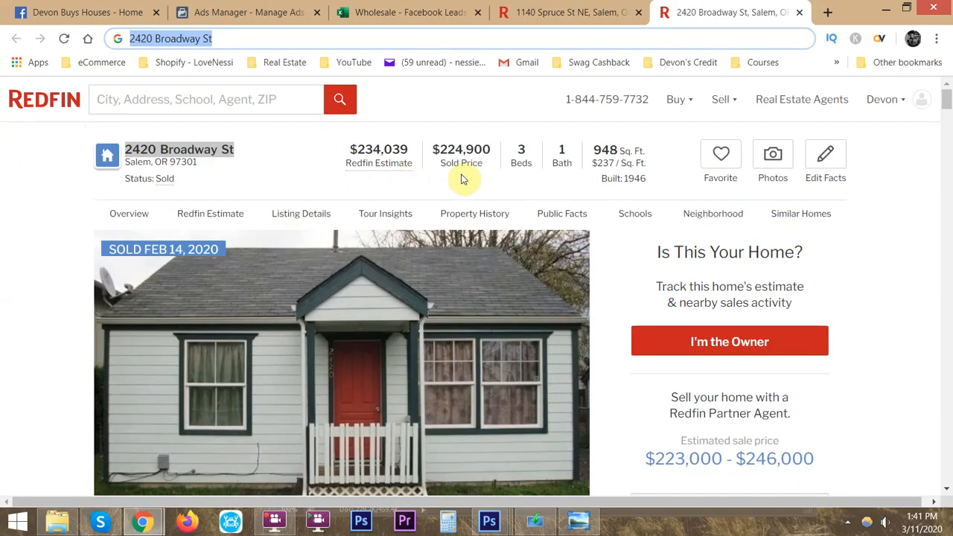
click(65, 214)
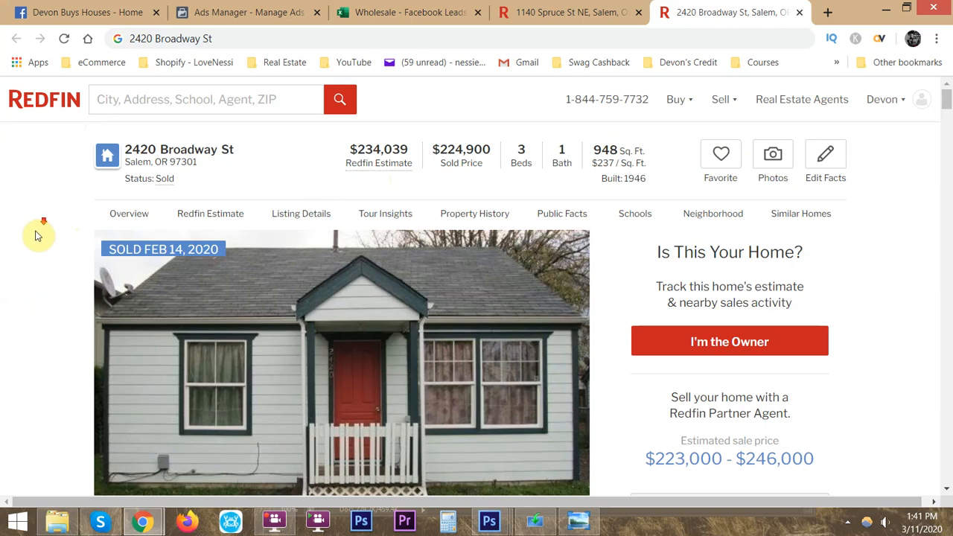
scroll(37, 227, down, 5)
scroll(40, 238, down, 3)
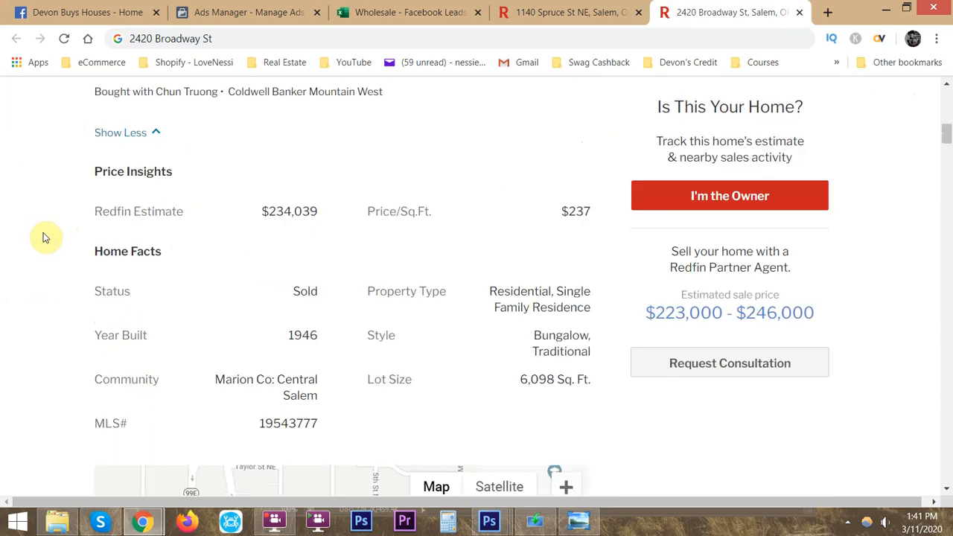
scroll(41, 237, down, 9)
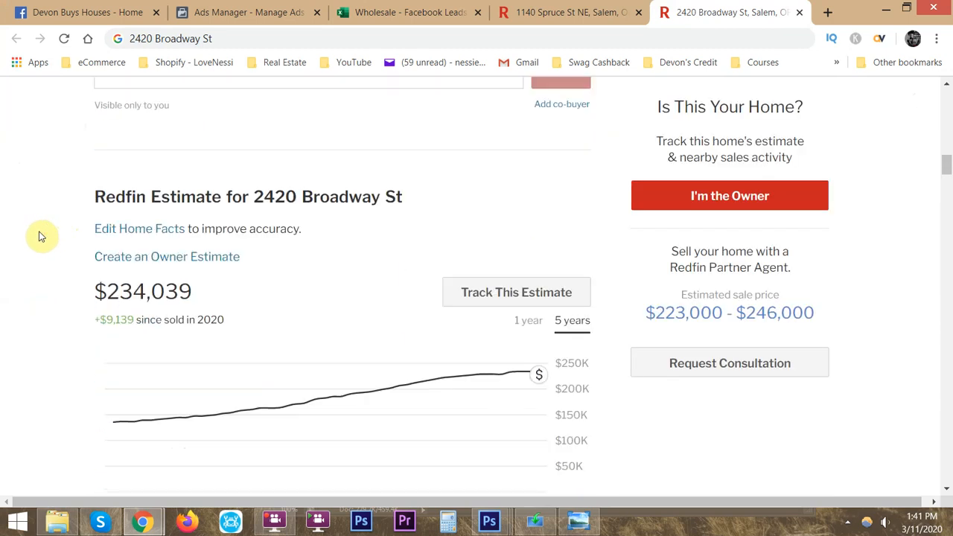
scroll(41, 237, down, 2)
scroll(42, 234, up, 1)
mouse_move(539, 299)
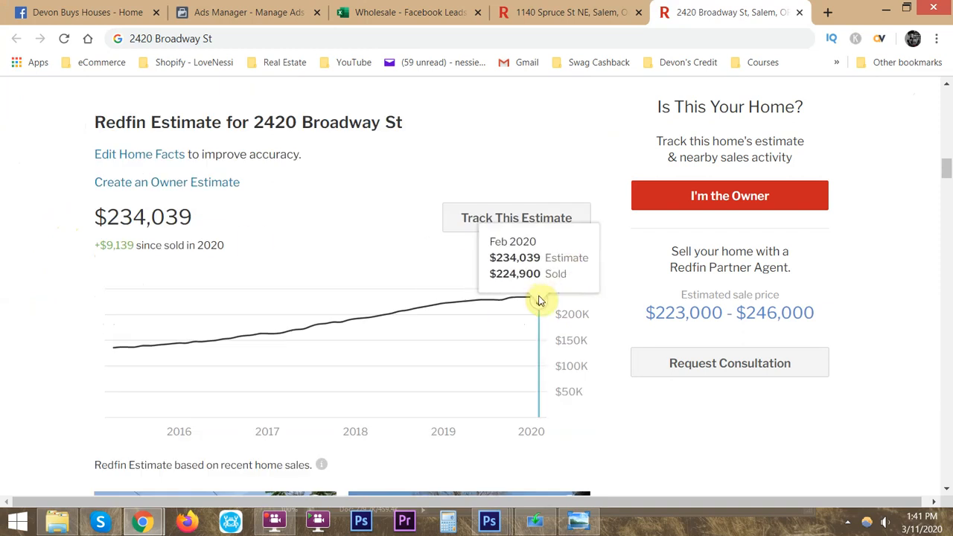
scroll(74, 224, up, 15)
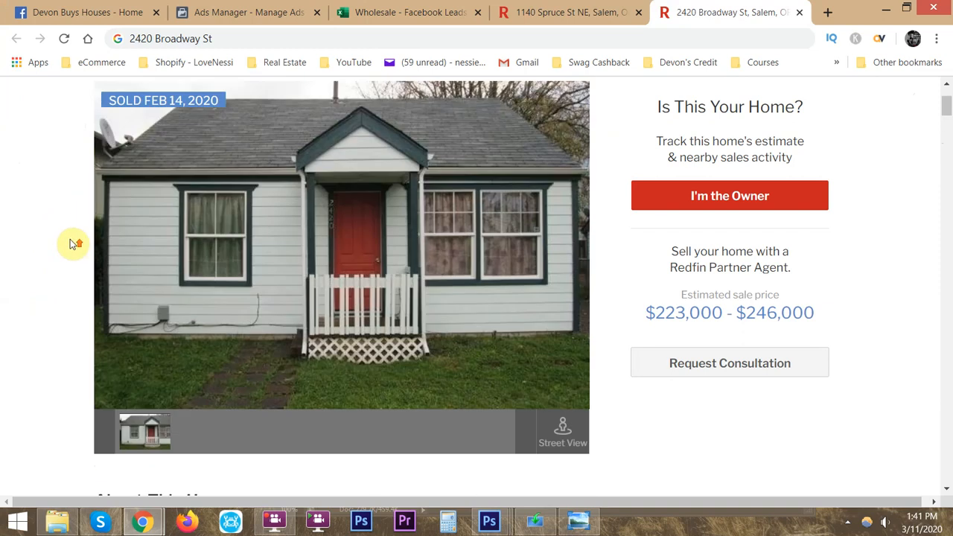
- Check the last comparable's cost per square foot and read the average of F18:F20 for all three homes
key(alt+Tab)
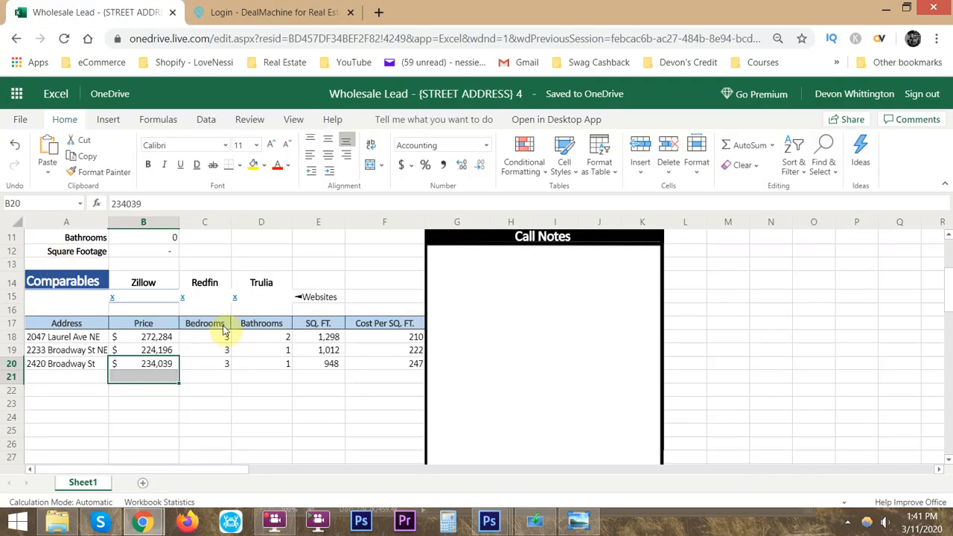
drag(417, 364, 400, 358)
key(alt+Tab)
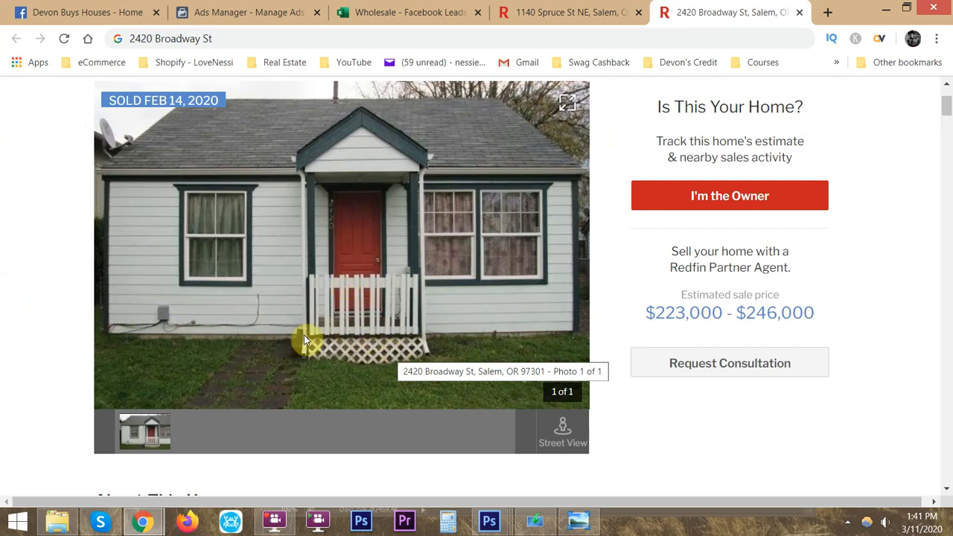
key(alt+Tab)
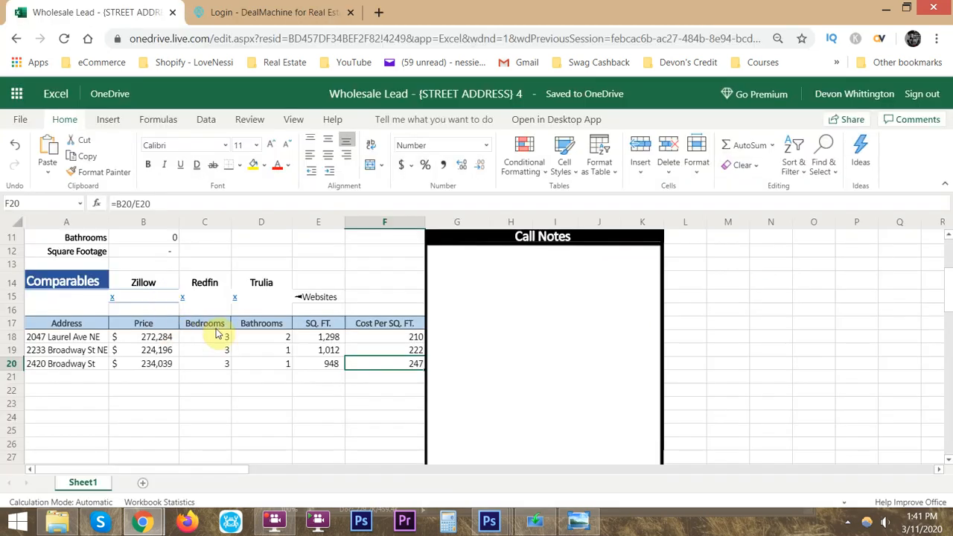
drag(396, 338, 408, 360)
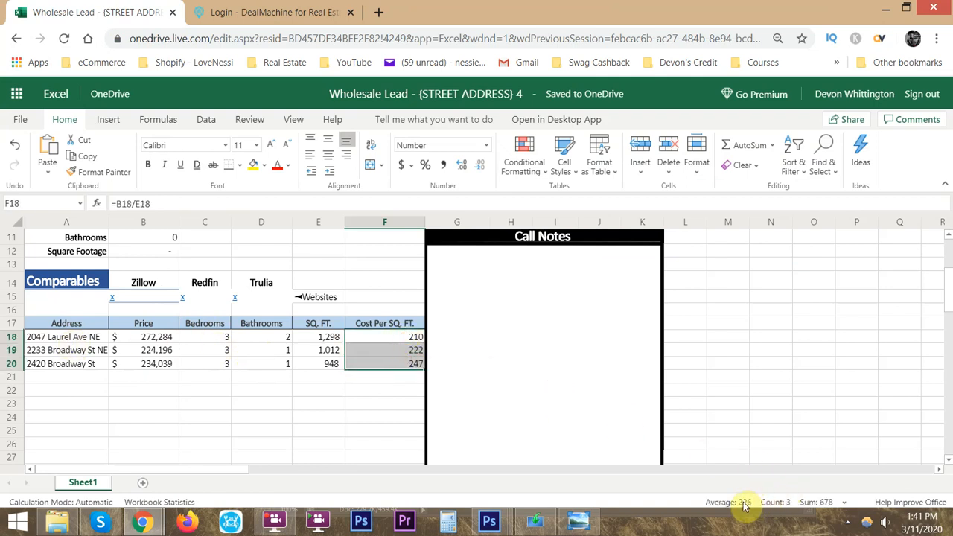
- Look up the Salem lead's home details in row 22 of the Wholesale - Facebook Leads workbook for the Home Data section
scroll(170, 297, up, 2)
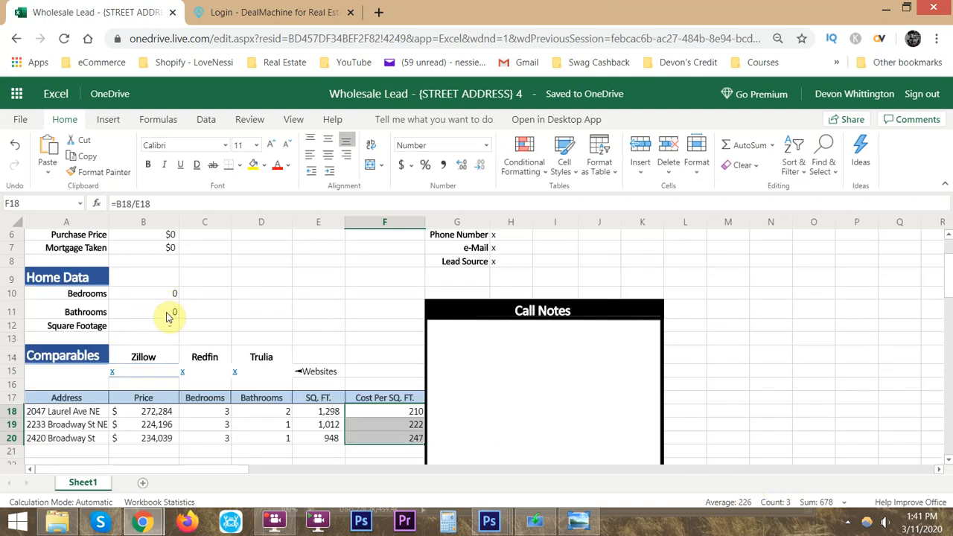
click(167, 329)
scroll(253, 335, up, 2)
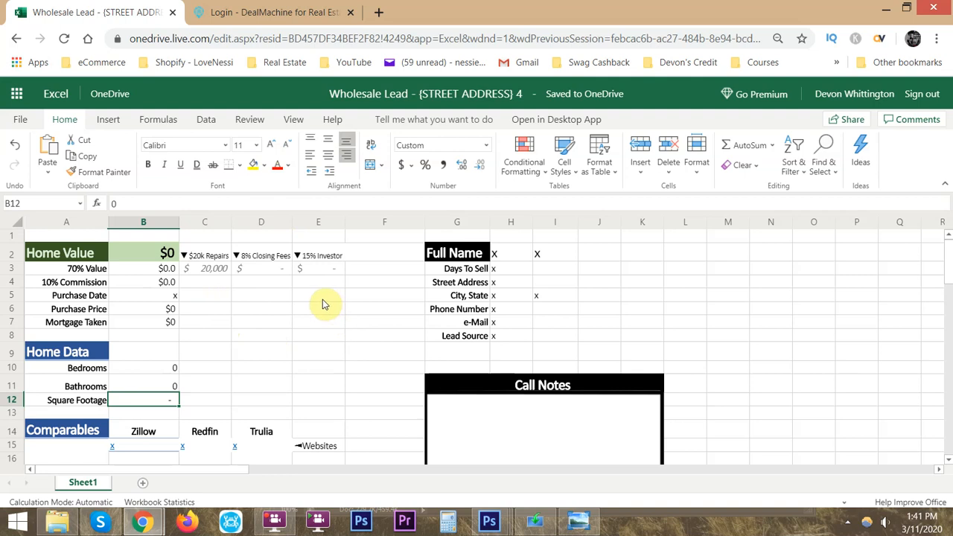
key(alt+Tab)
click(386, 10)
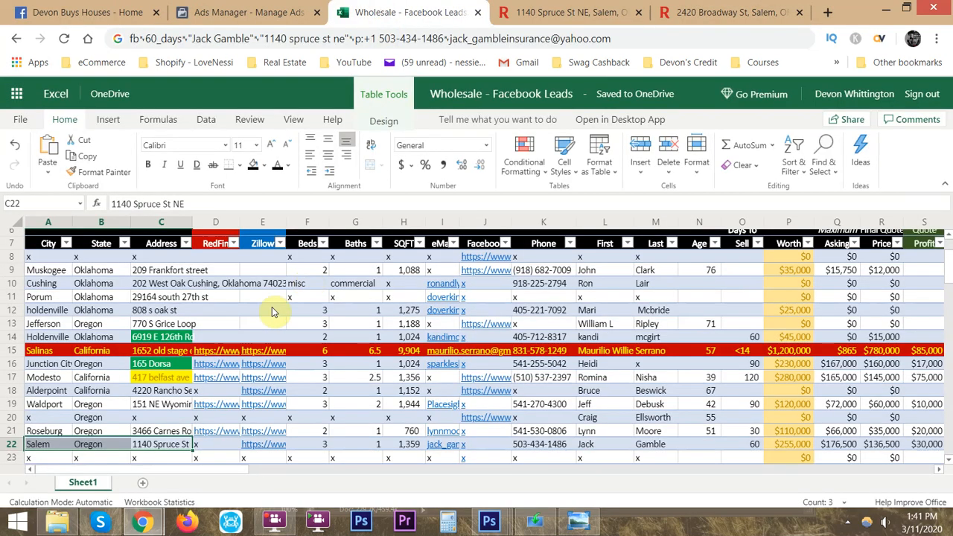
scroll(269, 313, down, 2)
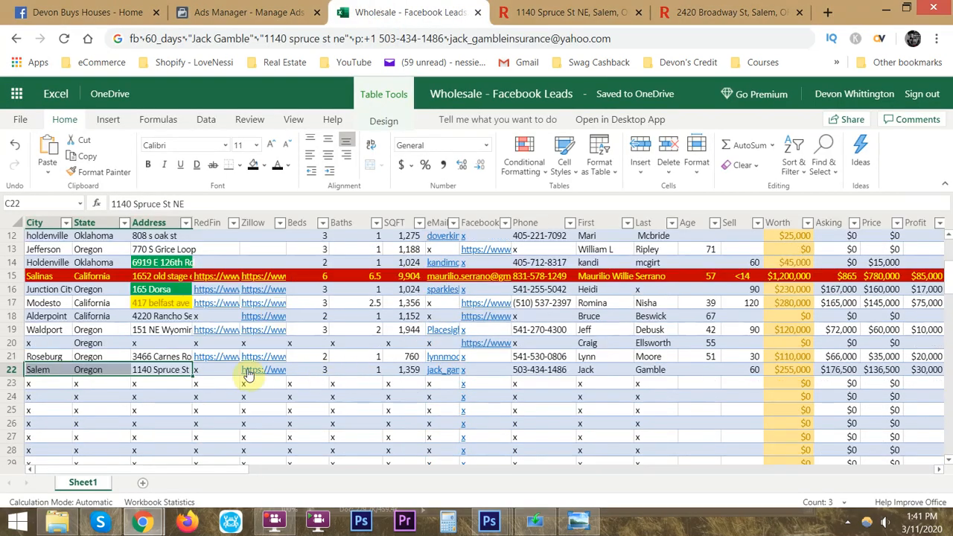
key(alt+Tab)
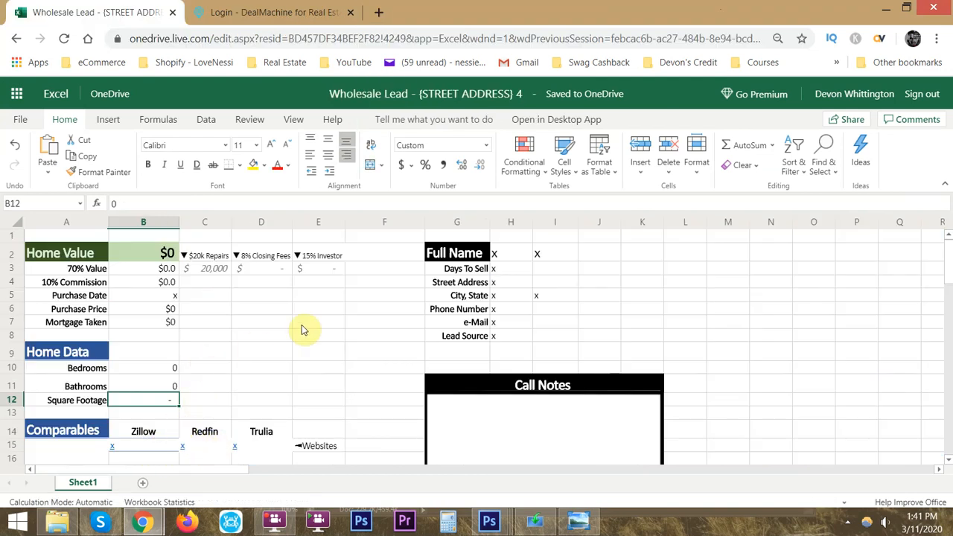
- Enter the Salem lead's square footage from the Facebook Leads workbook, 1359, in Home Data cell B12 of the Wholesale Lead sheet
scroll(212, 383, down, 2)
scroll(206, 385, up, 2)
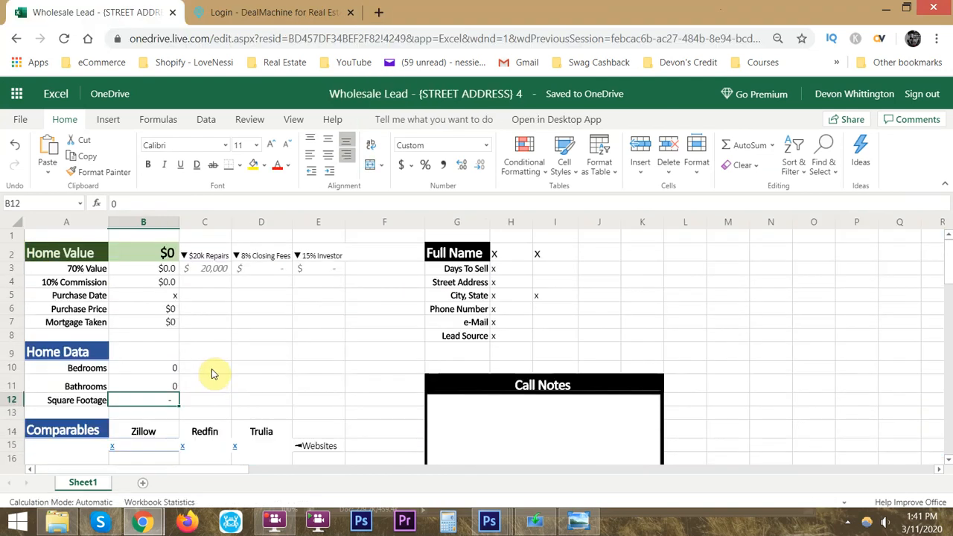
scroll(216, 372, down, 2)
drag(153, 371, 272, 370)
click(141, 325)
key(alt+Tab)
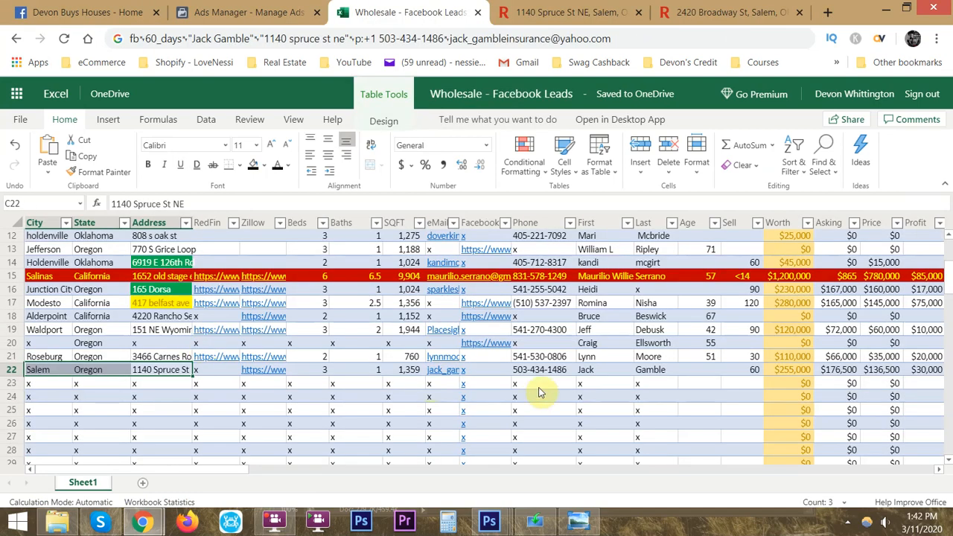
click(406, 370)
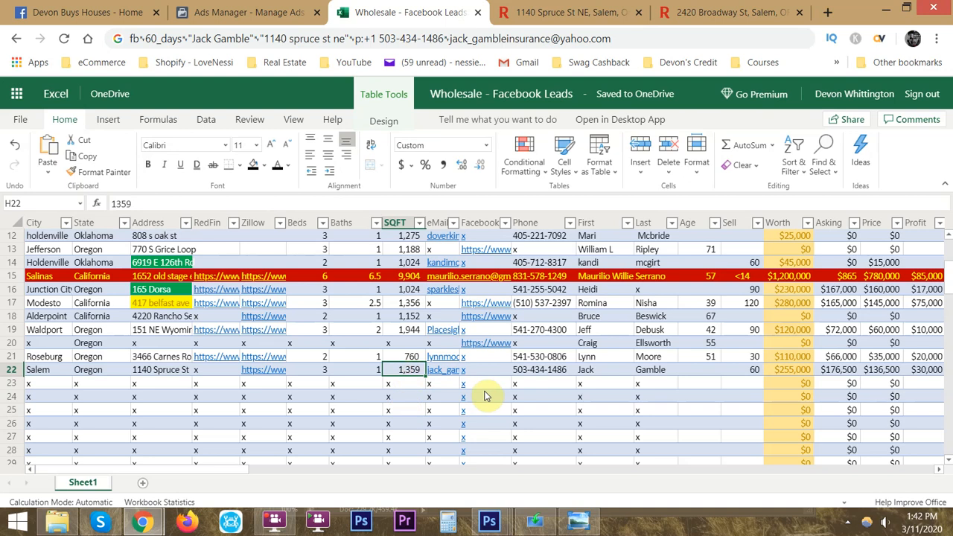
key(alt+Tab)
text(1359)
key(Up)
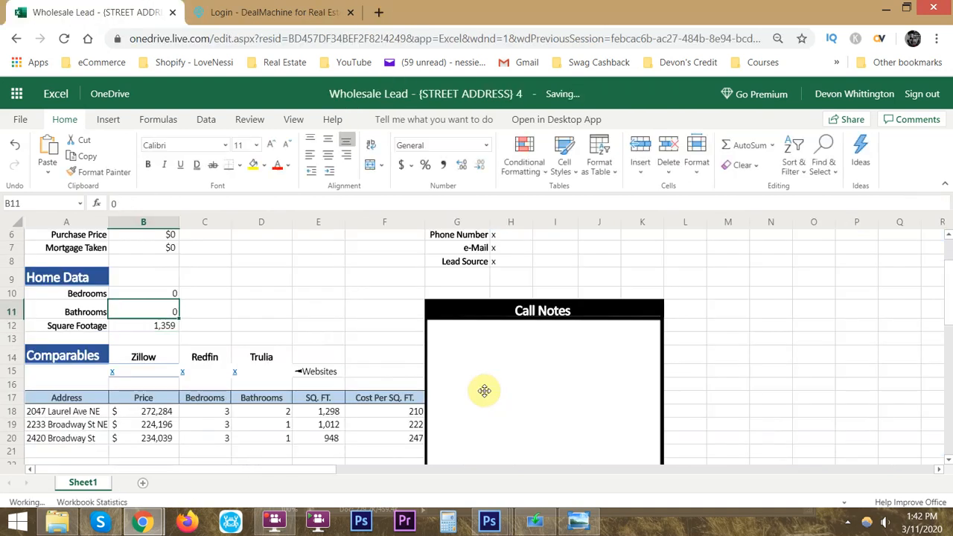
- Enter 1 bathroom in B11 and 3 bedrooms in B10 of the Home Data section
key(alt+Tab)
key(alt+Tab)
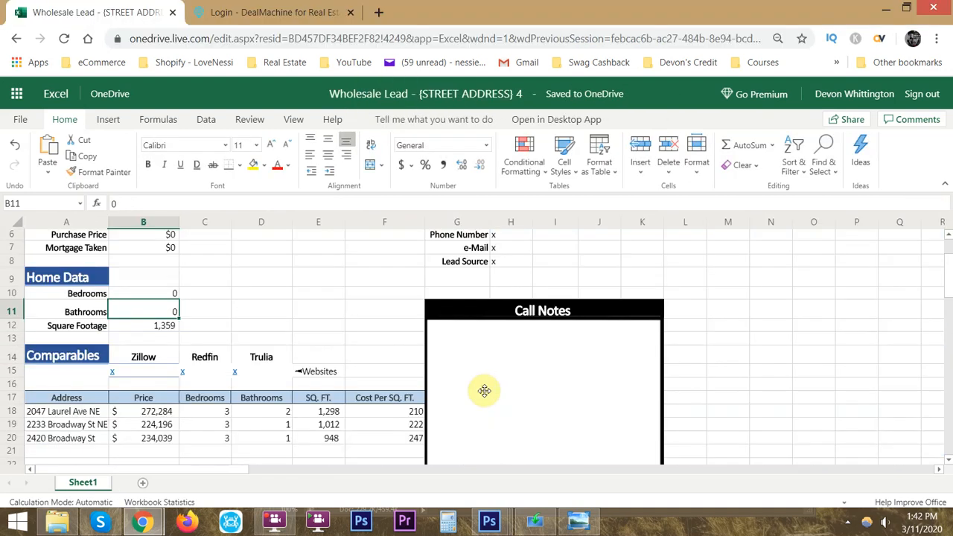
text(1)
key(Up)
text(3)
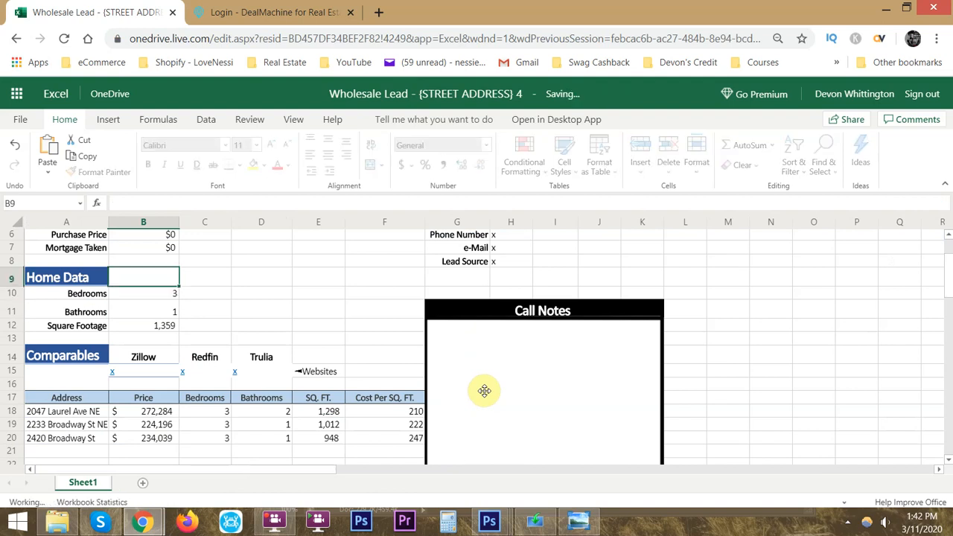
key(Up)
- Calculate the Home Value in B2 from the square footage at 220 per square foot with the formula =B12*220
scroll(539, 373, up, 2)
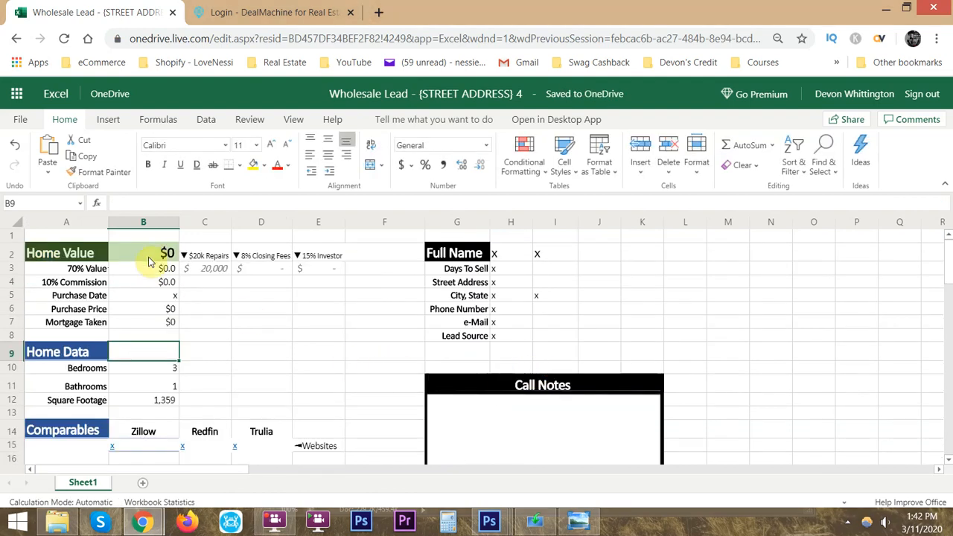
click(148, 257)
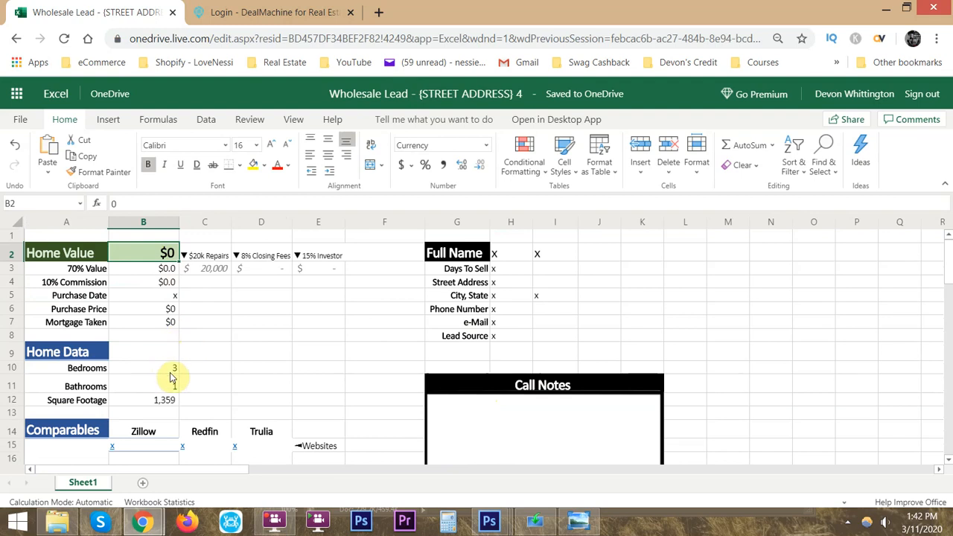
scroll(173, 376, down, 2)
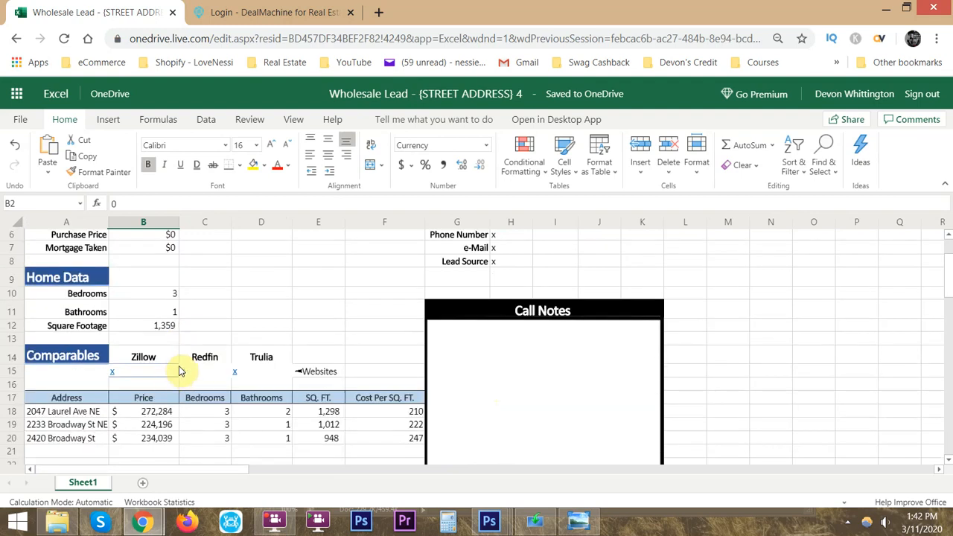
scroll(178, 371, up, 2)
text(=)
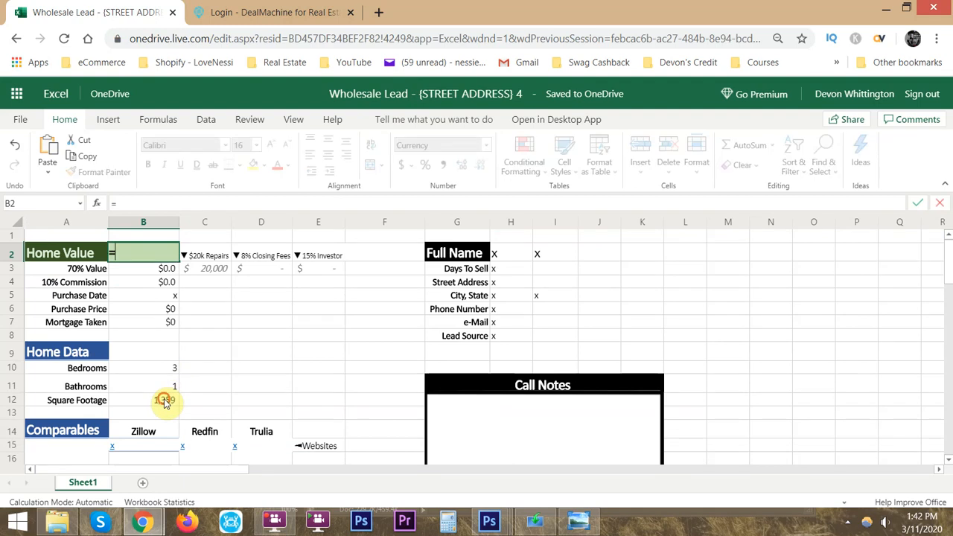
click(165, 400)
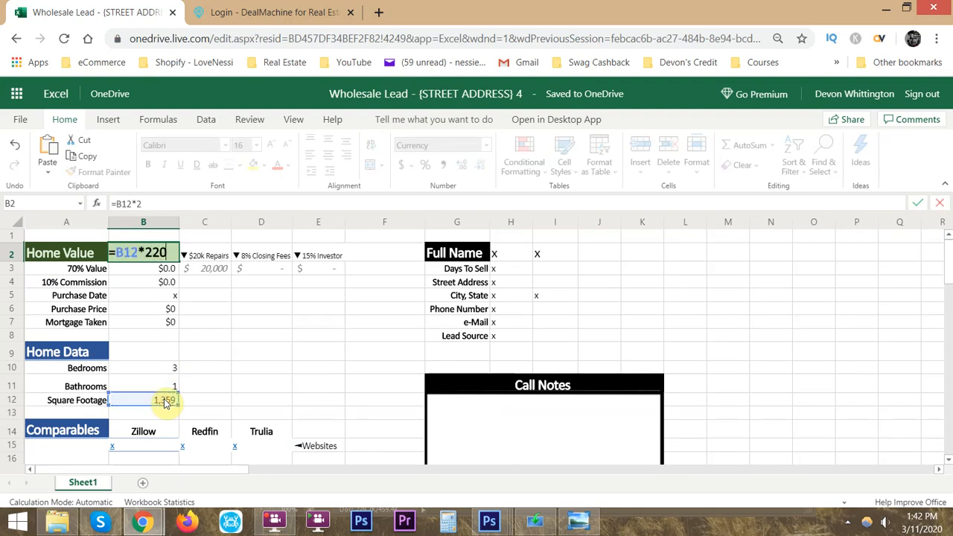
key(Return)
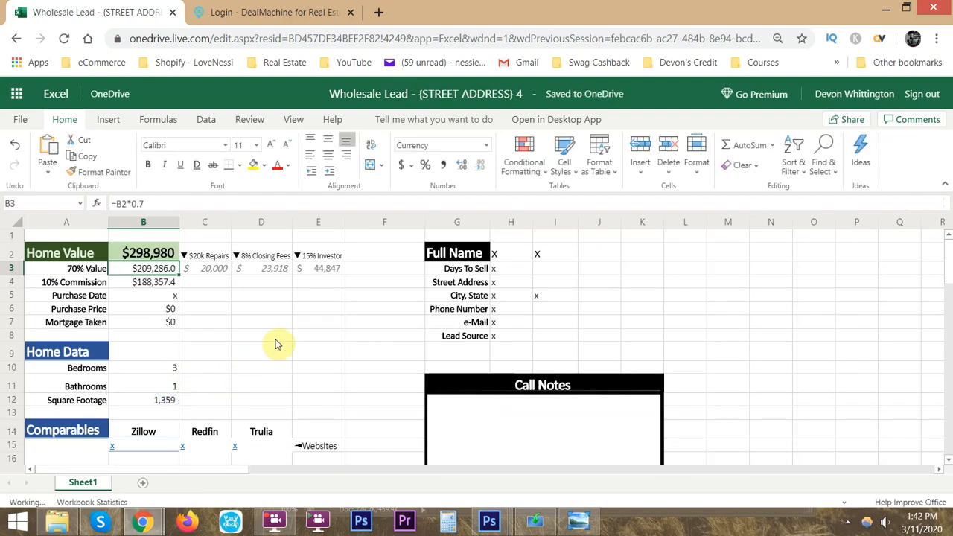
- Recheck the comparables' square footage and cost per square foot, and change the Home Value formula in B2 to =B12*200
scroll(255, 339, down, 3)
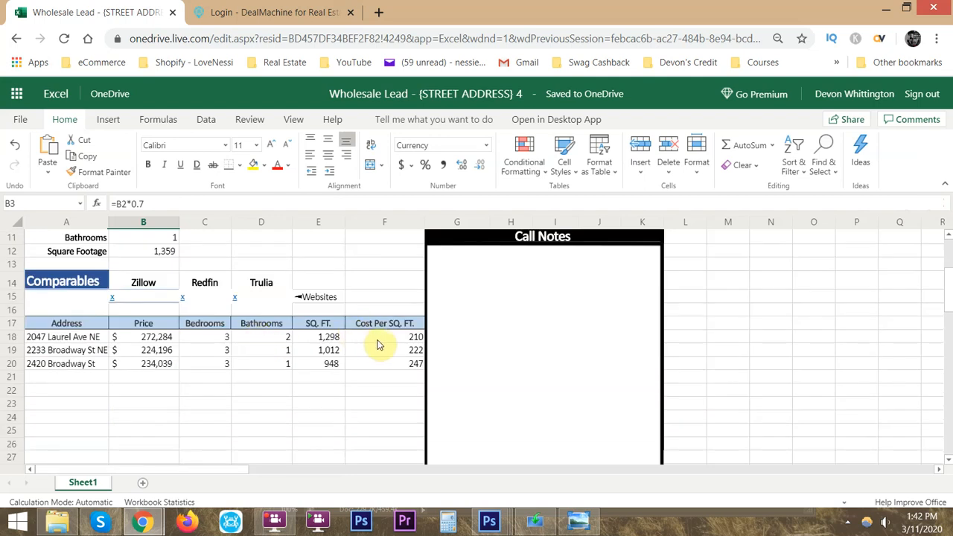
mouse_move(331, 339)
mouse_down()
mouse_move(324, 336)
mouse_move(333, 364)
mouse_move(323, 345)
mouse_move(334, 339)
mouse_up()
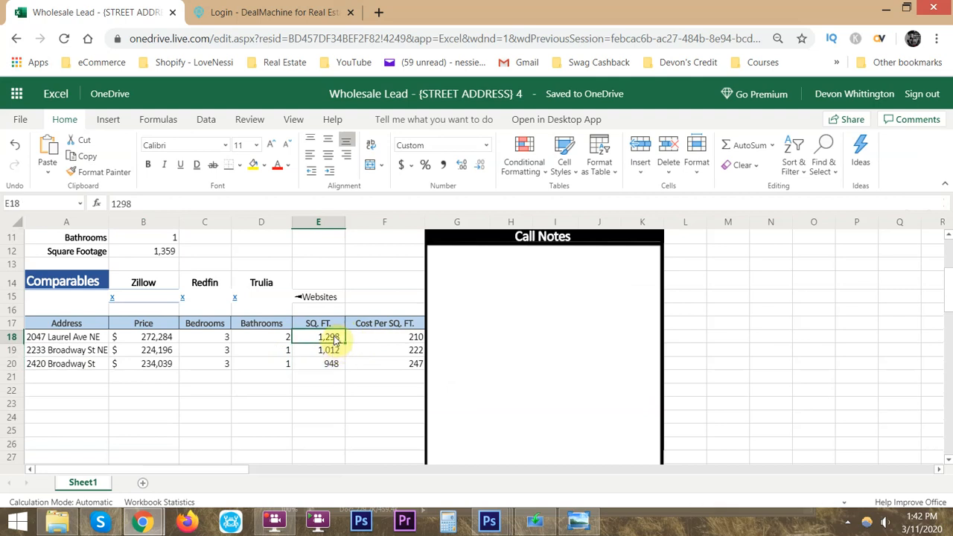
drag(413, 336, 416, 365)
scroll(335, 343, up, 4)
double_click(149, 253)
key(BackSpace)
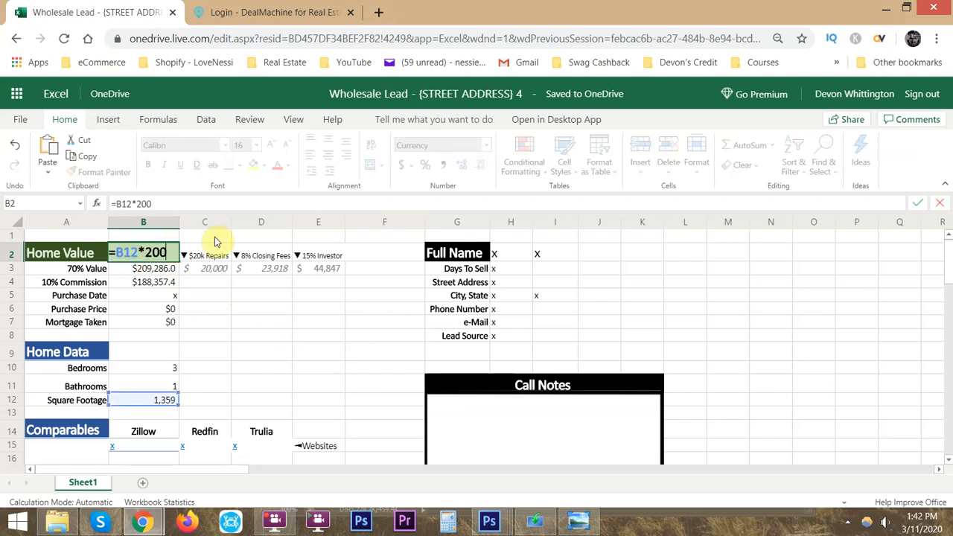
key(Return)
- Compare the Home Value and Home Data figures with the Laurel Ave comparable's price, bathrooms and square footage in row 18
drag(171, 255, 160, 270)
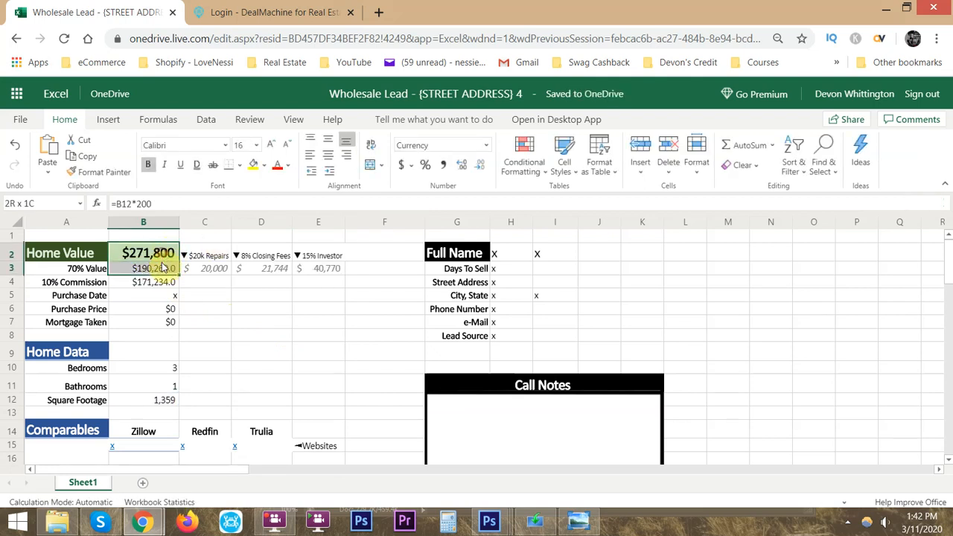
scroll(276, 336, down, 5)
scroll(297, 338, up, 3)
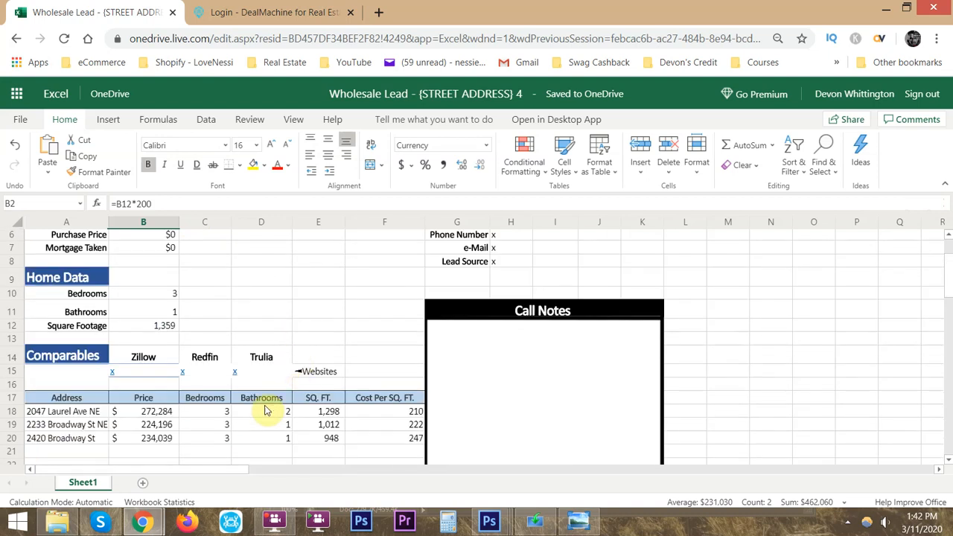
drag(46, 411, 346, 412)
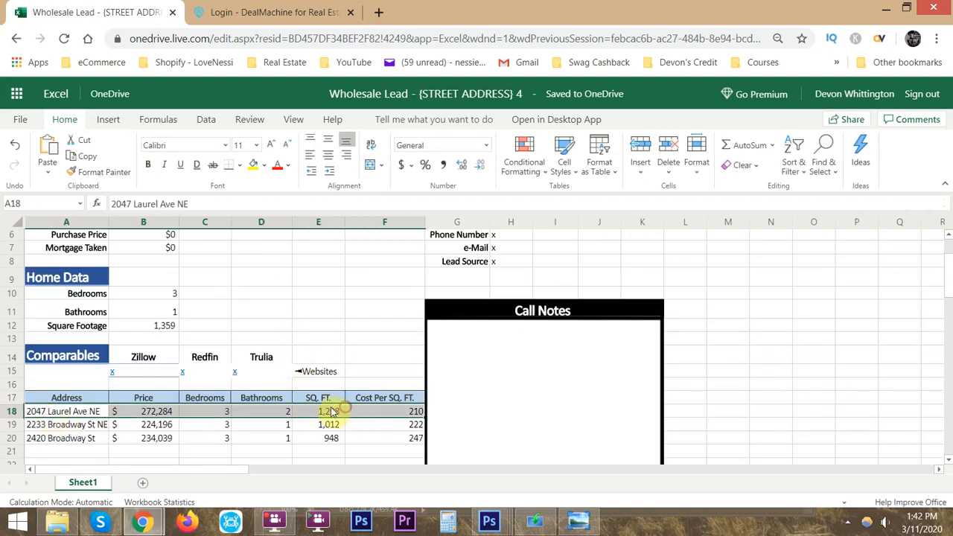
click(283, 414)
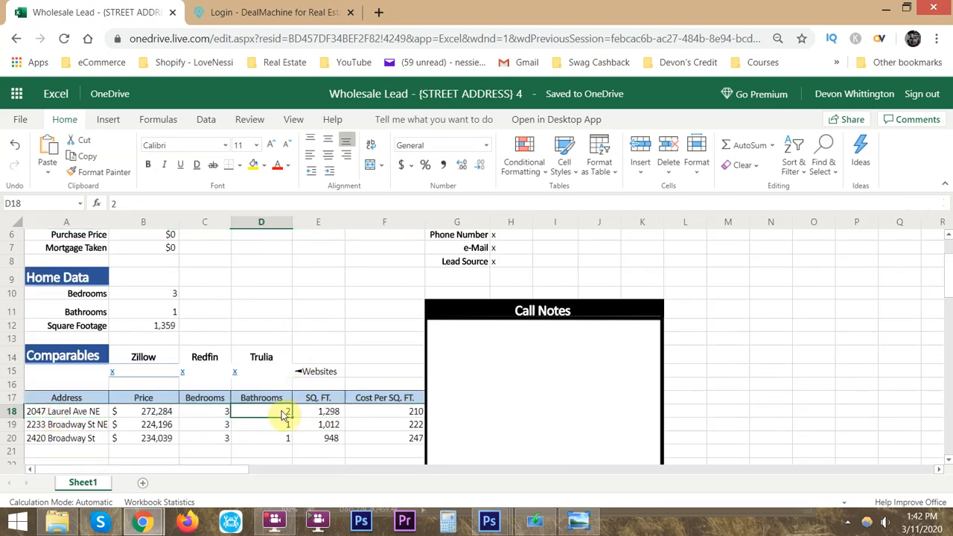
drag(334, 398, 334, 409)
scroll(262, 422, up, 2)
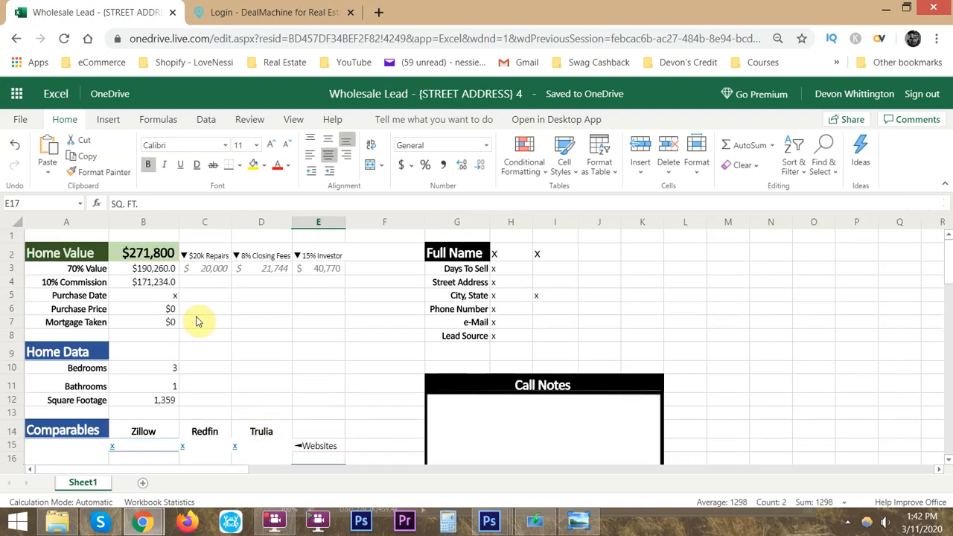
- Try the Home Value formula in B2 as =B12*190 and restore it to =B12*200
double_click(147, 253)
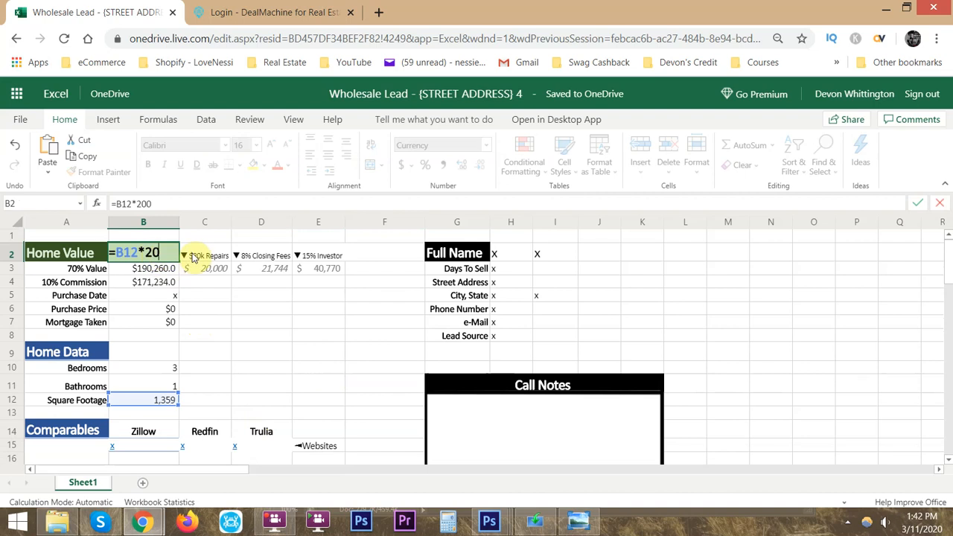
key(Return)
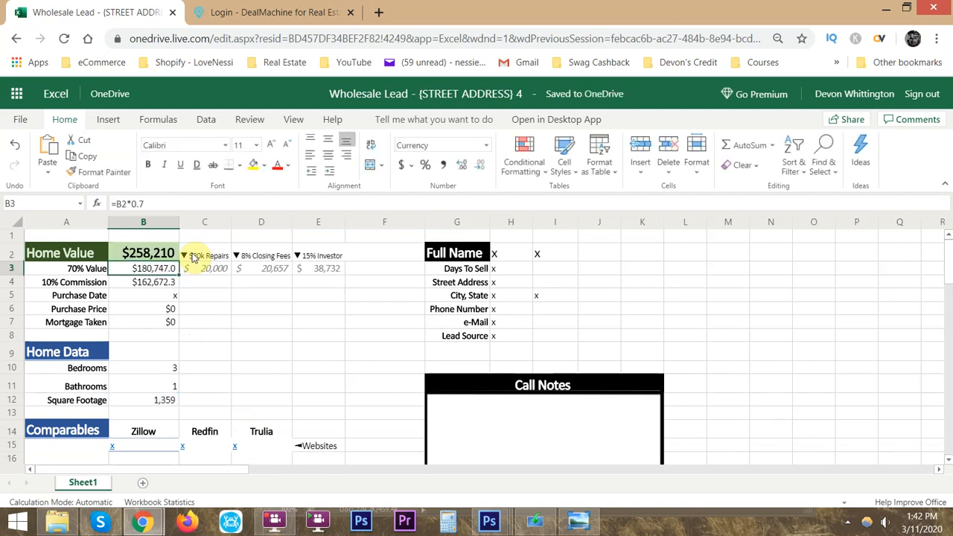
double_click(156, 257)
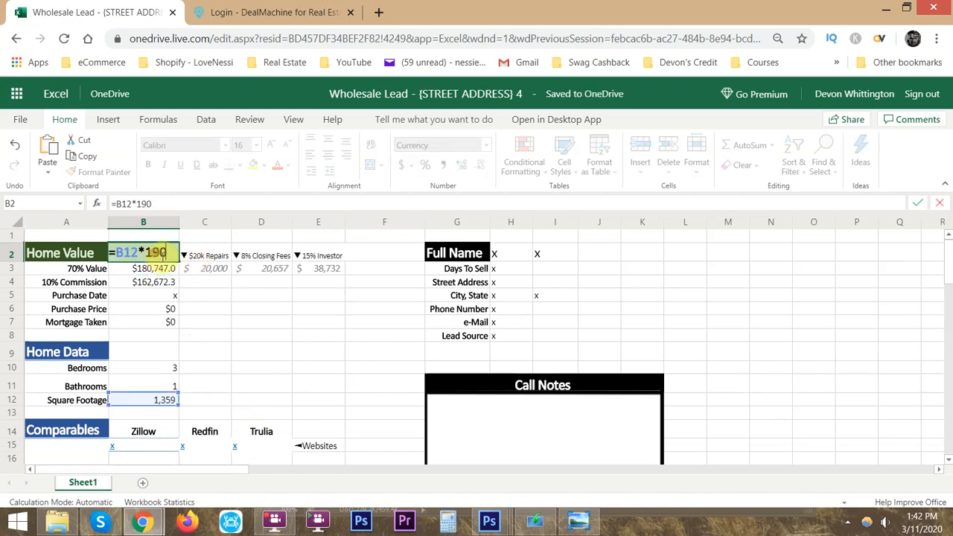
drag(150, 254, 224, 252)
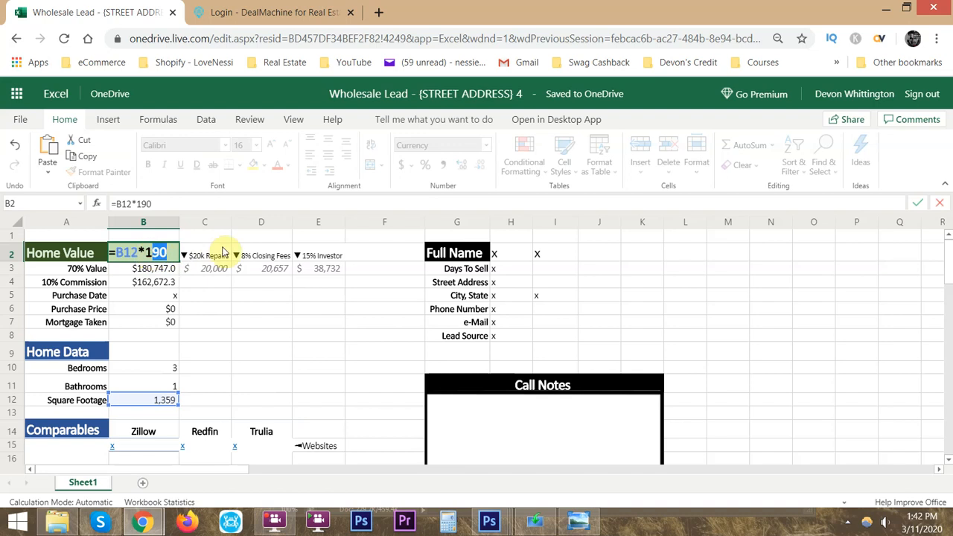
key(Return)
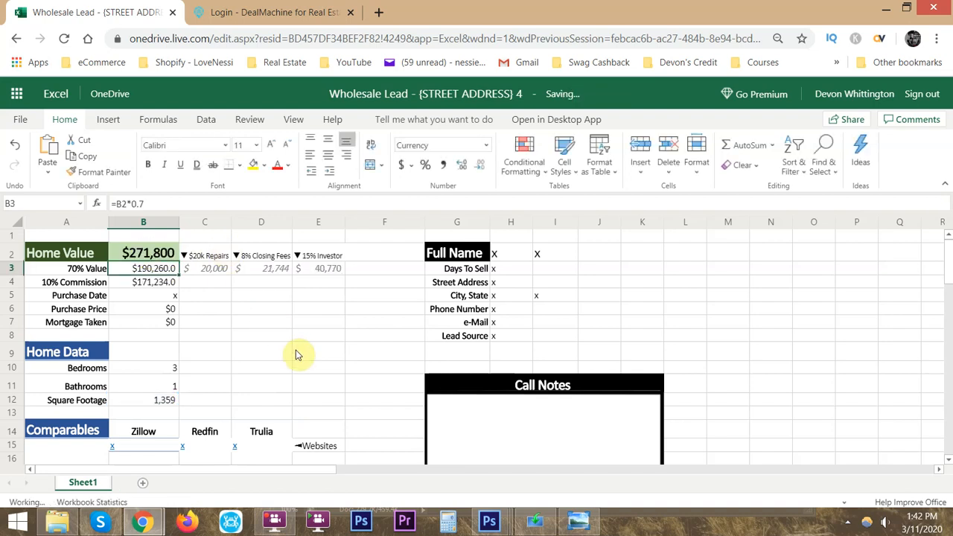
- Compare the price, rooms, square footage and cost per square foot of the comparable in row 20 with the Home Value in B2
scroll(272, 326, down, 3)
drag(409, 362, 149, 364)
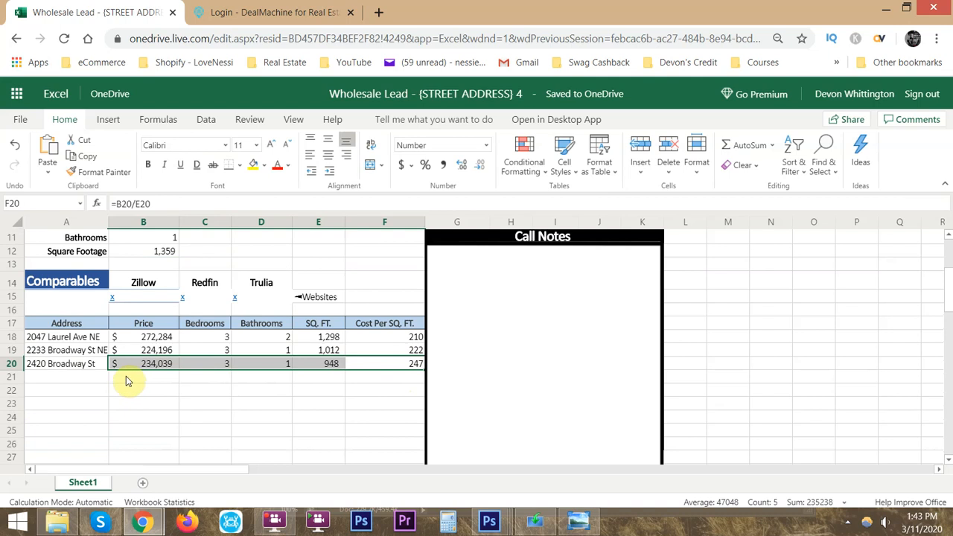
scroll(126, 380, up, 3)
scroll(156, 376, down, 2)
scroll(268, 320, up, 2)
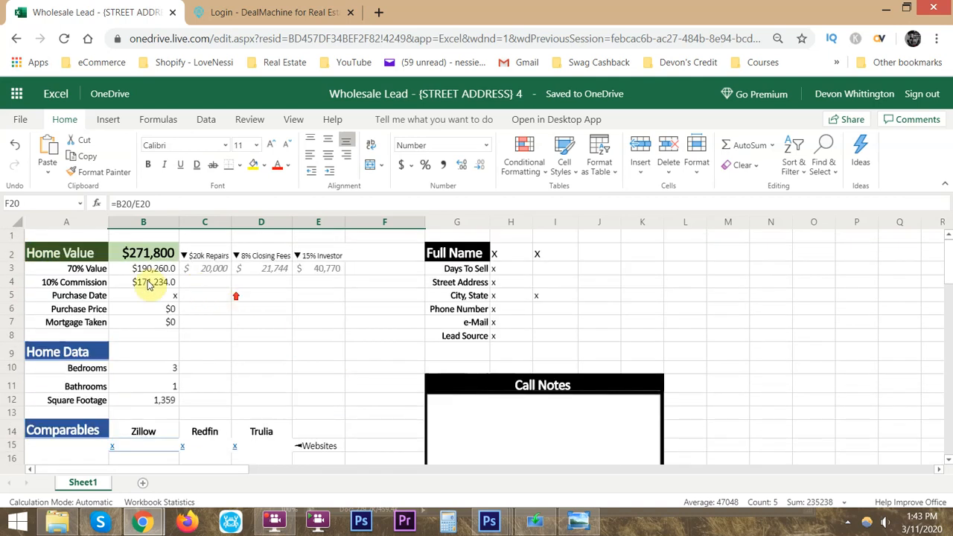
double_click(146, 253)
key(Return)
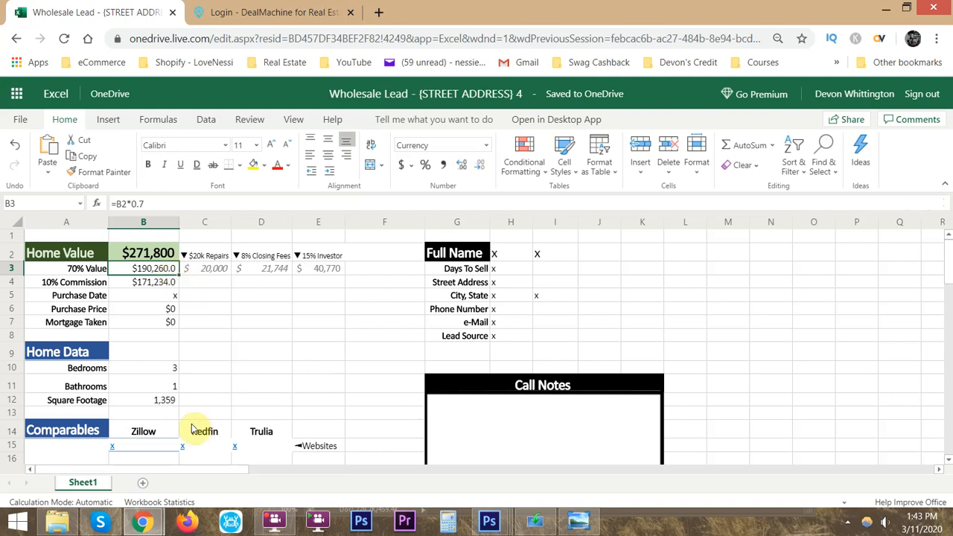
- Examine the Home Value and 70% Value in B2:B3 along with the 15% investor, 8% closing fee and $20k repair deductions
click(148, 256)
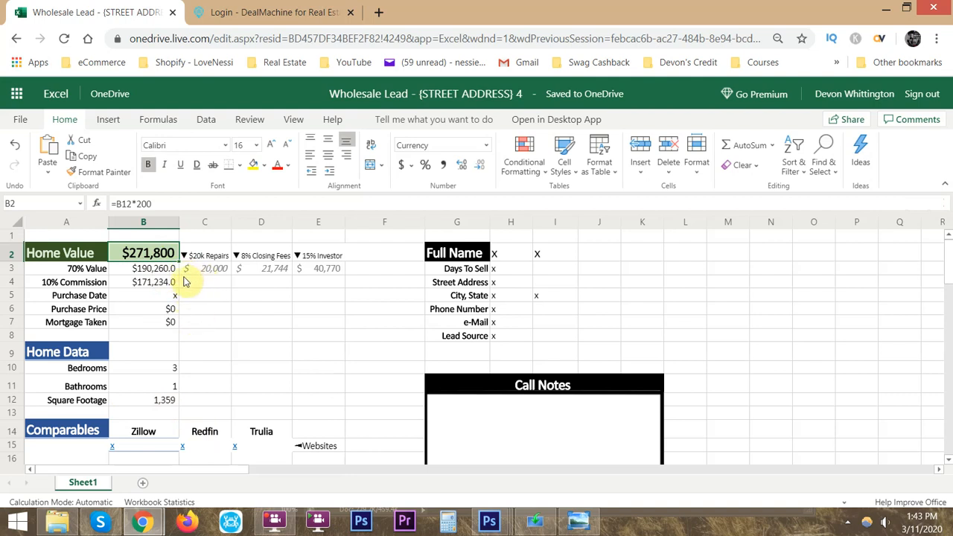
click(150, 269)
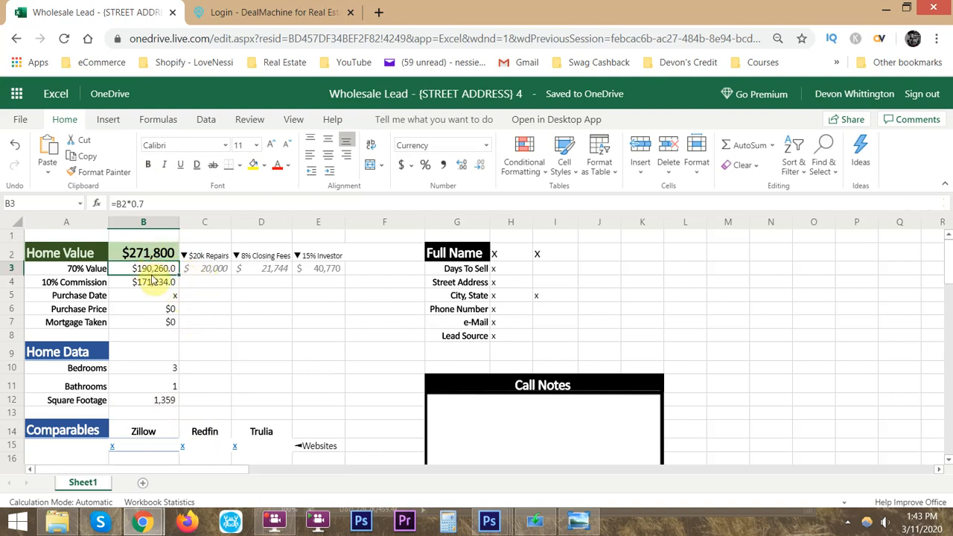
drag(150, 272, 154, 281)
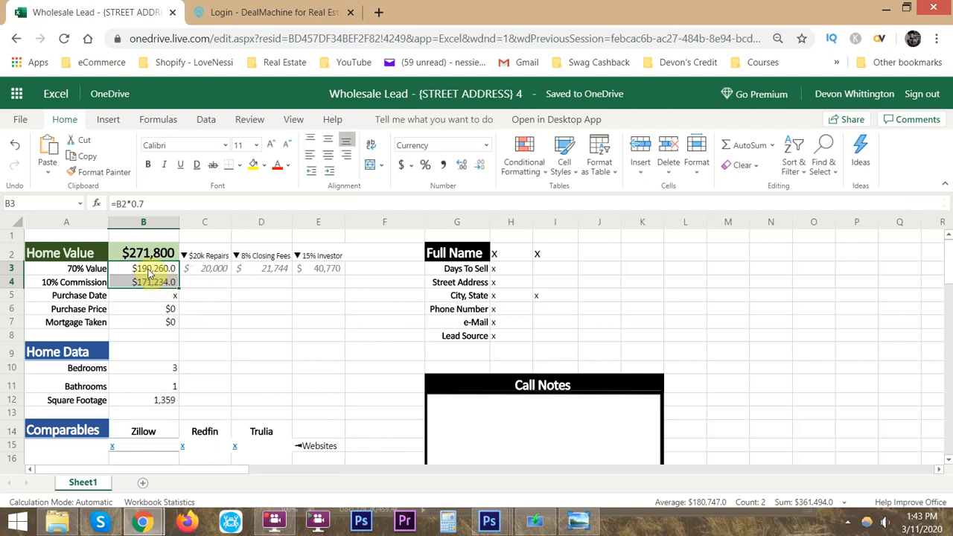
click(149, 271)
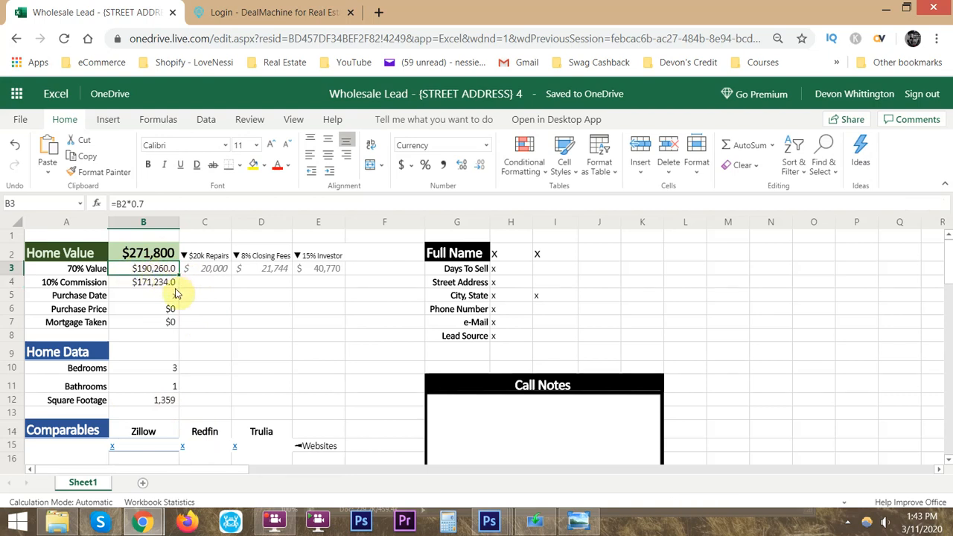
drag(327, 257, 330, 268)
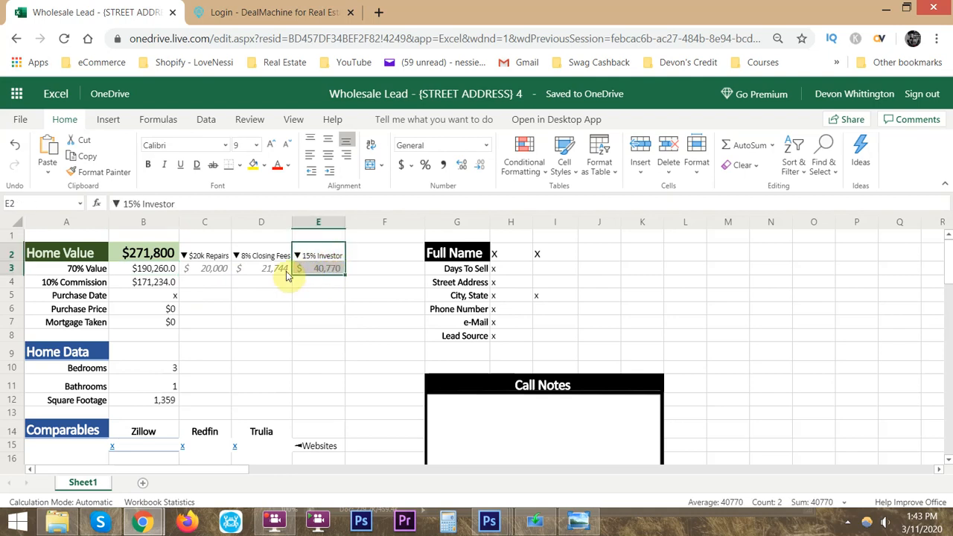
drag(277, 258, 276, 267)
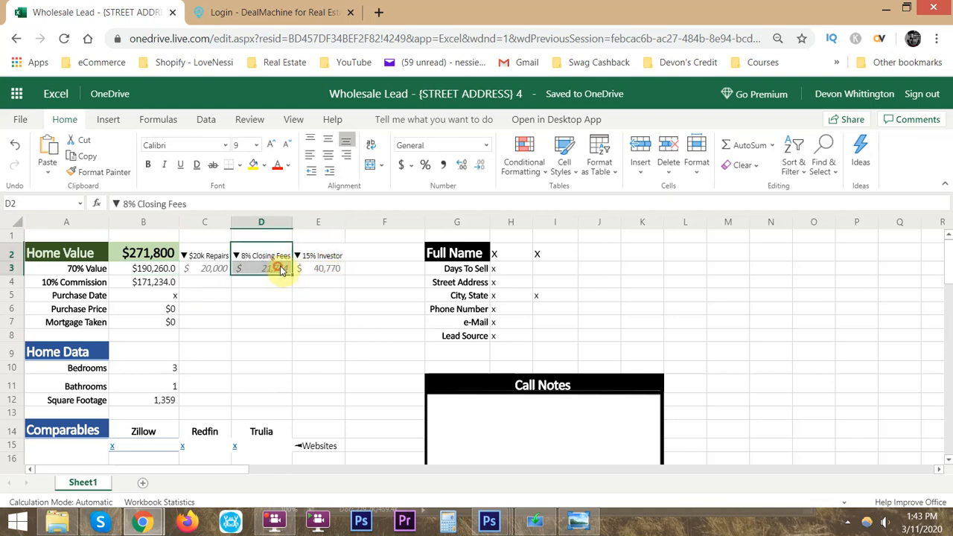
drag(209, 257, 212, 267)
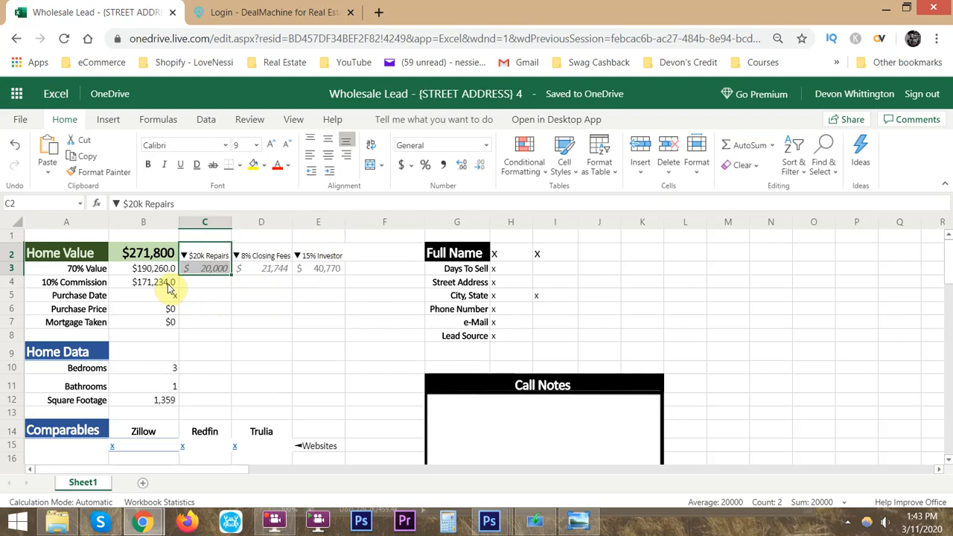
- Examine the 10% Commission formula in B4 against the $20k Repairs allowance in C2:C3
click(163, 287)
drag(49, 282, 153, 289)
click(160, 285)
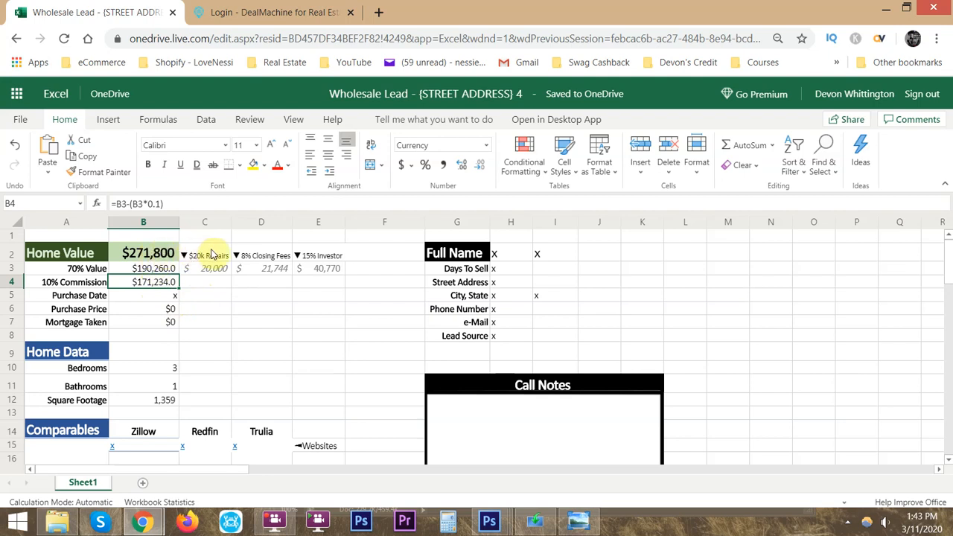
drag(212, 255, 213, 273)
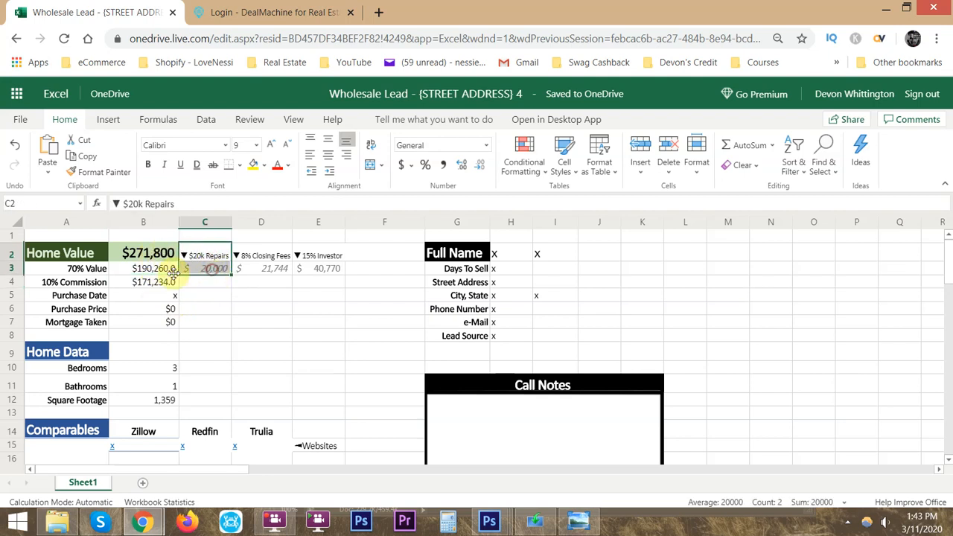
click(155, 282)
drag(212, 255, 214, 274)
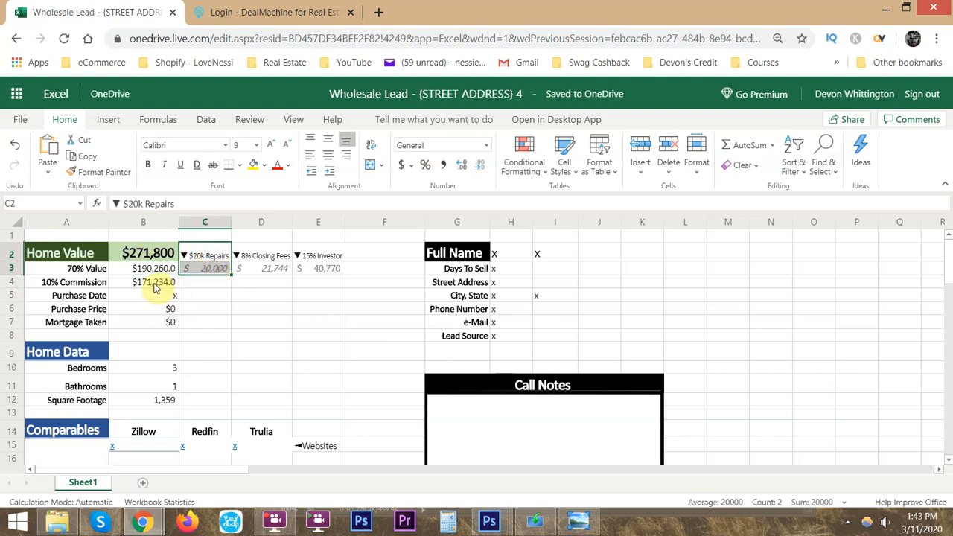
click(155, 287)
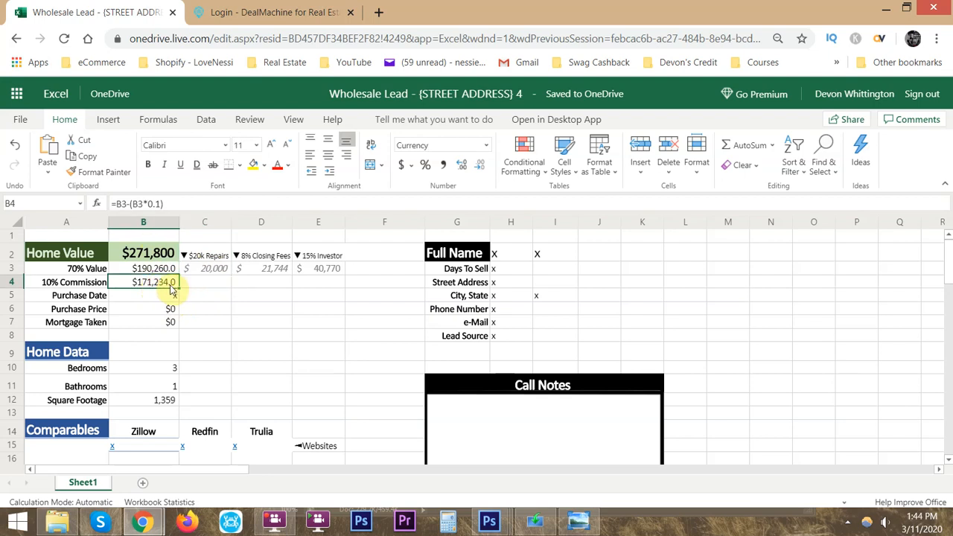
- Review the lead sheet as a whole, the Home Value block in A1:E7 and the Purchase Date cell B5
drag(72, 256, 684, 423)
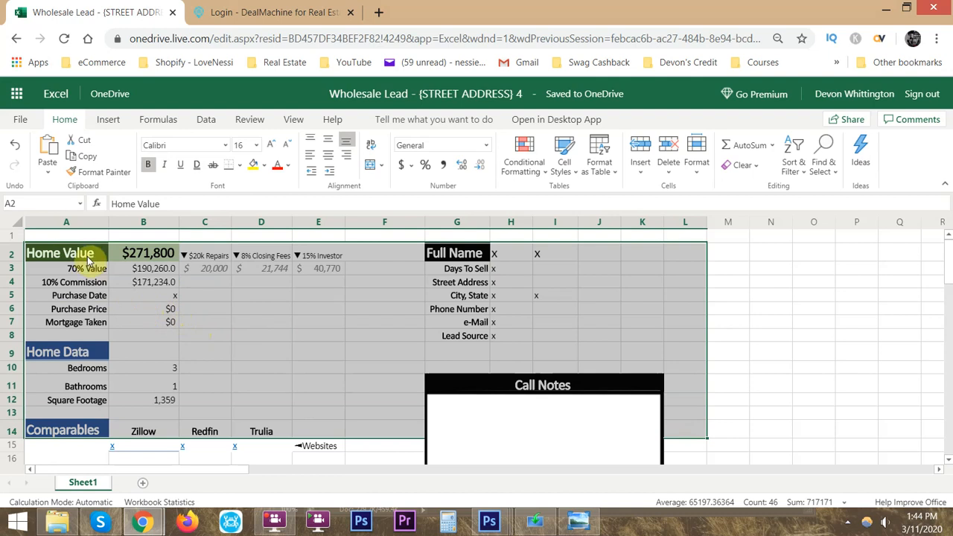
click(59, 237)
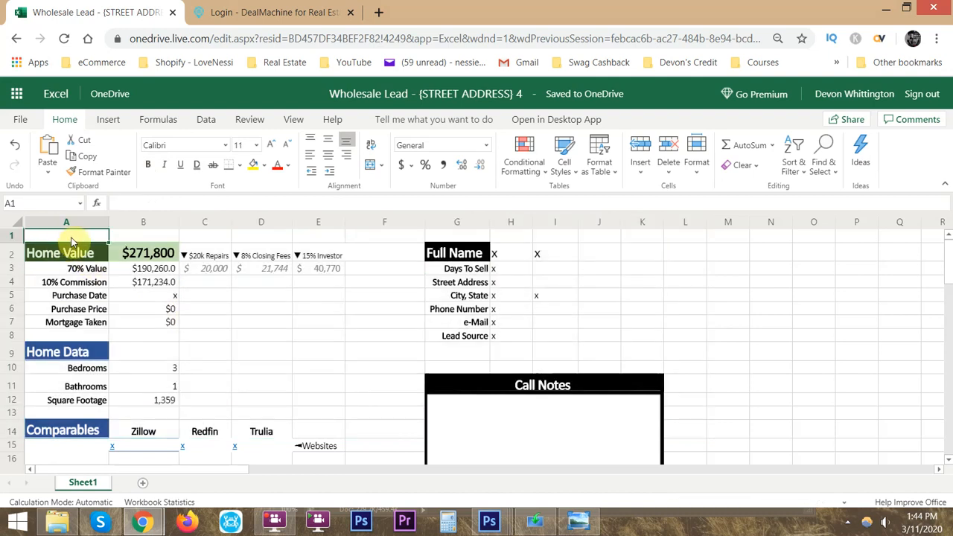
drag(71, 238, 340, 314)
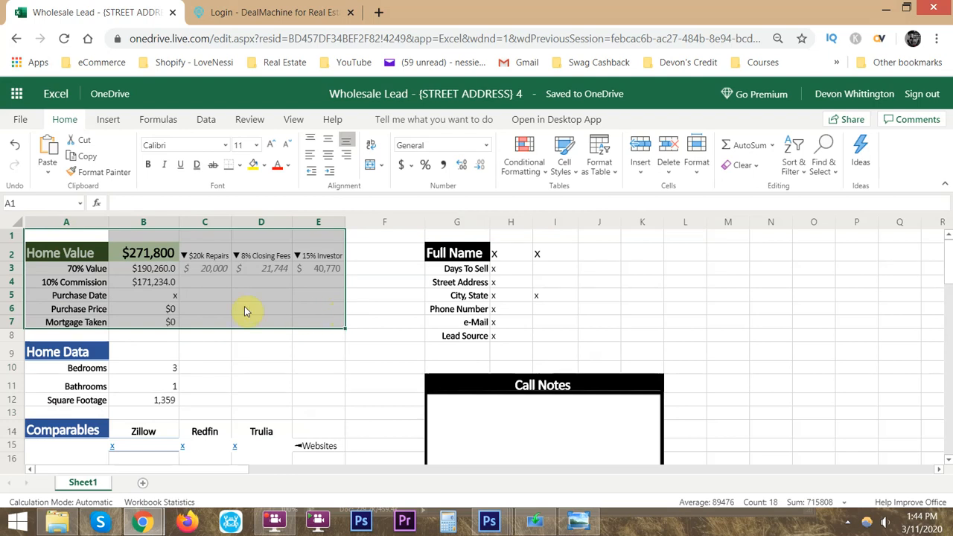
click(148, 307)
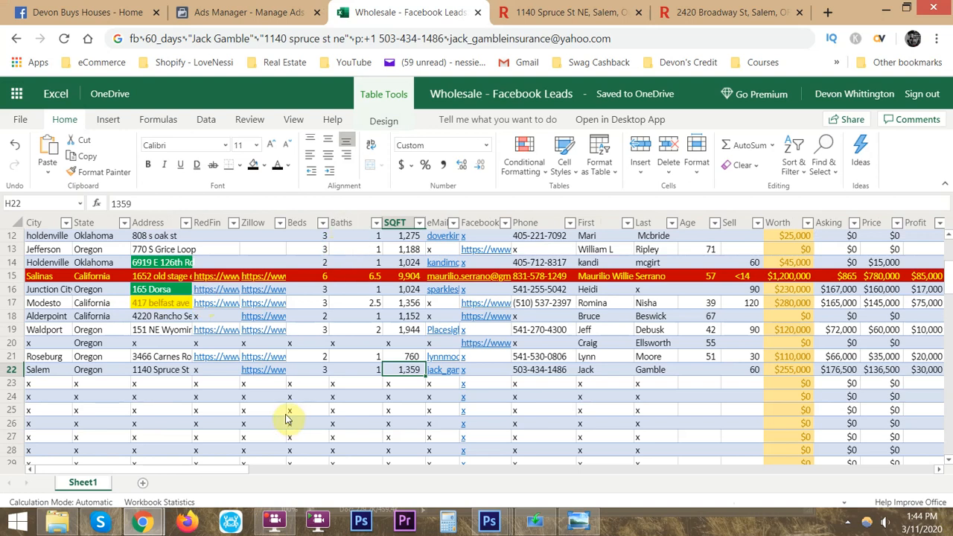
- Copy the Salem lead's street address from row 22 of the Wholesale - Facebook Leads workbook and return to the lead sheet's window
click(165, 372)
key(ctrl+c)
key(alt+Tab)
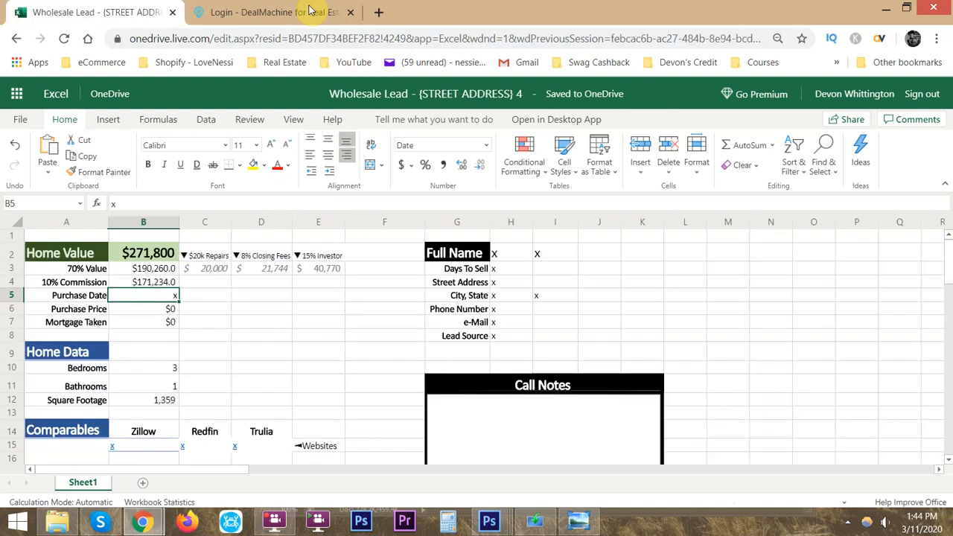
- Switch to DealMachine and open its property search map
click(268, 11)
scroll(140, 214, up, 5)
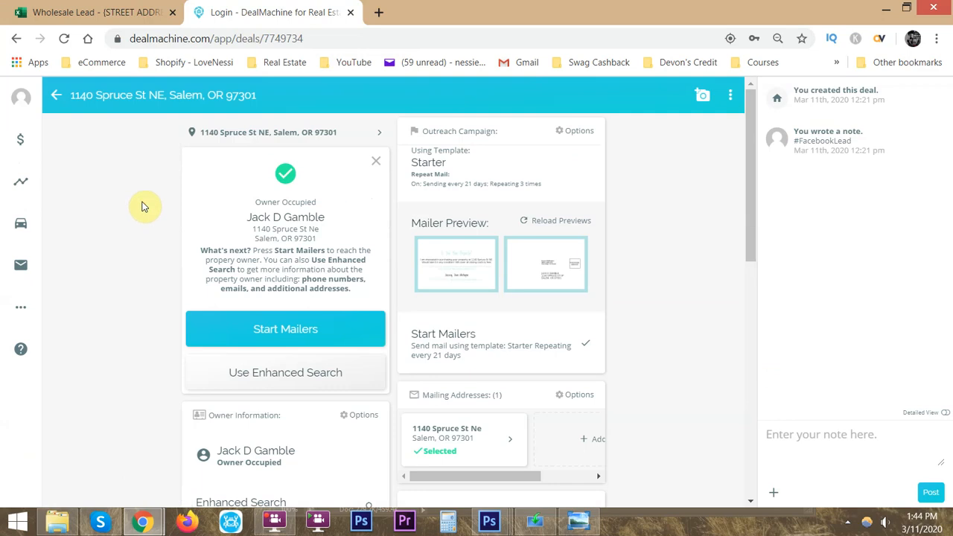
click(9, 147)
click(23, 142)
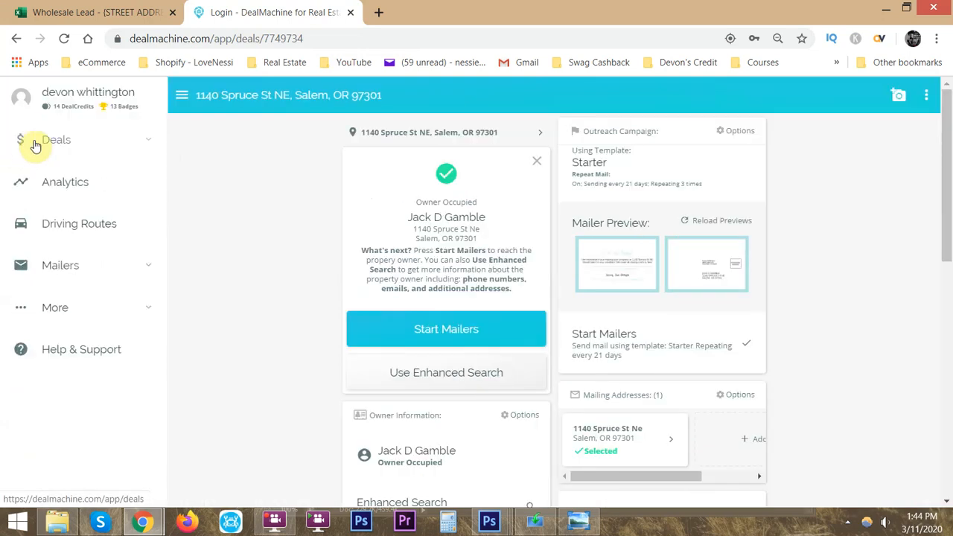
click(33, 140)
click(74, 180)
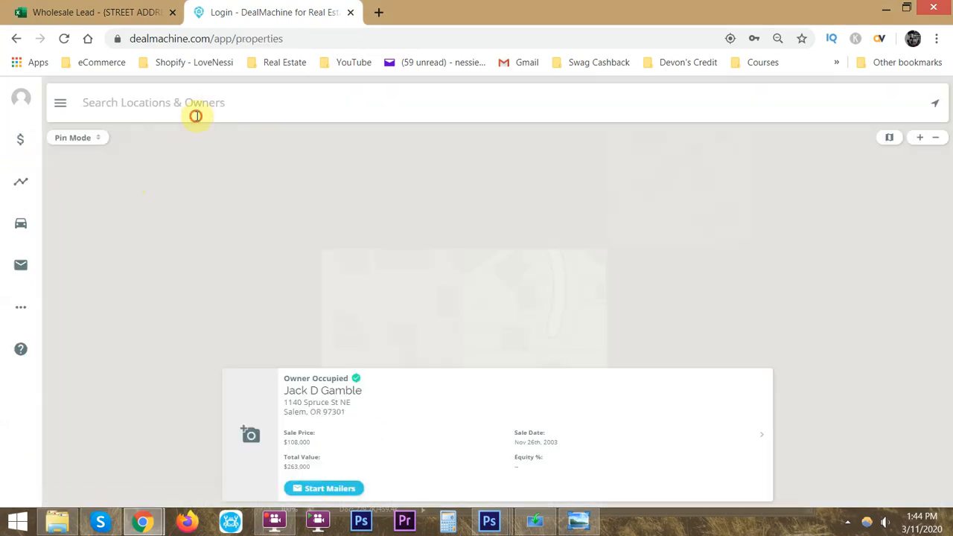
- Search DealMachine for the copied street address and open the matching owner-occupied property's deal page
click(198, 113)
text(v)
key(BackSpace)
key(ctrl+v)
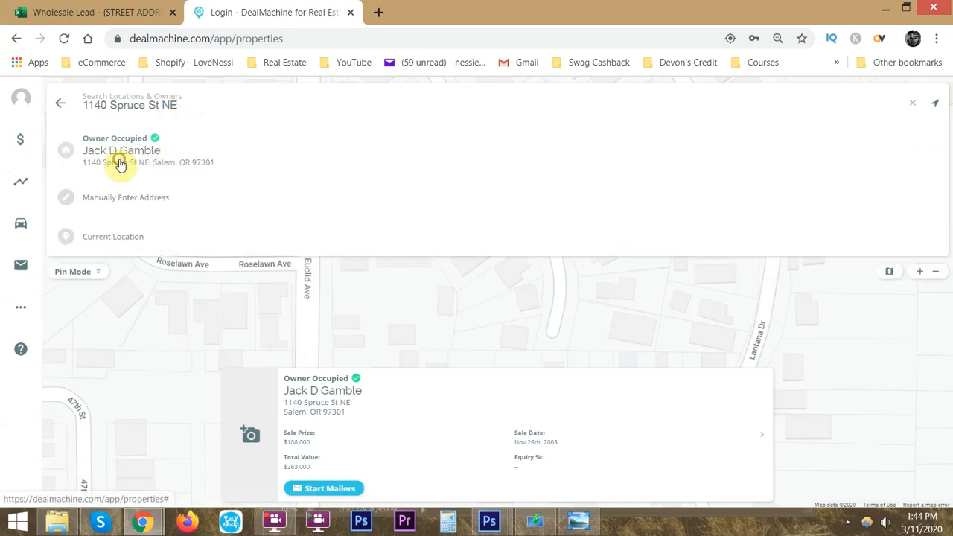
click(121, 156)
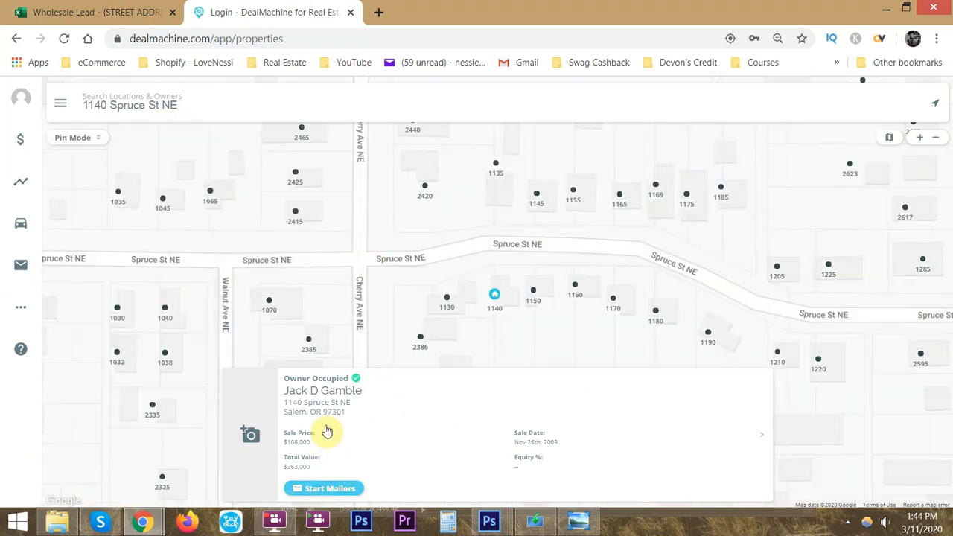
click(325, 430)
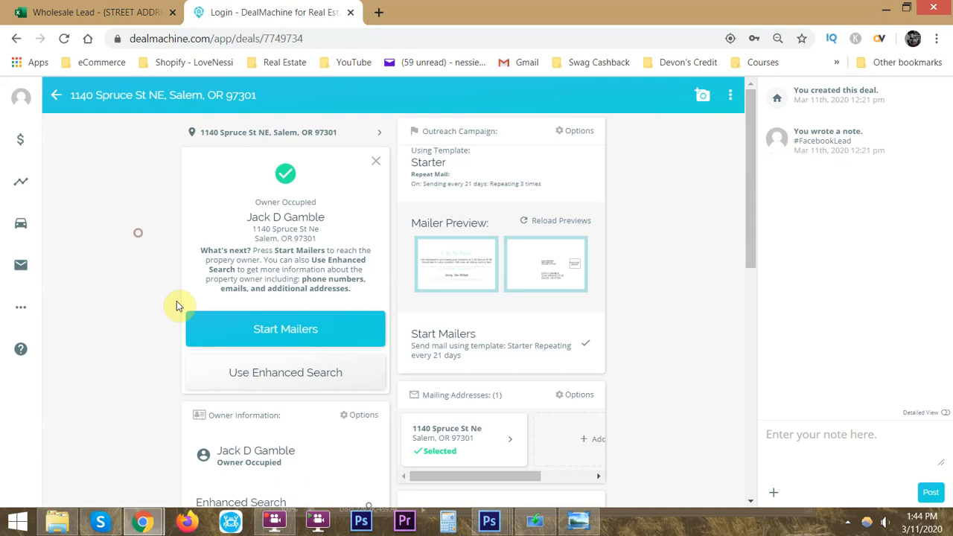
key(alt+Tab)
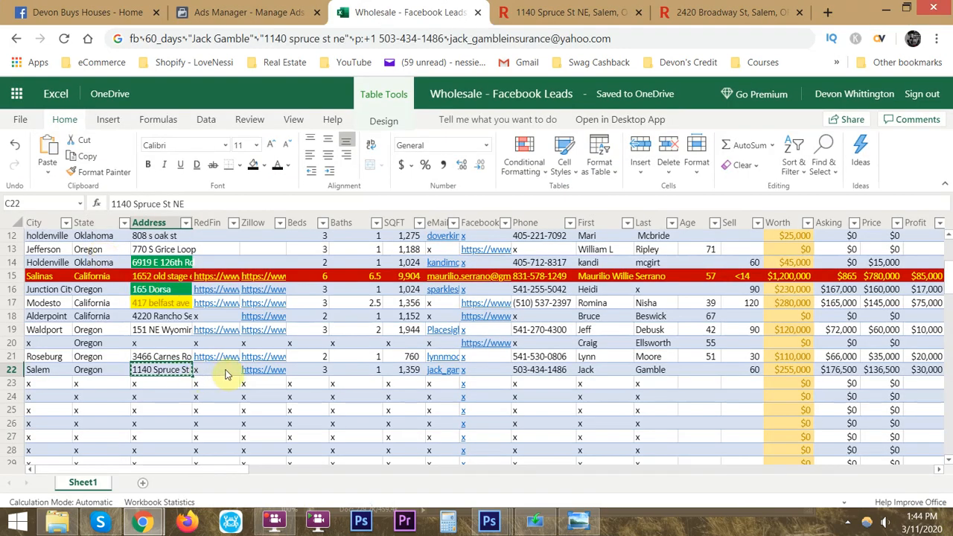
key(alt+Tab)
key(alt+Tab)
key(alt+Tab)
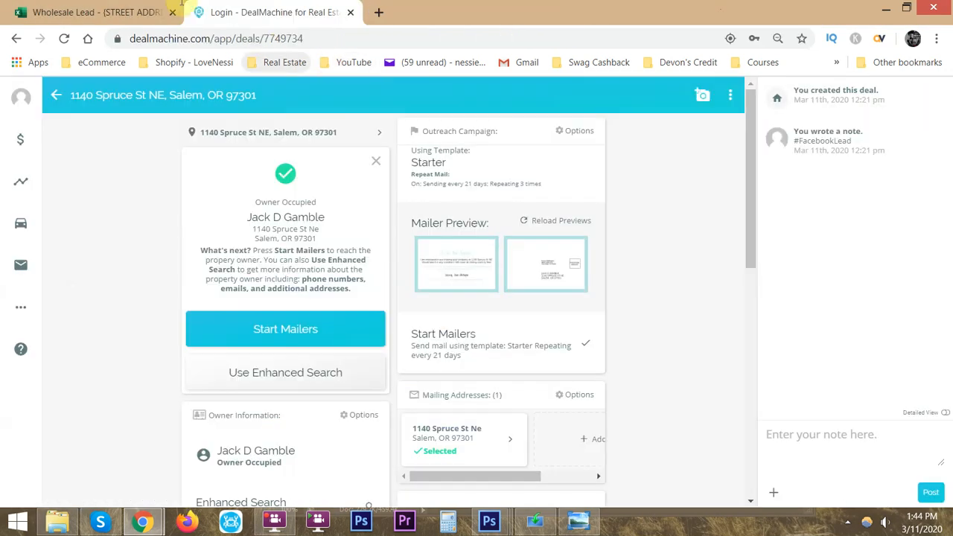
click(136, 14)
key(Tab)
key(alt+Tab)
key(alt+Tab)
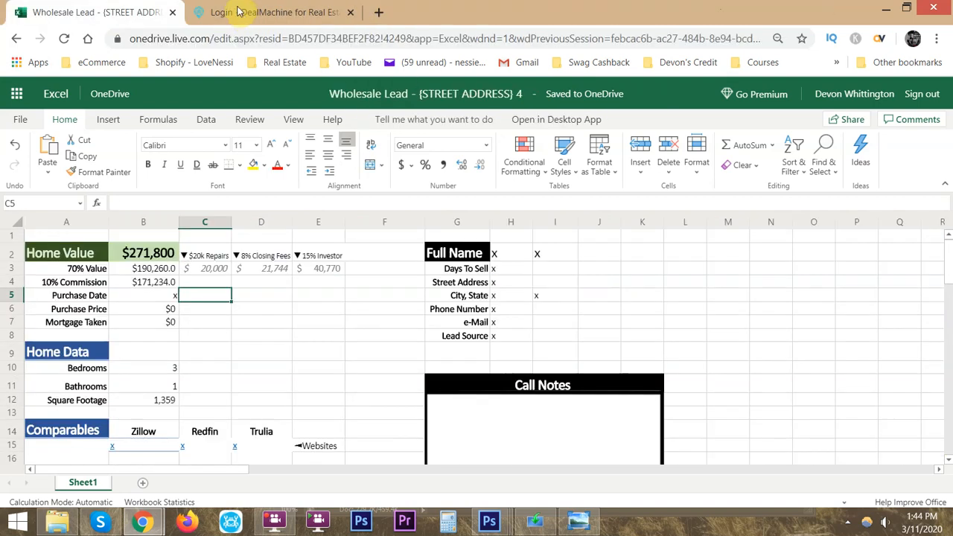
- Expand the property's Sale Information in DealMachine and copy the sale date Nov 26th, 2003 into Purchase Date cell B5 of the lead sheet
click(240, 13)
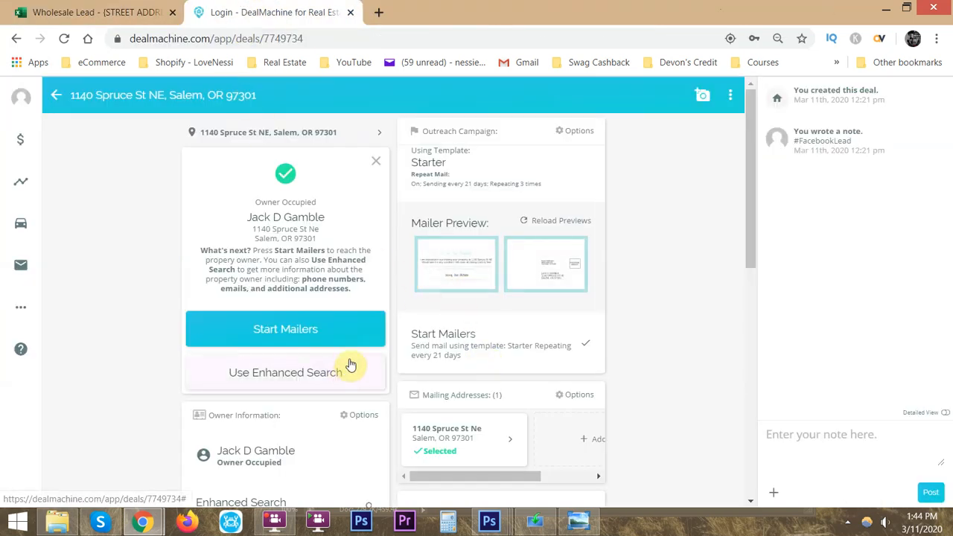
scroll(350, 365, down, 2)
click(480, 332)
click(475, 289)
drag(425, 329, 504, 338)
triple_click(477, 329)
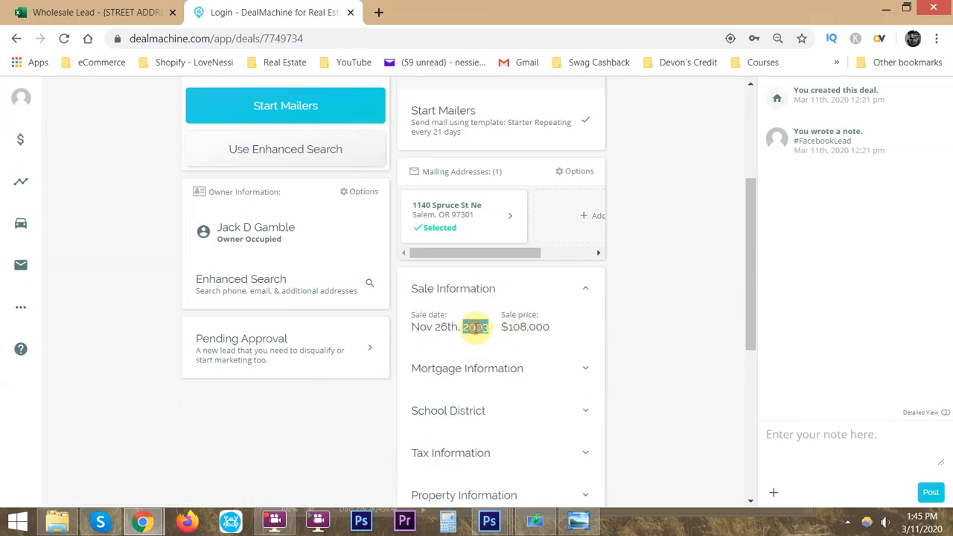
click(305, 38)
key(ctrl+v)
key(ctrl+a)
click(111, 10)
click(165, 296)
key(ctrl+v)
click(223, 61)
- Copy the $108,000 sale price from DealMachine into Purchase Price cell B6 of the lead sheet
click(262, 13)
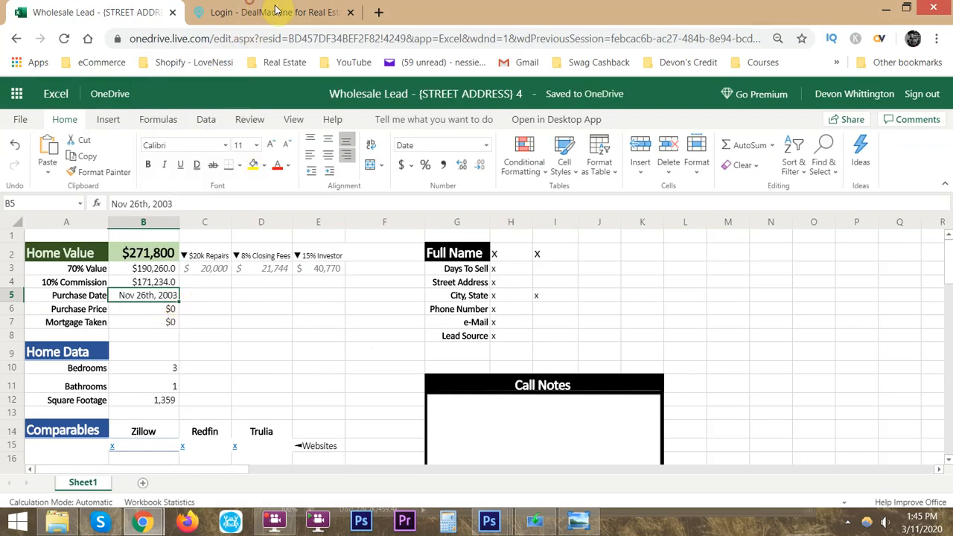
click(264, 12)
double_click(528, 326)
key(ctrl+c)
click(275, 37)
key(ctrl+v)
key(ctrl+a)
click(131, 10)
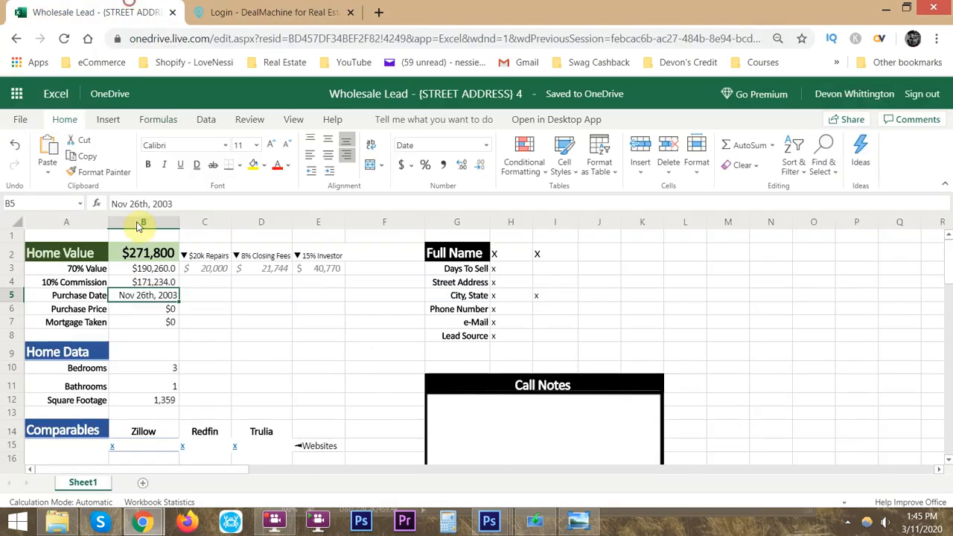
click(153, 308)
key(ctrl+v)
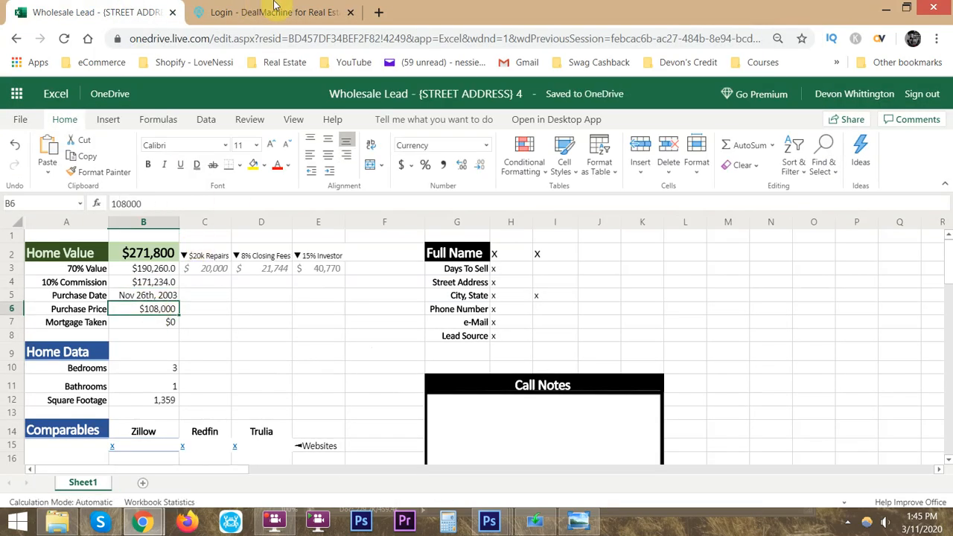
- Expand Mortgage Information in DealMachine and copy the $102,600 mortgage amount into Mortgage Taken cell B7 of the lead sheet
click(272, 7)
click(477, 364)
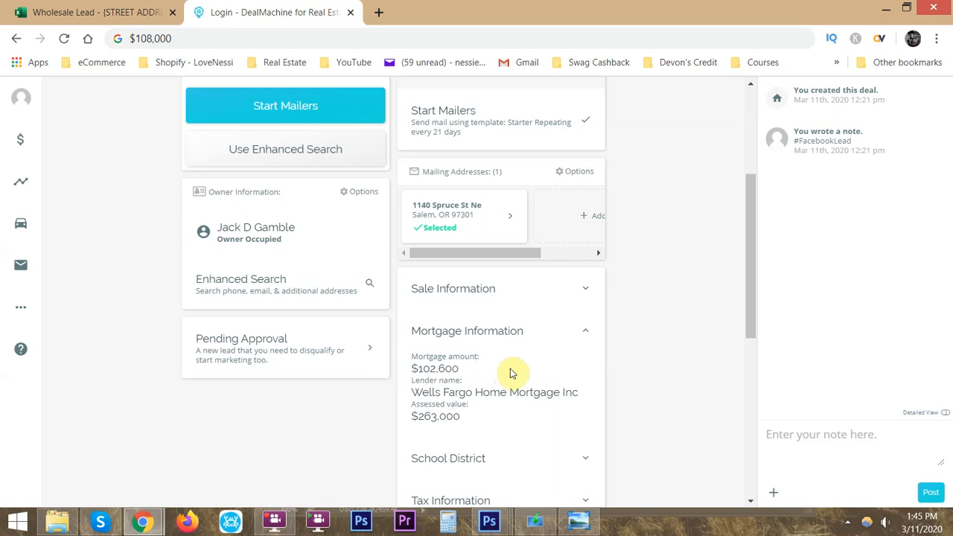
triple_click(430, 369)
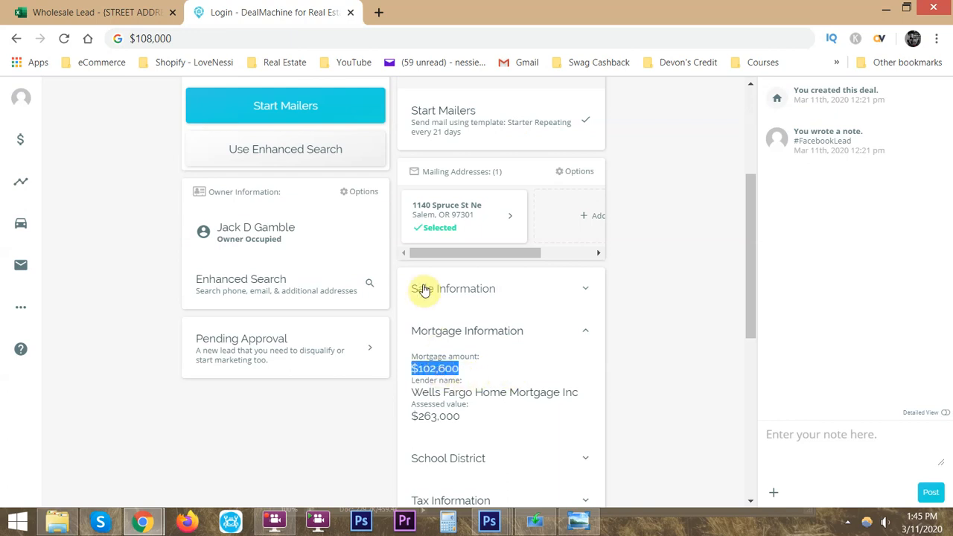
click(287, 38)
key(ctrl+v)
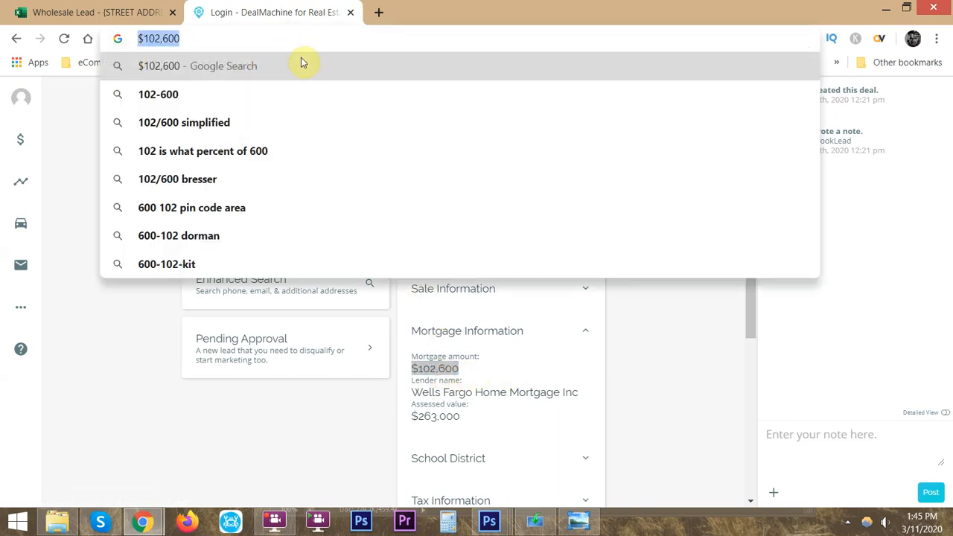
click(123, 12)
click(162, 322)
key(ctrl+v)
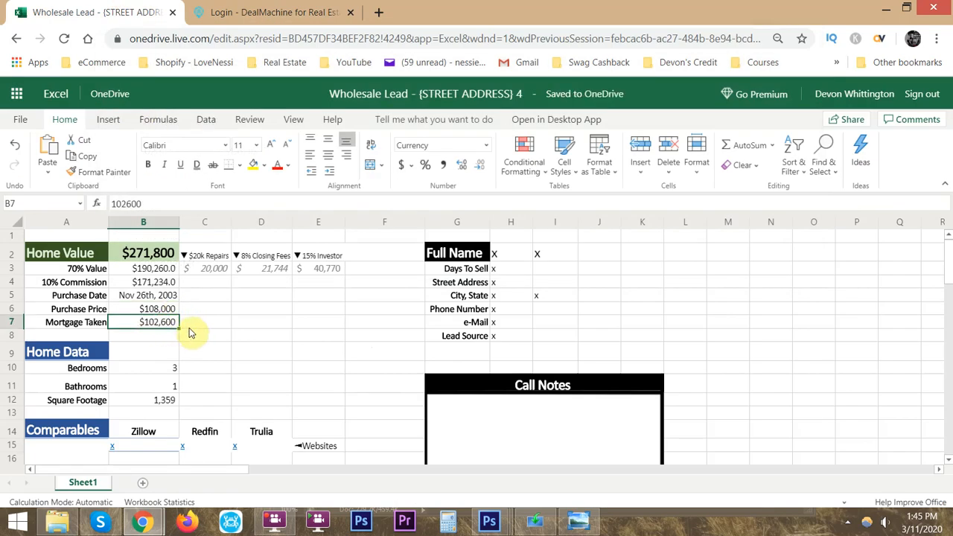
- Open Calculator and divide the 102600 mortgage by 30 years, dividing that result by 12 months
click(239, 323)
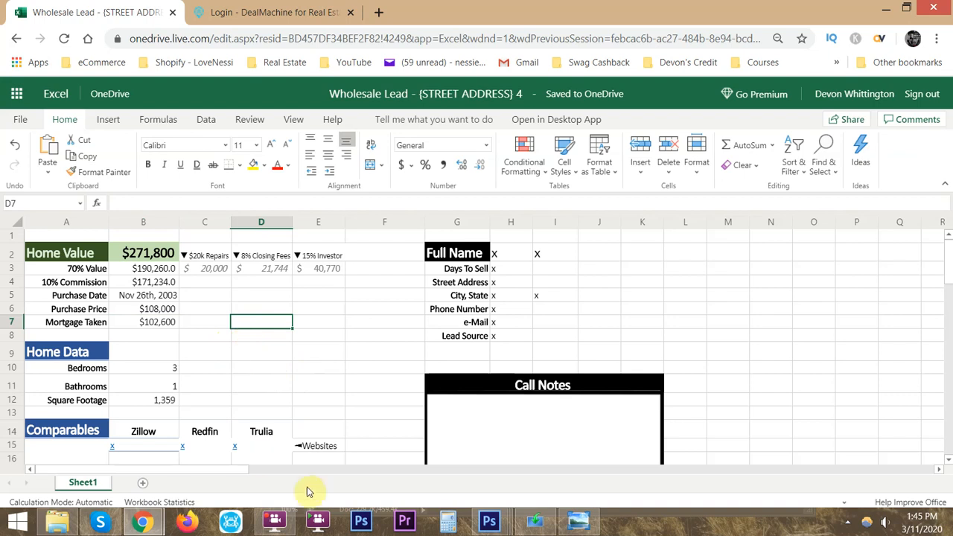
click(447, 522)
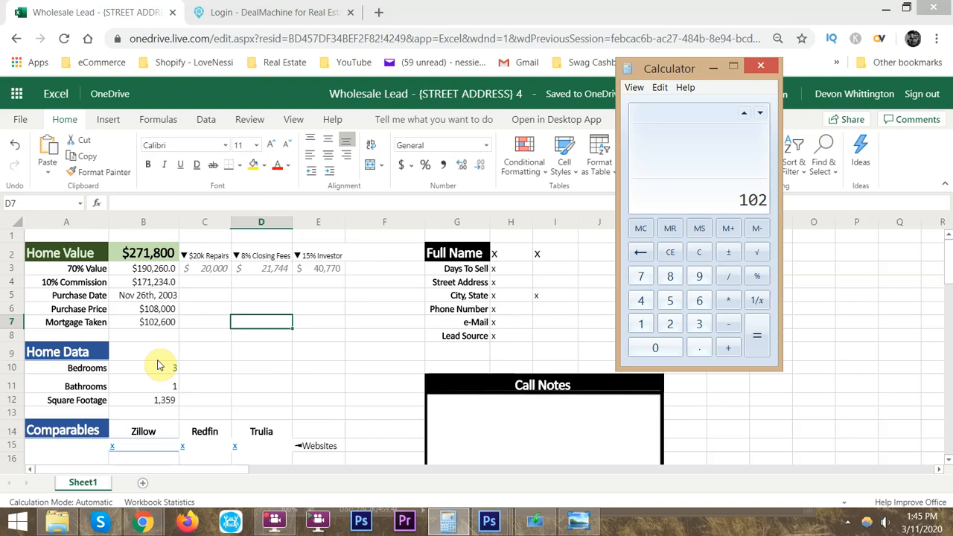
text(600 / )
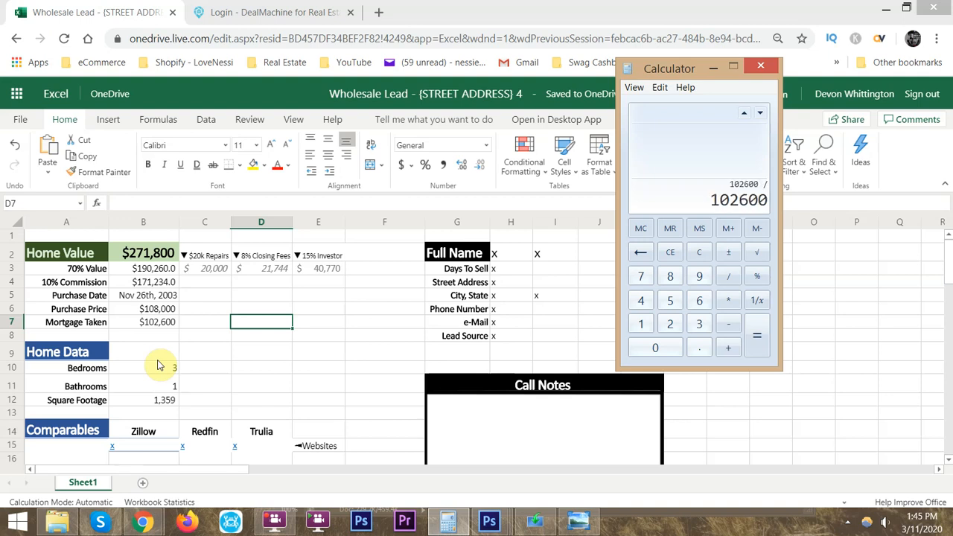
text(30)
key(Return)
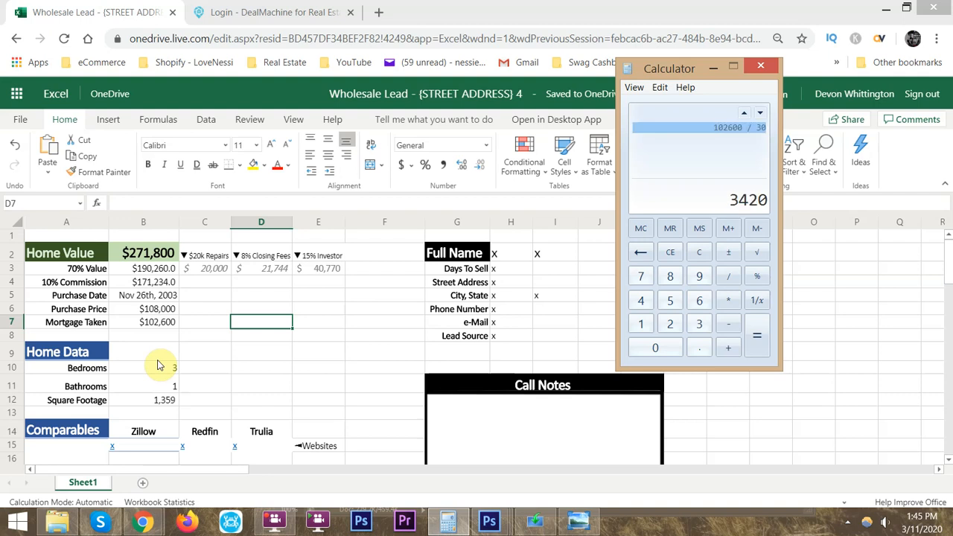
text(12)
key(Return)
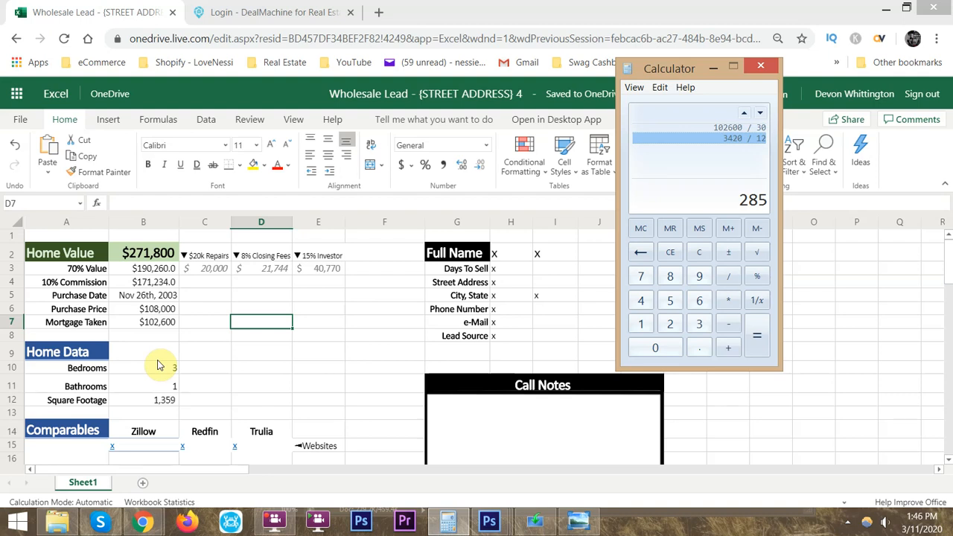
- Multiply the monthly payment by 12 and the yearly result by 17 years in Calculator, and close it
key(Return)
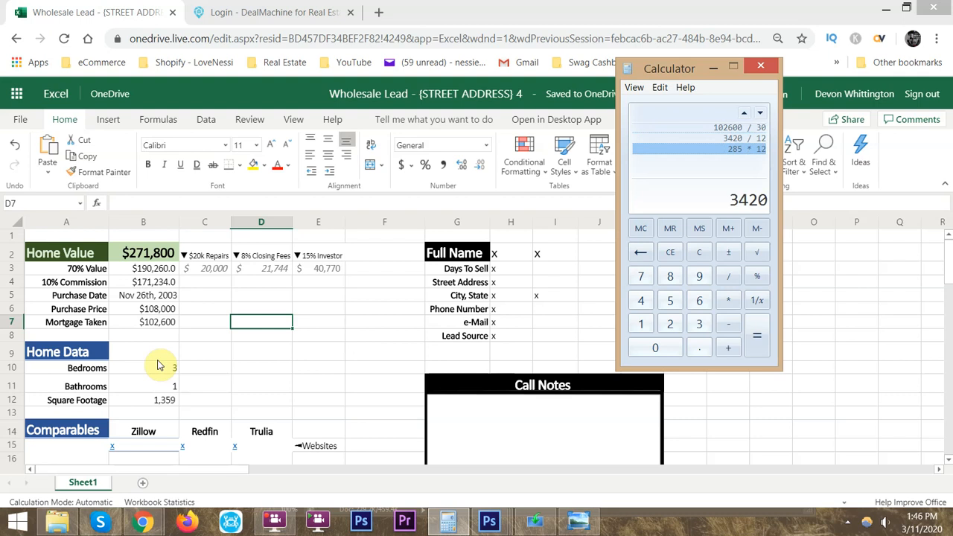
text(17)
key(Return)
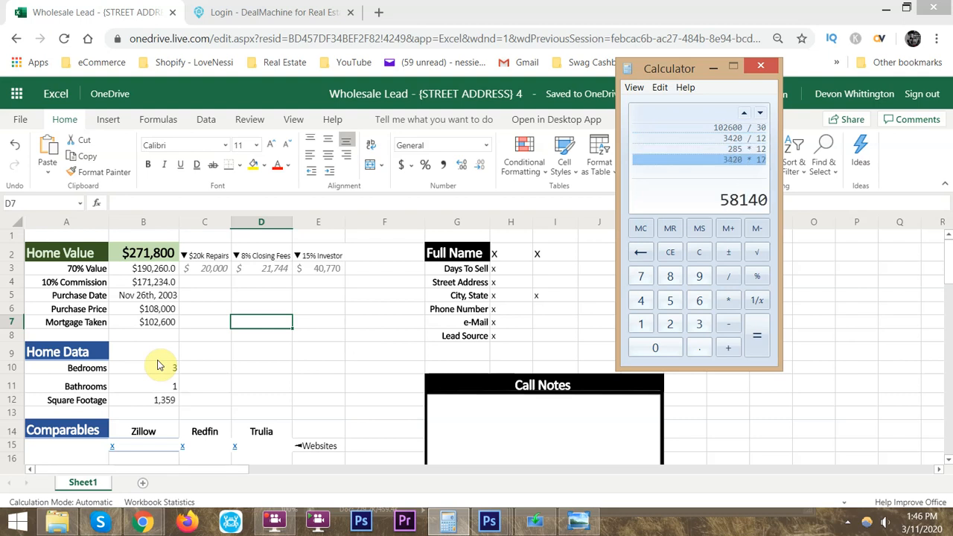
click(762, 69)
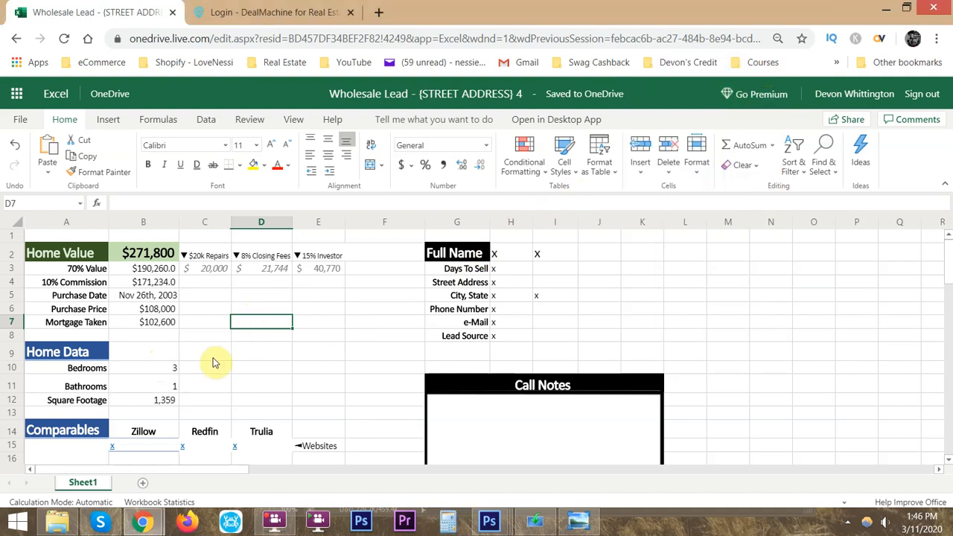
- Enter the label Mortgage Payoff in cell D6 of the lead sheet and make it bold
click(260, 308)
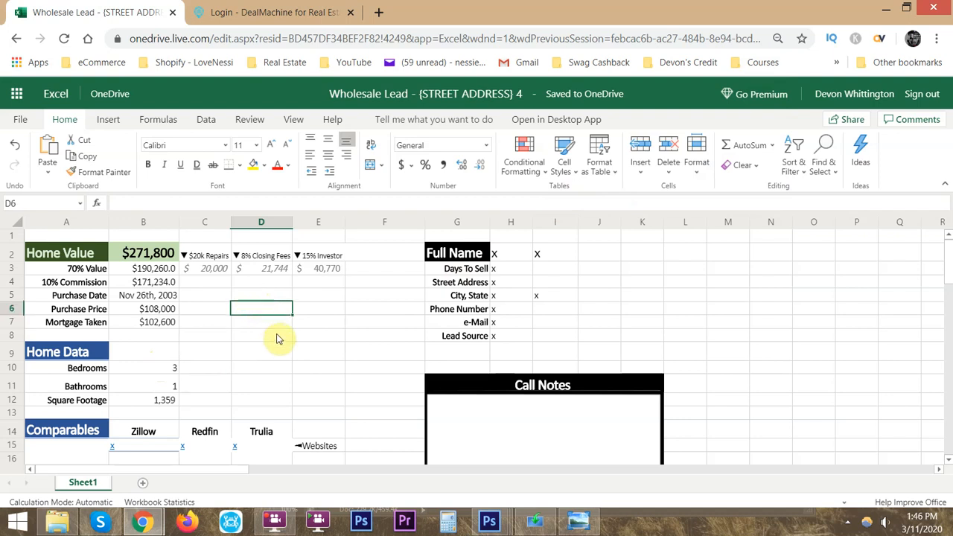
text(Mortgage Payoff)
key(Return)
key(Up)
key(ctrl+b)
- Enter $58,000 as the mortgage payoff in cell D7 and right-align it
click(256, 317)
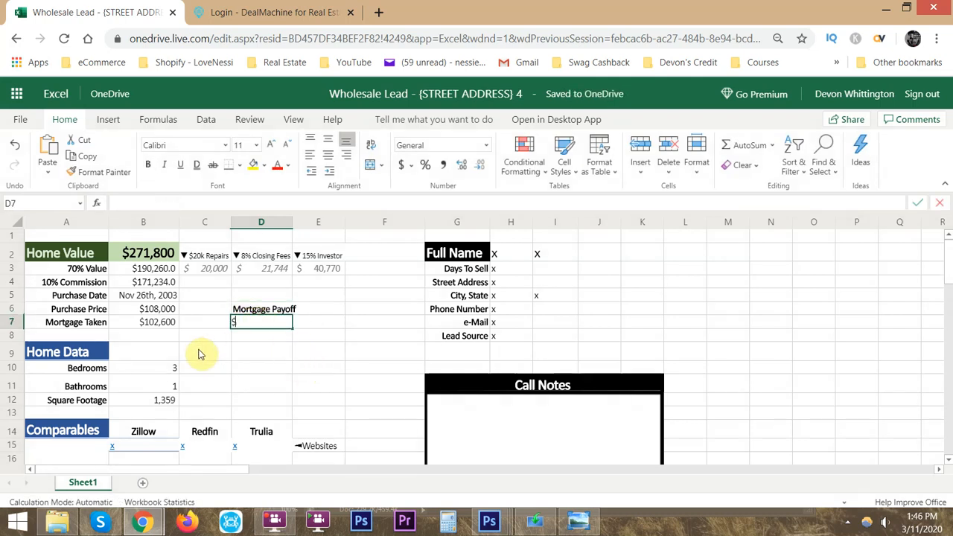
text($58,000)
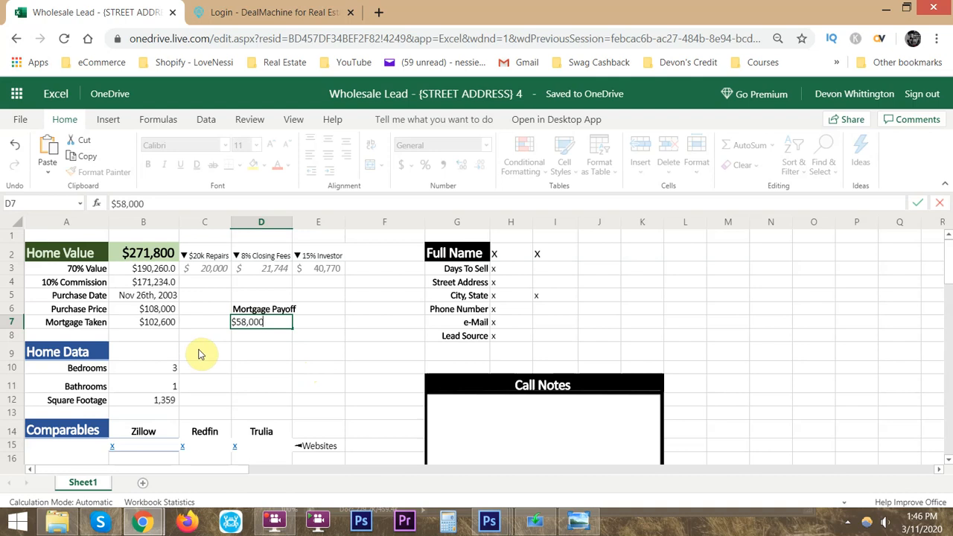
key(Return)
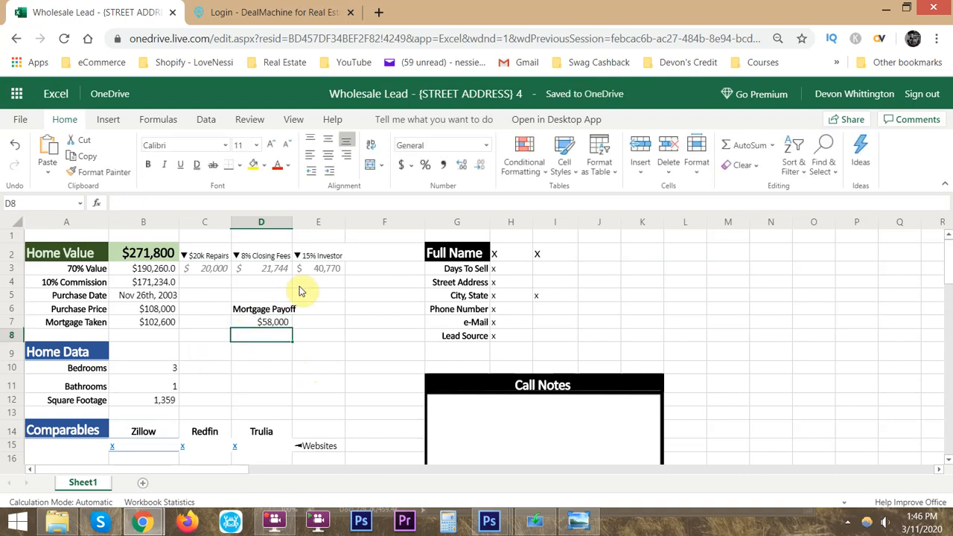
click(283, 325)
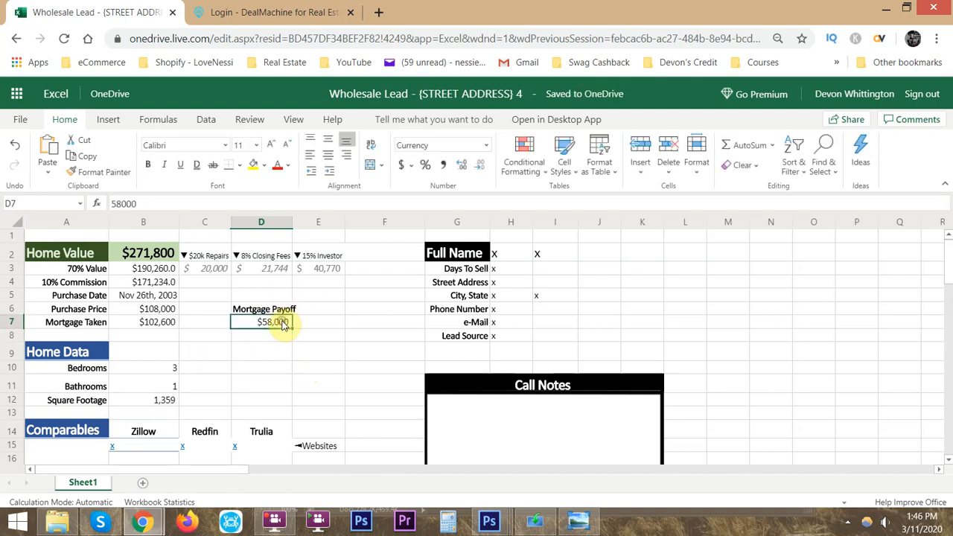
click(349, 157)
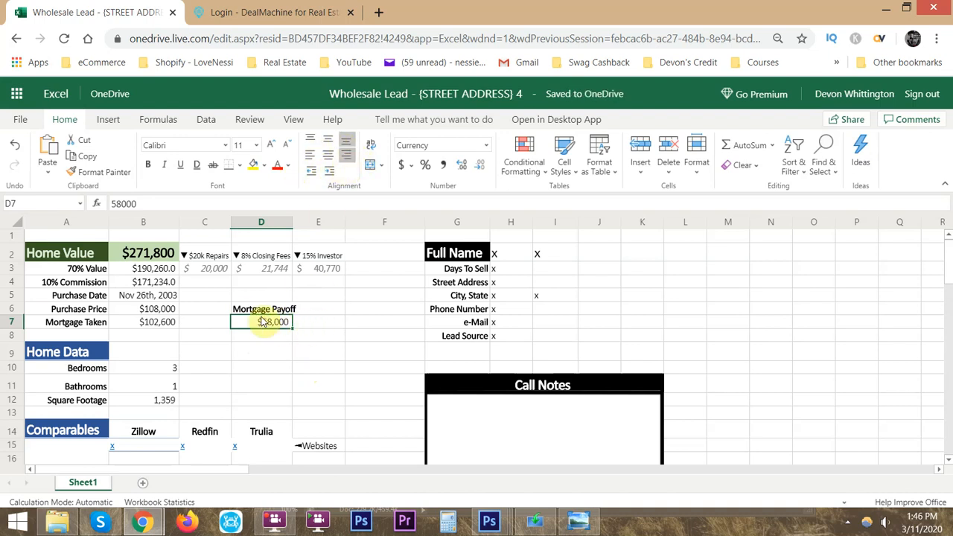
click(312, 323)
click(262, 323)
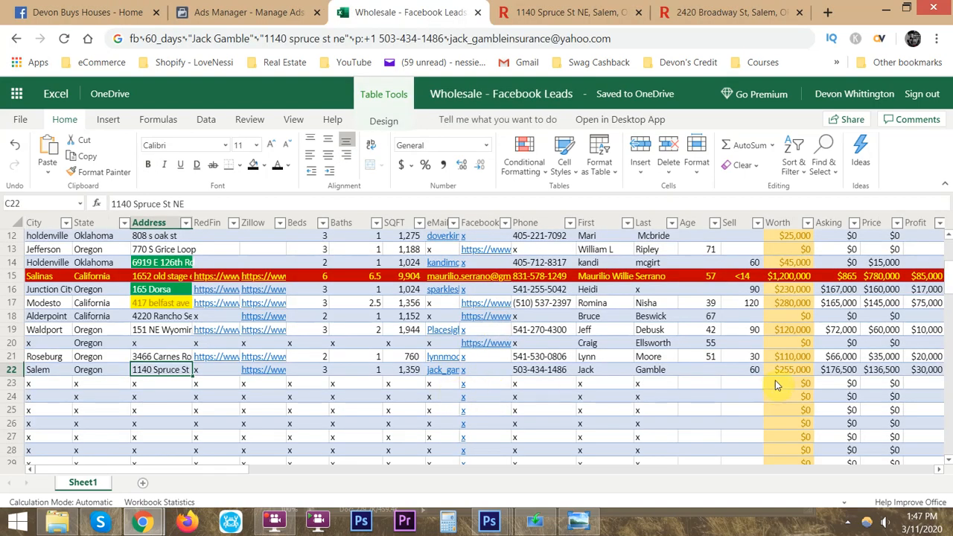
- Copy the Salem lead's first and last name from row 22 of the Facebook Leads workbook into the lead sheet's Full Name cells H2:I2
drag(661, 371, 612, 369)
key(ctrl+c)
key(alt+Tab)
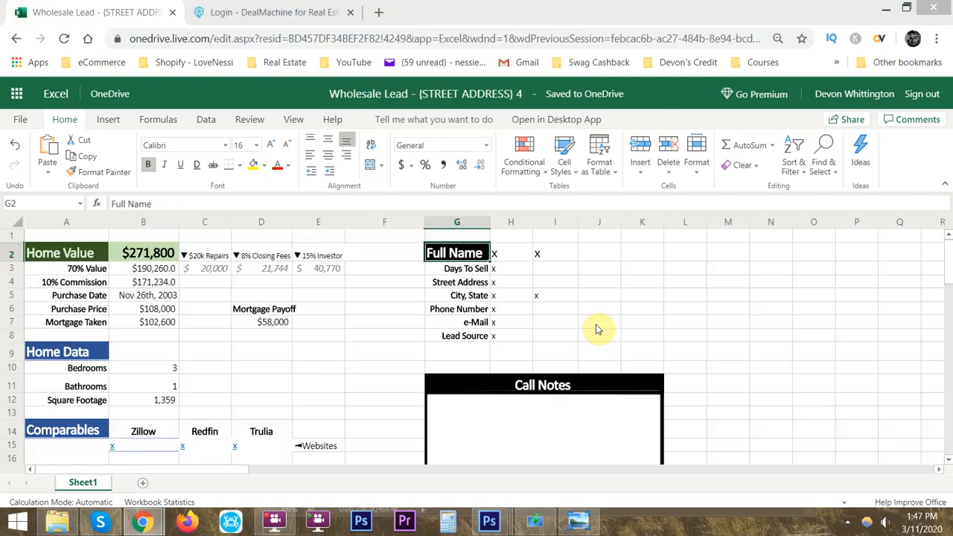
click(521, 254)
key(ctrl+v)
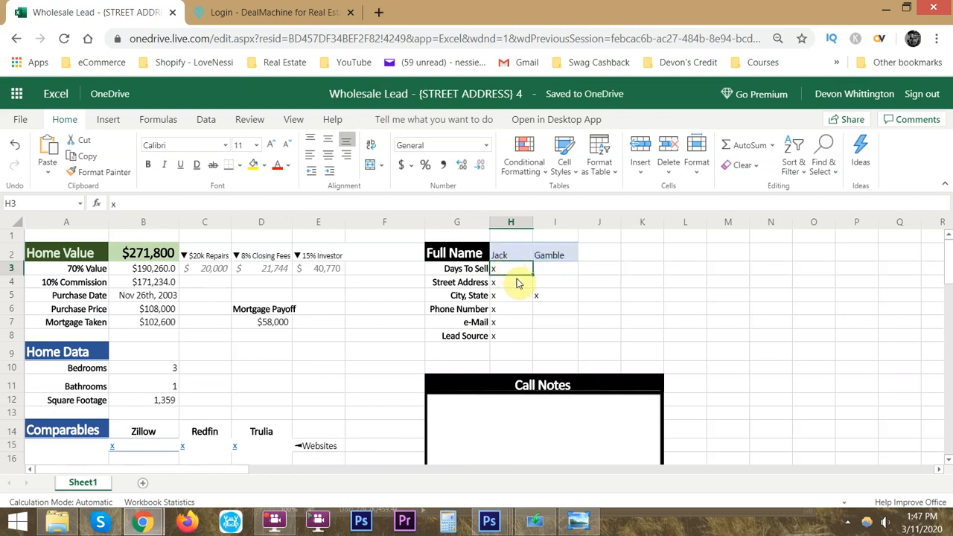
- Check the Salem lead's selling timeframe in the Facebook Leads workbook and enter 60 for Days To Sell in H3 of the lead sheet
key(alt+Tab)
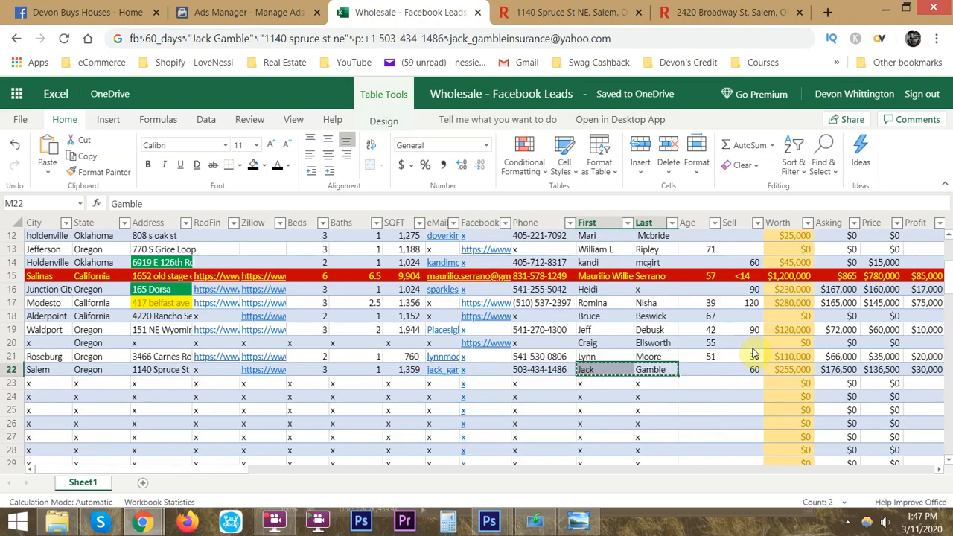
key(alt+Tab)
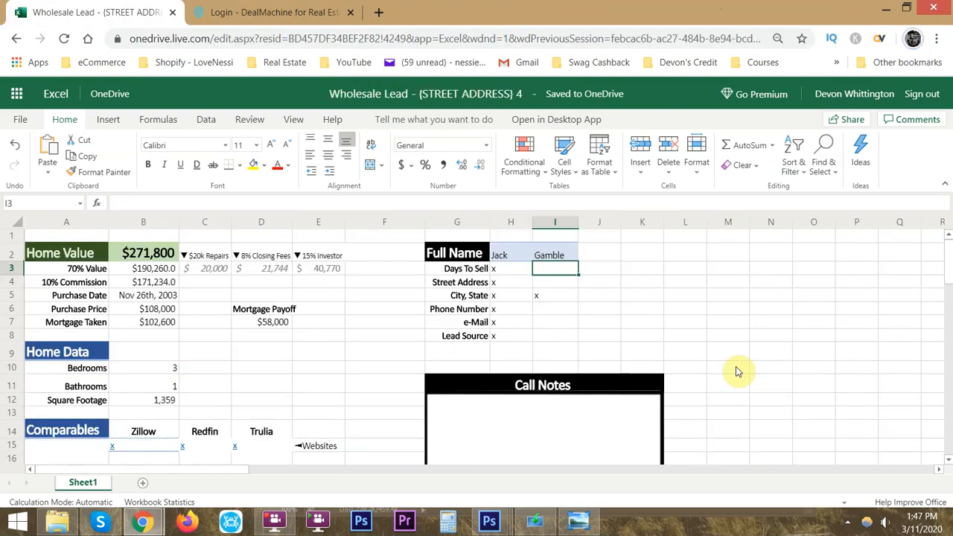
key(Left)
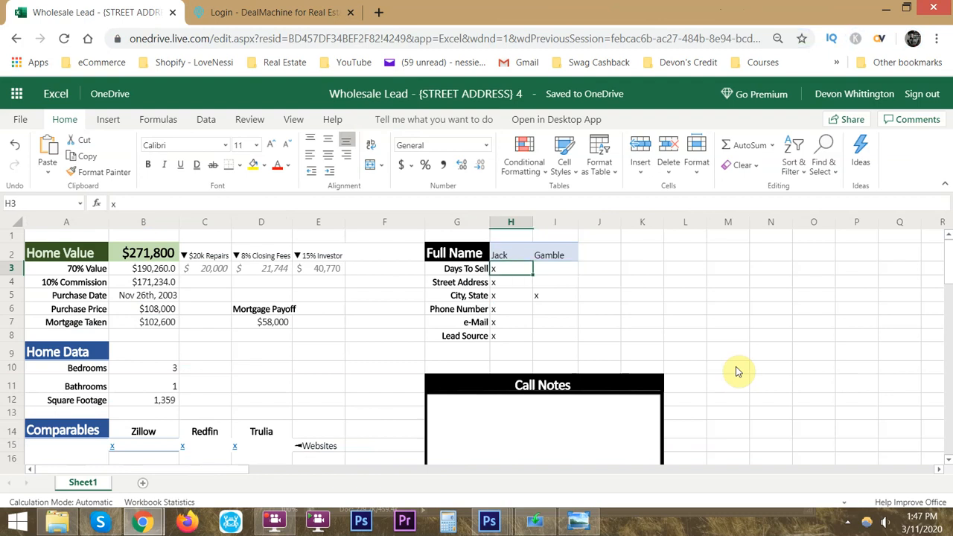
text(60)
key(Return)
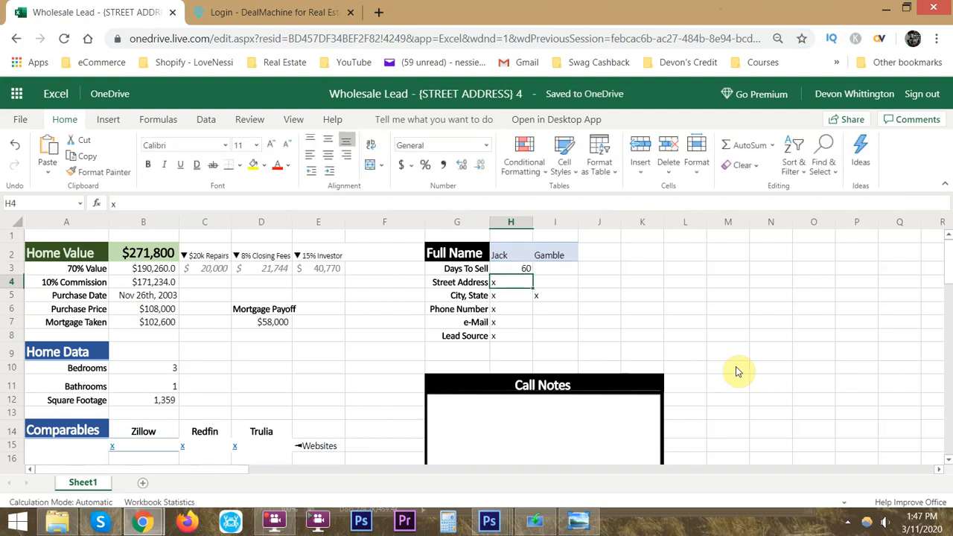
- Copy the Salem lead's street address from row 22 into Street Address cell H4 of the lead sheet and return to the Facebook Leads workbook
key(alt+Tab)
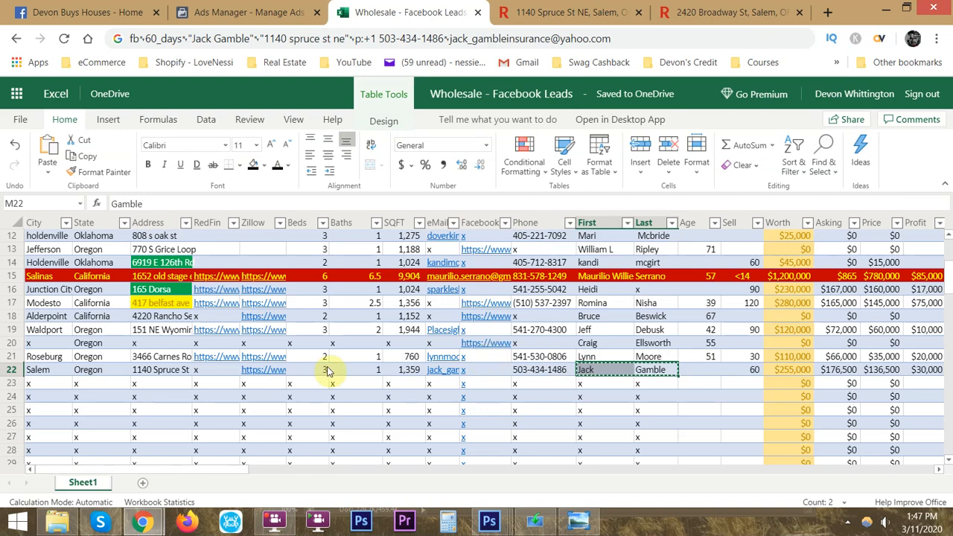
click(162, 368)
key(alt+Tab)
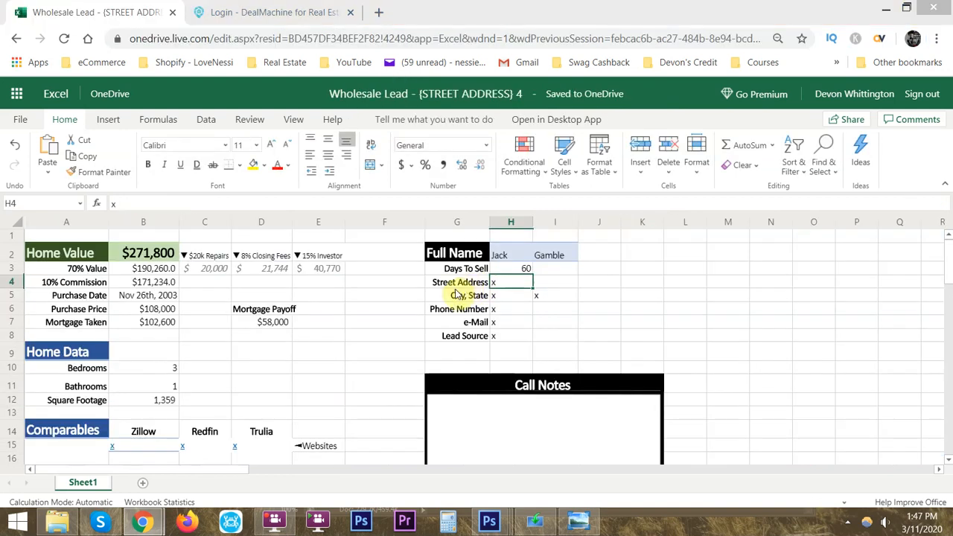
key(alt+Tab)
text(c)
key(Escape)
key(ctrl+c)
key(alt+Tab)
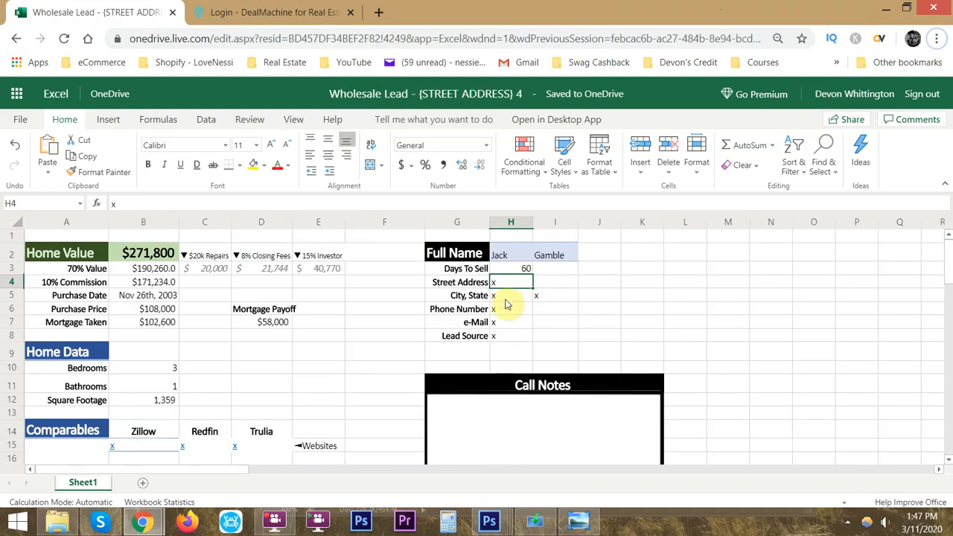
click(510, 282)
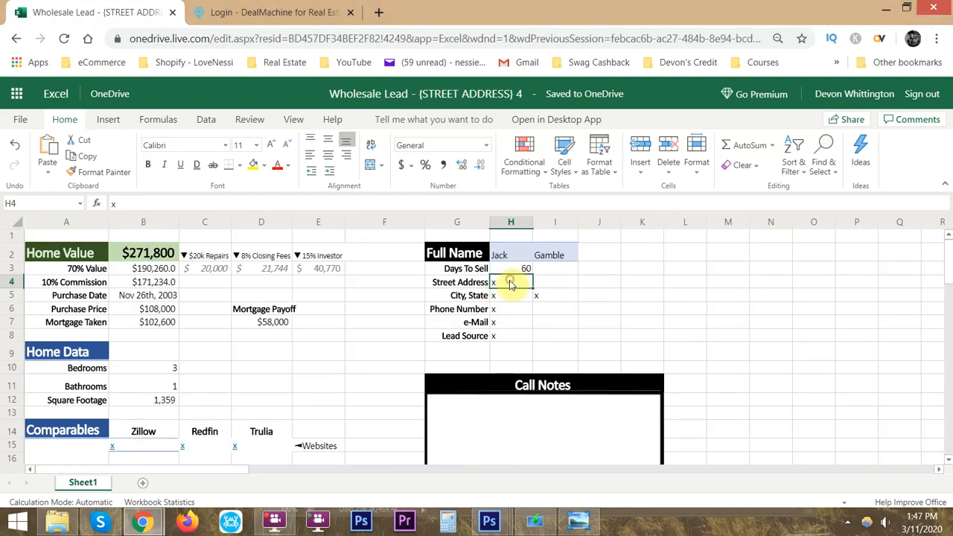
key(ctrl+v)
key(alt+Tab)
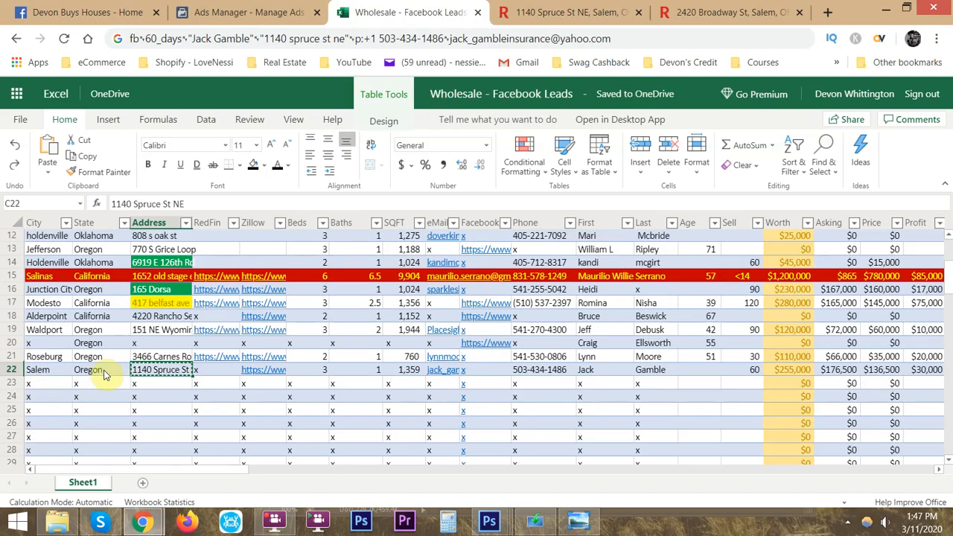
- Copy the Salem lead's city and state from row 22 of the Facebook Leads workbook into the lead sheet's City, State cells H5:I5
drag(106, 373, 37, 369)
key(ctrl+c)
key(alt+Tab)
click(513, 295)
key(ctrl+v)
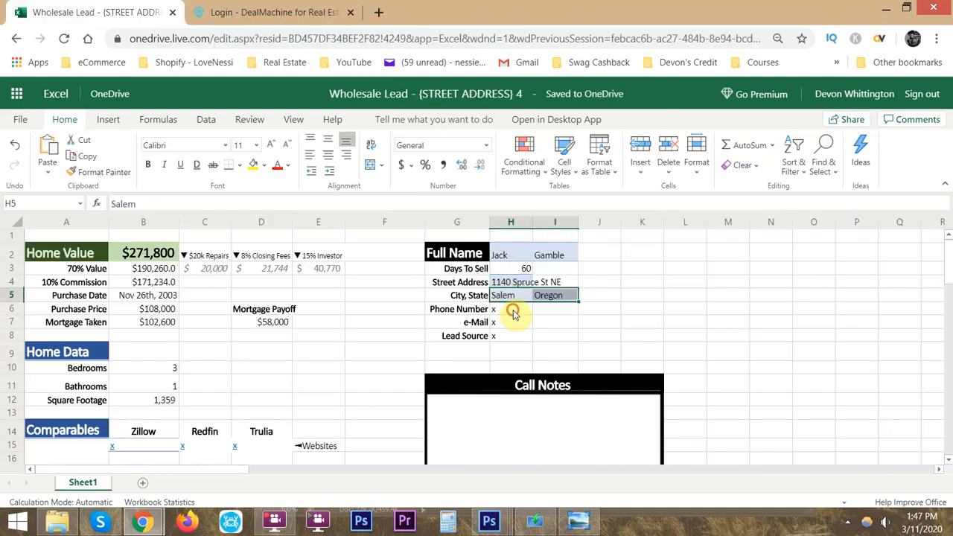
- Copy the Salem lead's phone number from row 22 of the Facebook Leads workbook into Phone Number cell H6 of the lead sheet
key(alt+Tab)
click(560, 372)
key(ctrl+c)
key(alt+Tab)
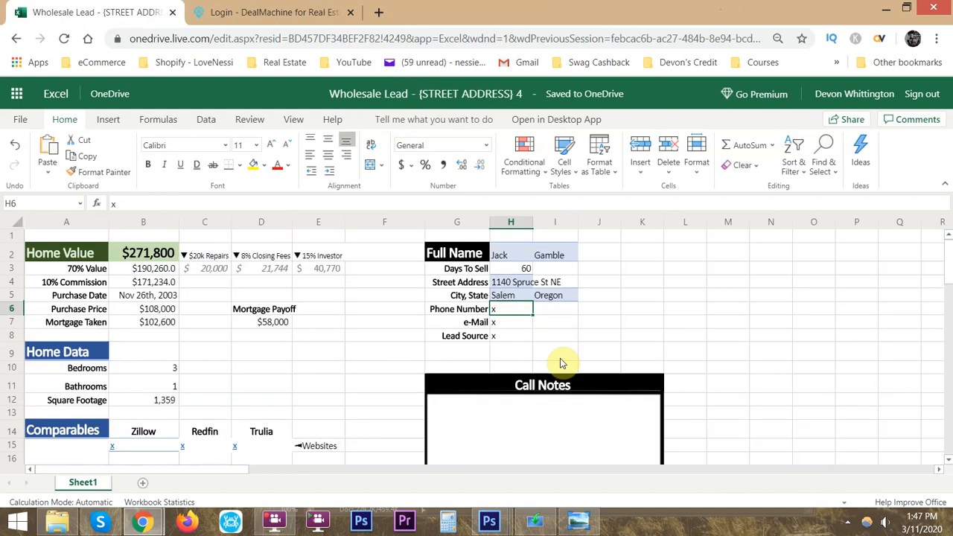
click(501, 322)
click(501, 309)
key(ctrl+v)
- Copy the Salem lead's e-mail address from row 22 of the Facebook Leads workbook into e-Mail cell H7 of the lead sheet
click(504, 323)
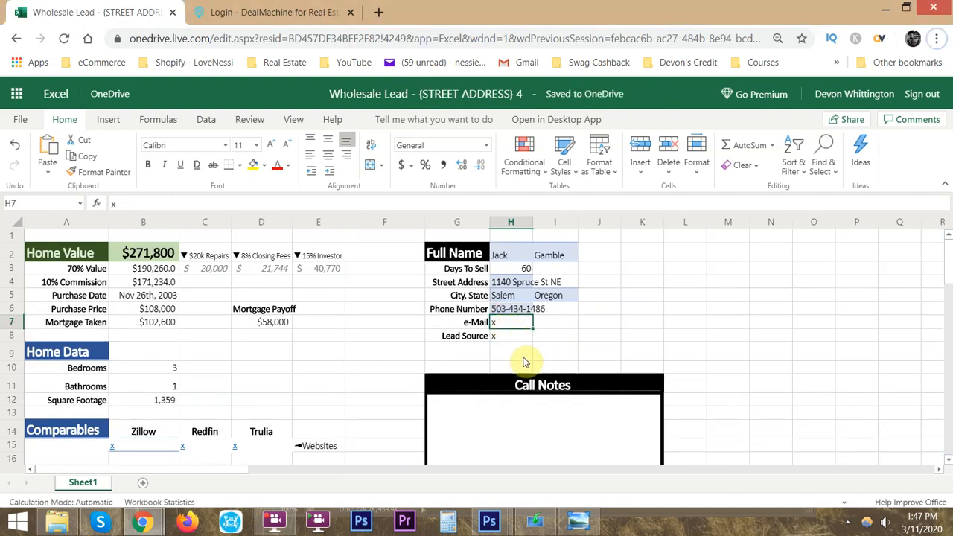
key(alt+Tab)
key(Left)
key(Left)
key(ctrl+c)
key(alt+Tab)
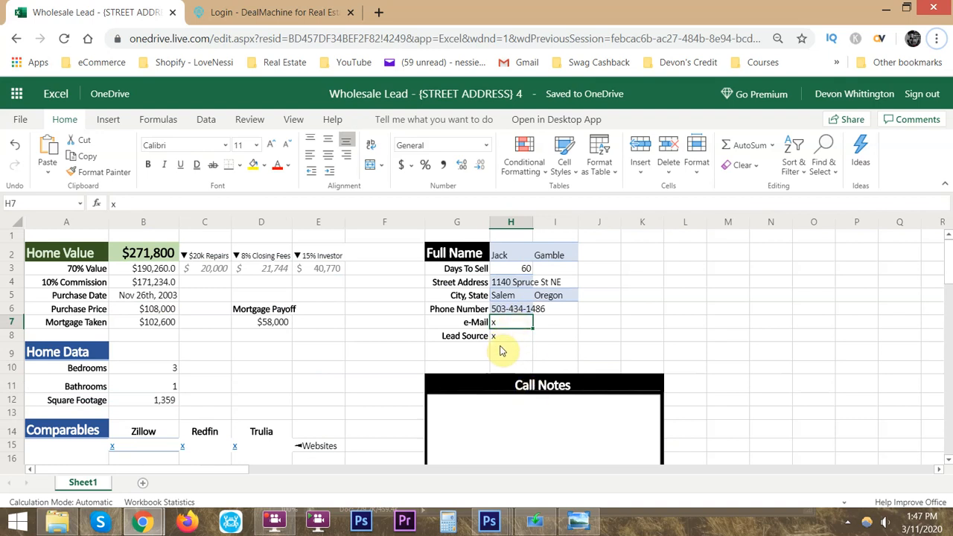
key(alt+Tab)
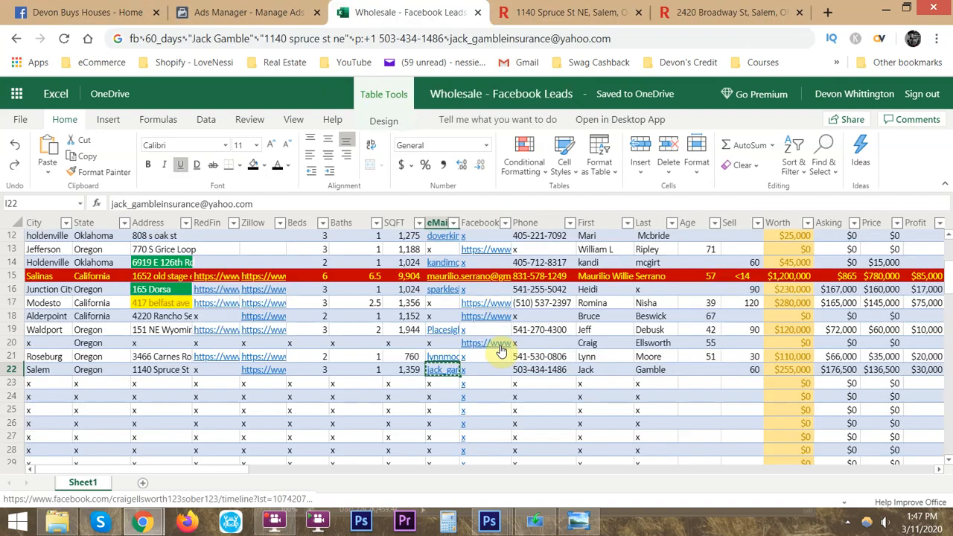
key(alt+Tab)
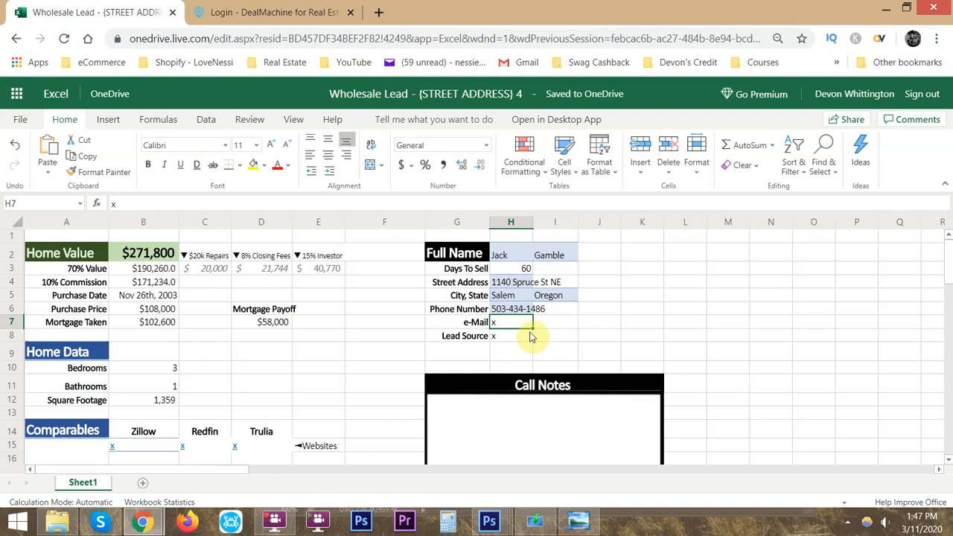
key(ctrl+v)
- Enter "Facebook Lead Form" as the Lead Source in cell H8
click(517, 338)
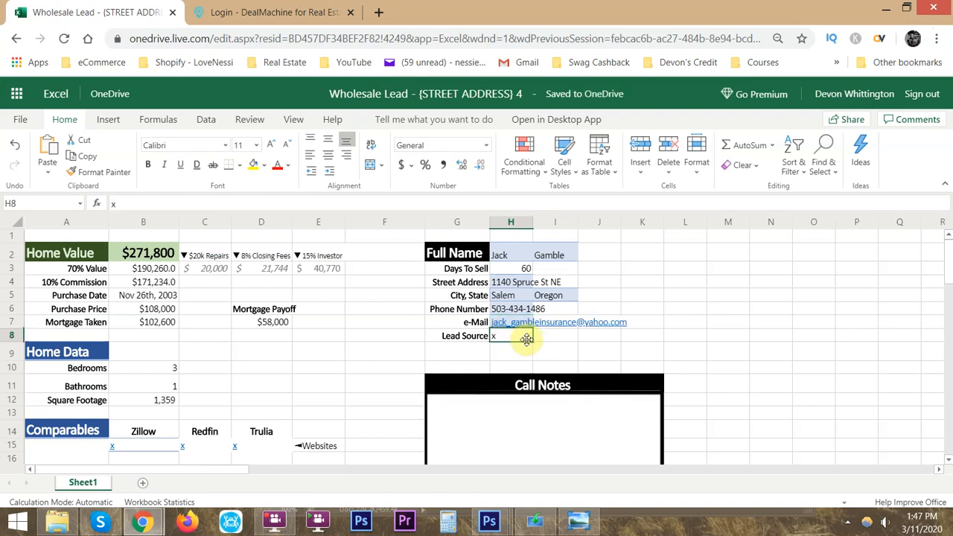
text(F)
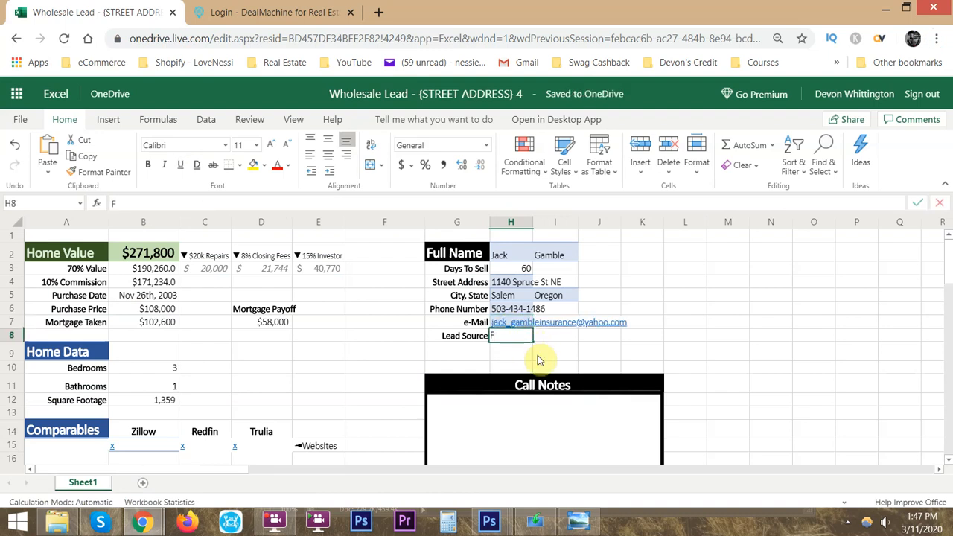
text(acebook Lead)
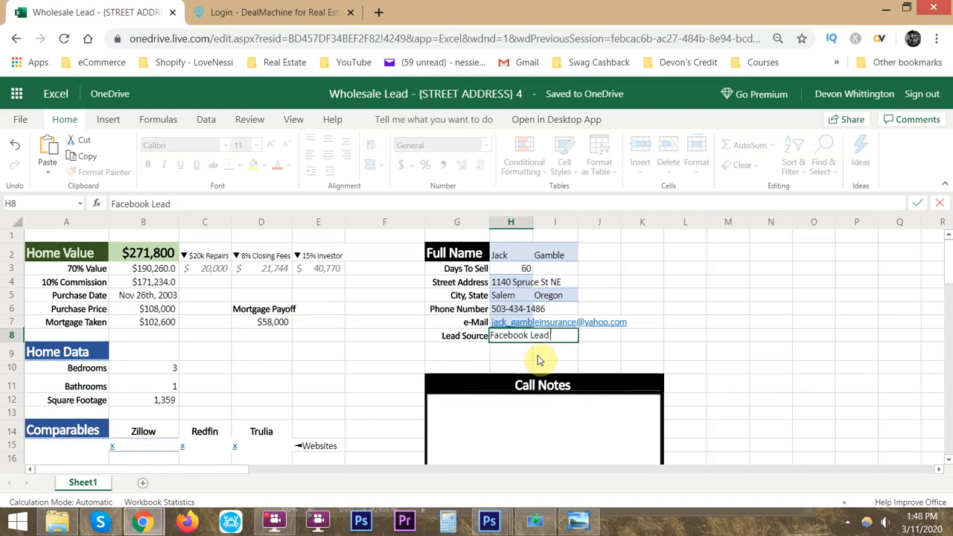
text( Form)
key(Return)
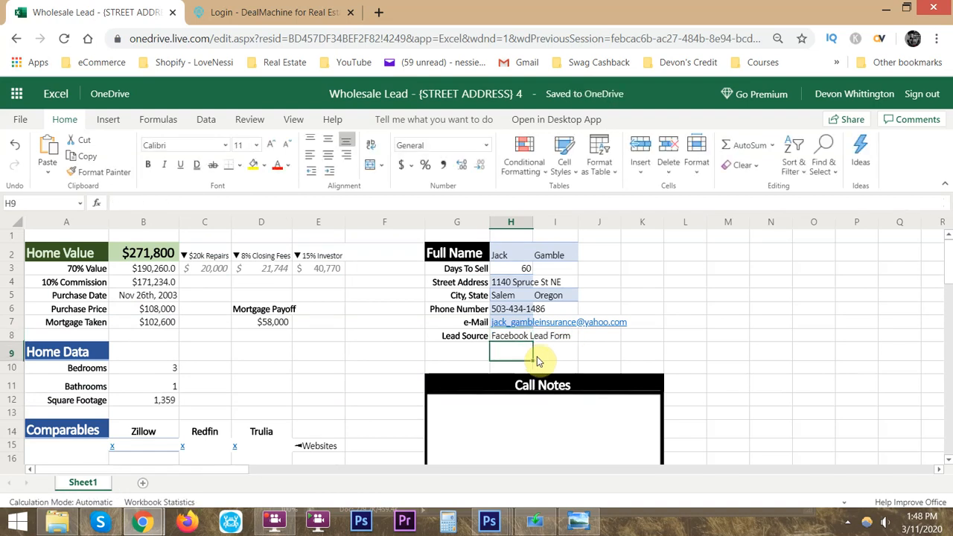
- Check the Salem lead's remaining columns in the Facebook Leads workbook and review the filled-in lead sheet down to its comparables
key(alt+Tab)
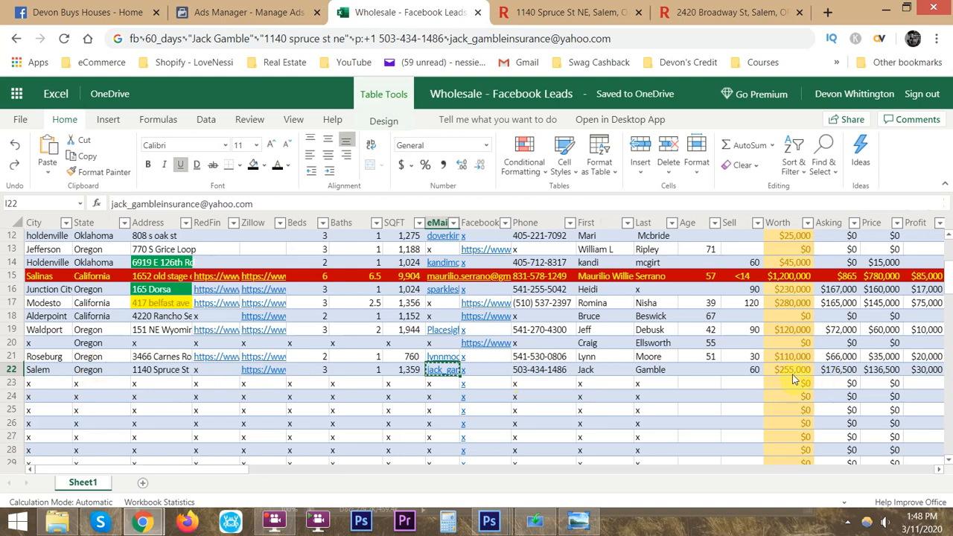
drag(221, 475, 133, 470)
key(alt+Tab)
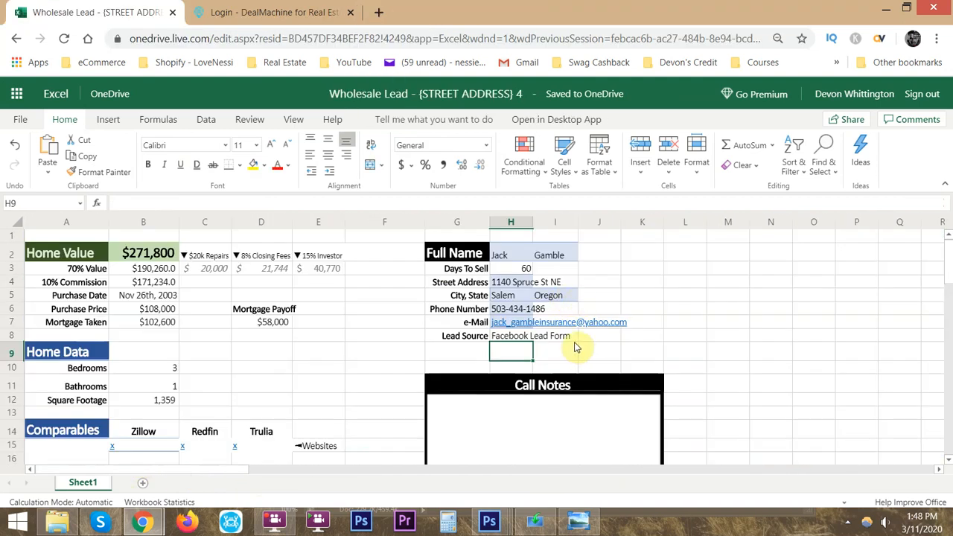
scroll(393, 292, down, 3)
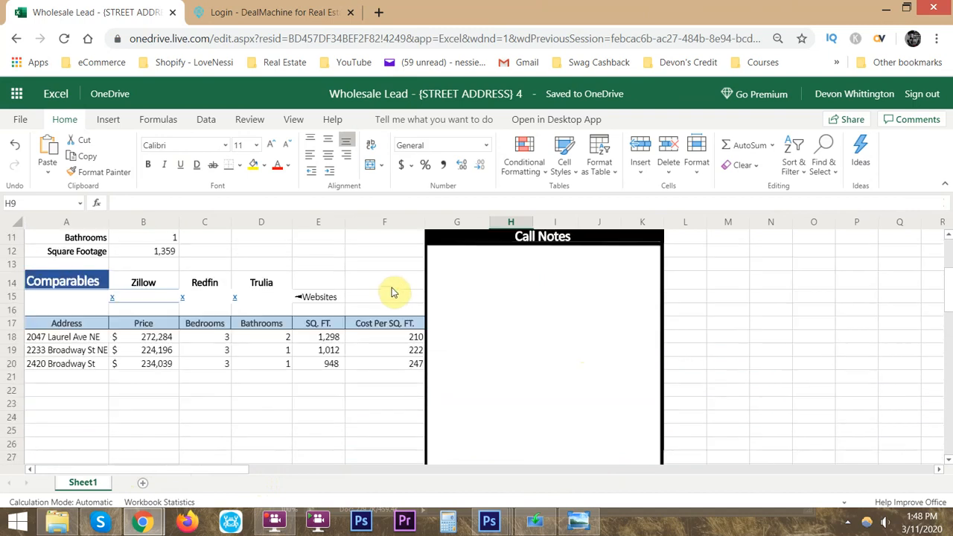
scroll(396, 288, up, 2)
scroll(397, 288, down, 2)
scroll(397, 287, up, 2)
- Switch to Windows Photo Viewer and examine the photo of the printed lead sheet up close
click(594, 514)
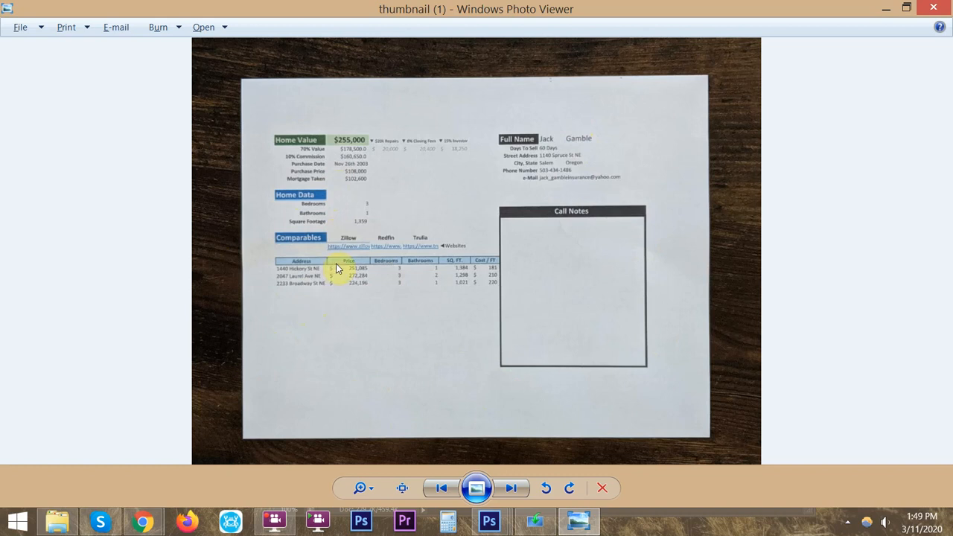
scroll(381, 281, up, 4)
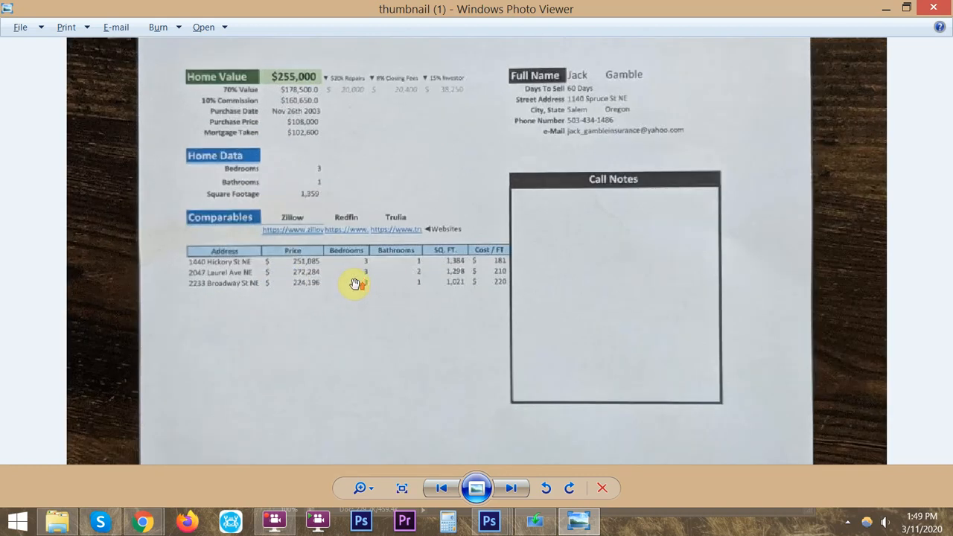
scroll(355, 285, down, 2)
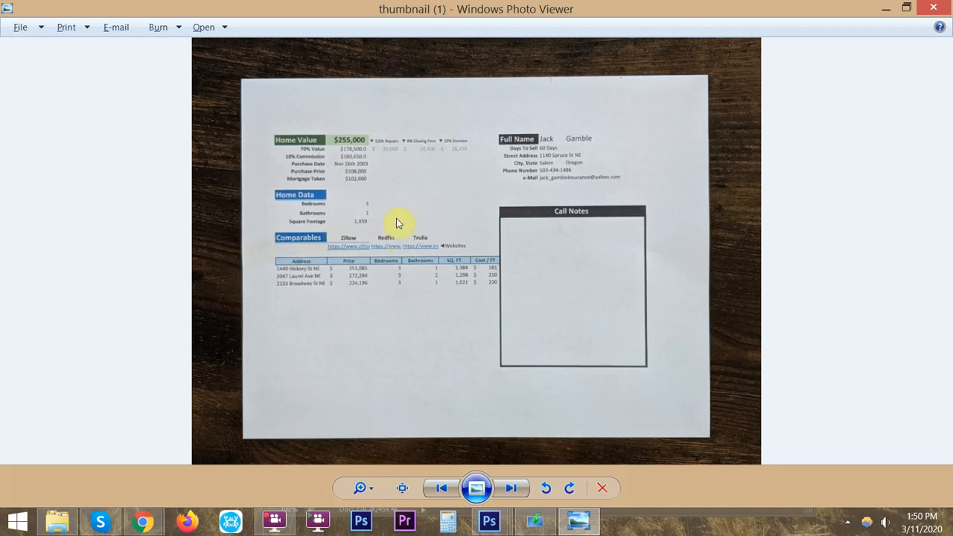
- Switch back to the lead sheet in Excel and select its whole area from A1 through column L, past the call notes
mouse_move(143, 521)
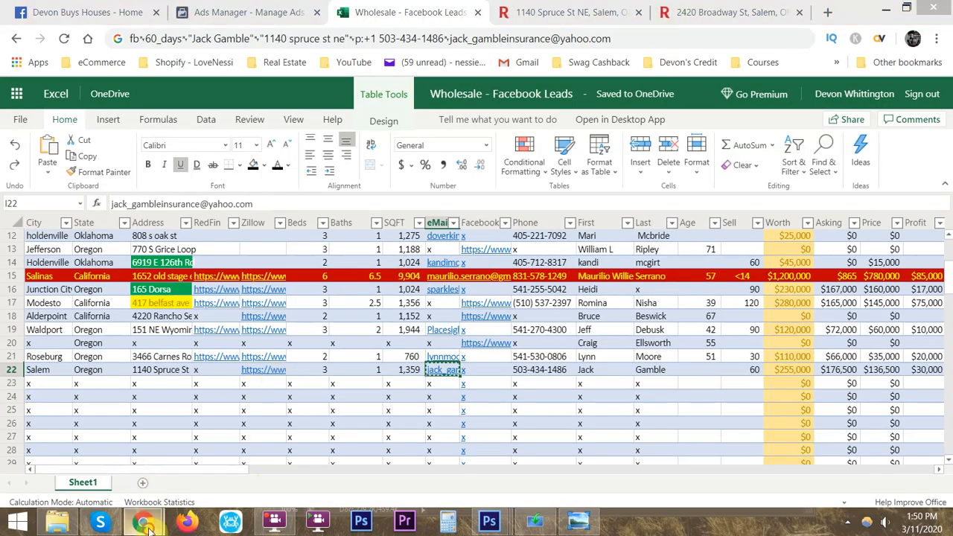
click(253, 462)
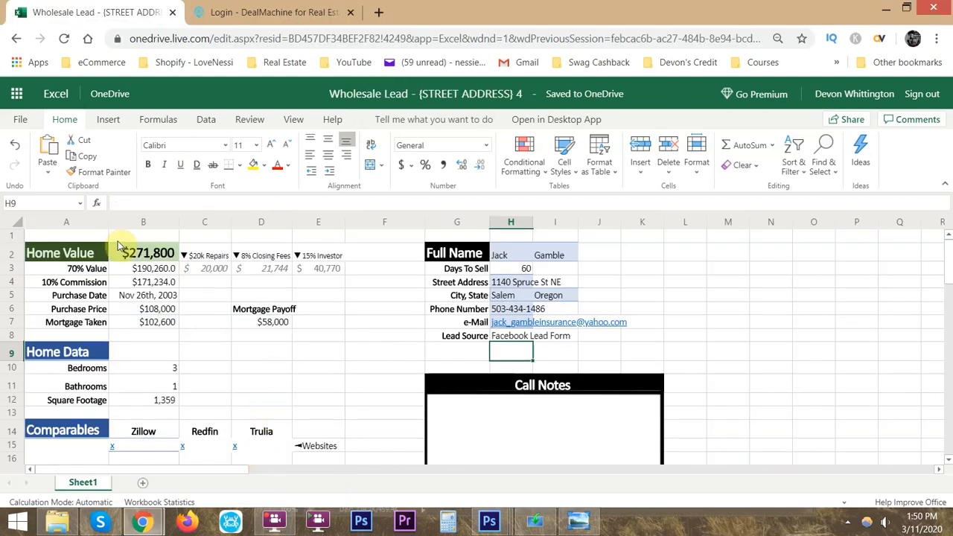
click(87, 235)
scroll(648, 283, down, 7)
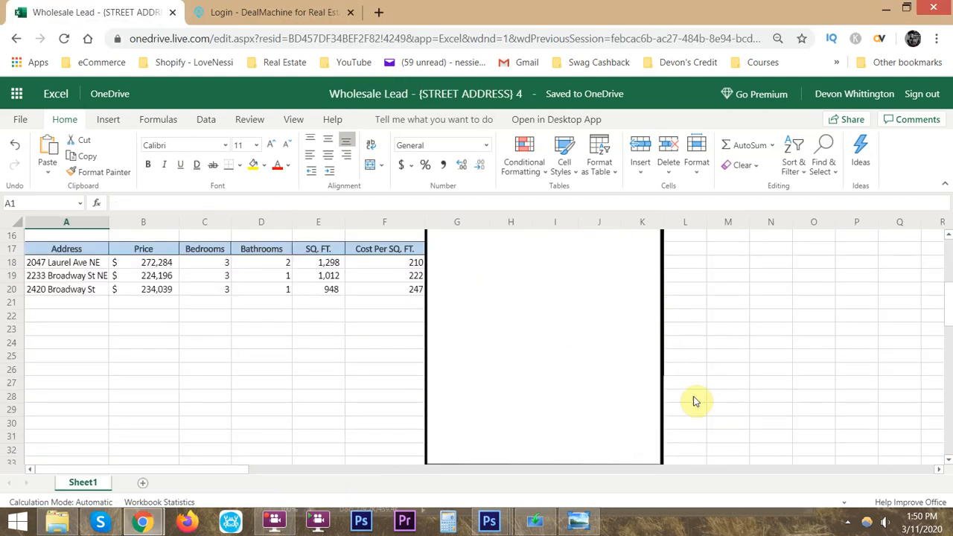
shift+click(689, 410)
scroll(643, 372, up, 7)
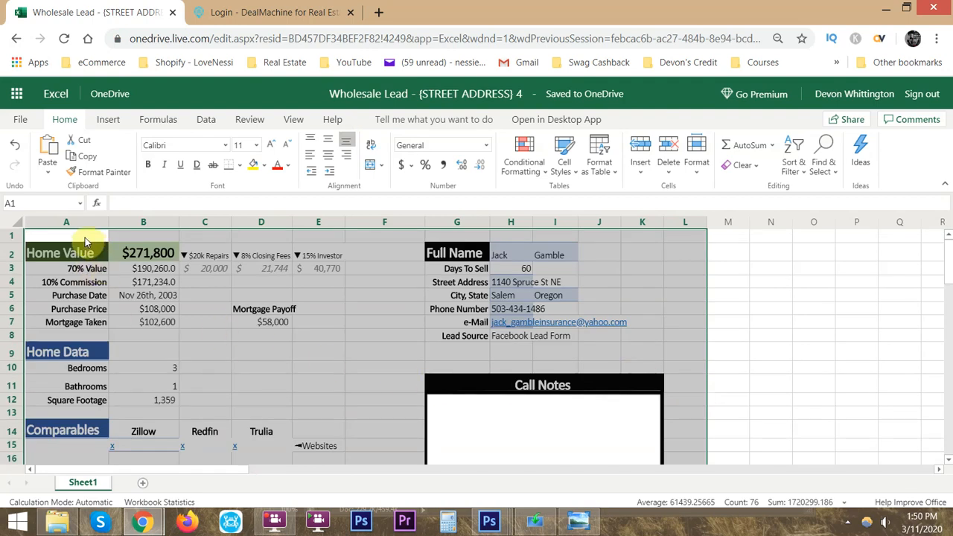
- Clear the formats of the pasted contact details in H2:I8, keeping their contents
drag(497, 255, 561, 335)
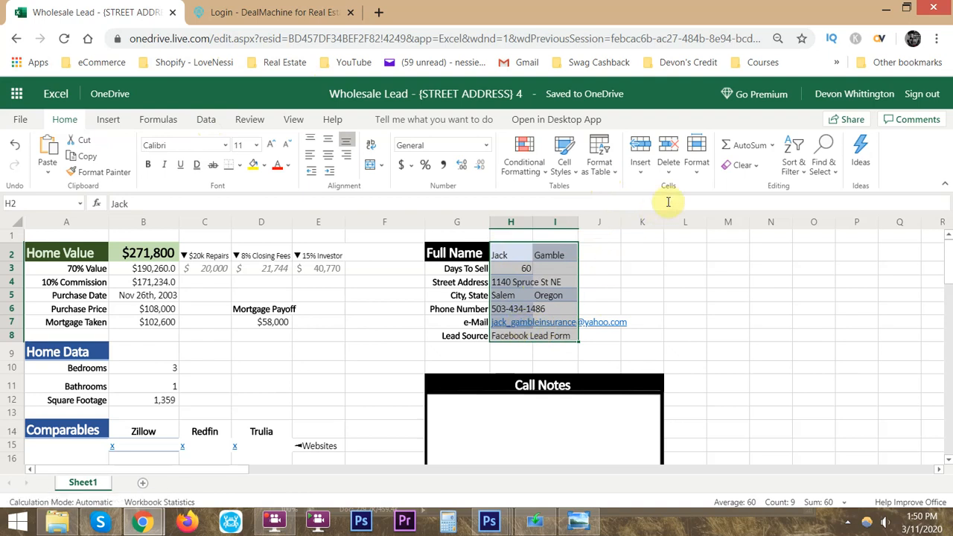
click(743, 168)
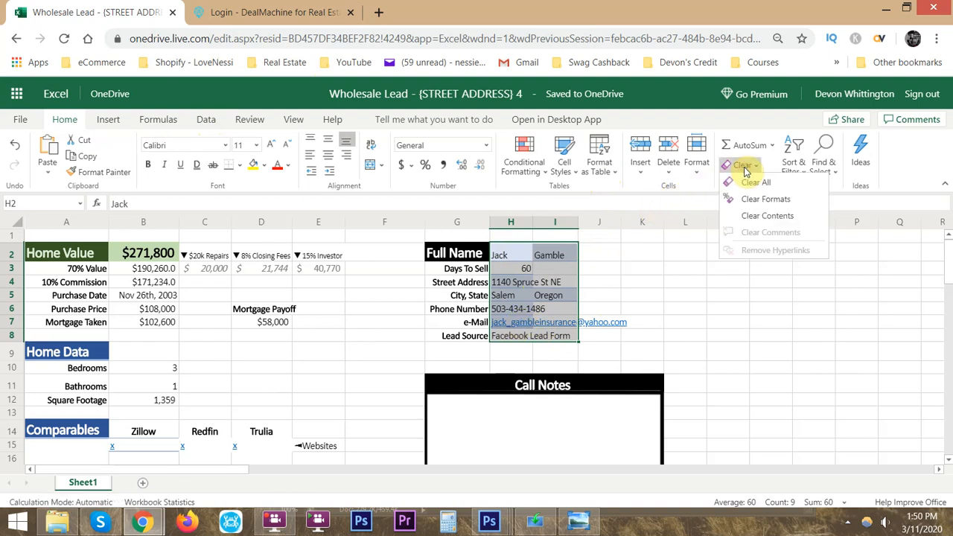
click(763, 200)
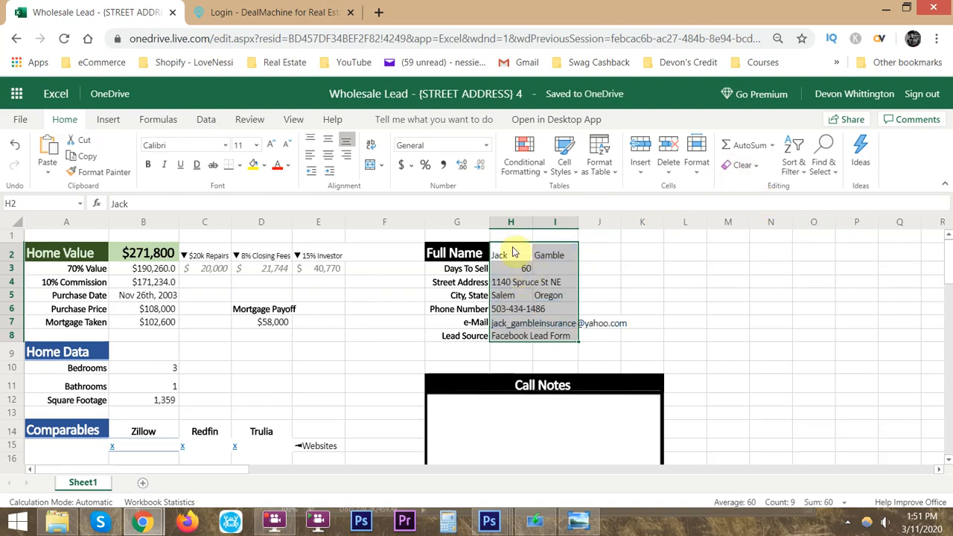
click(752, 165)
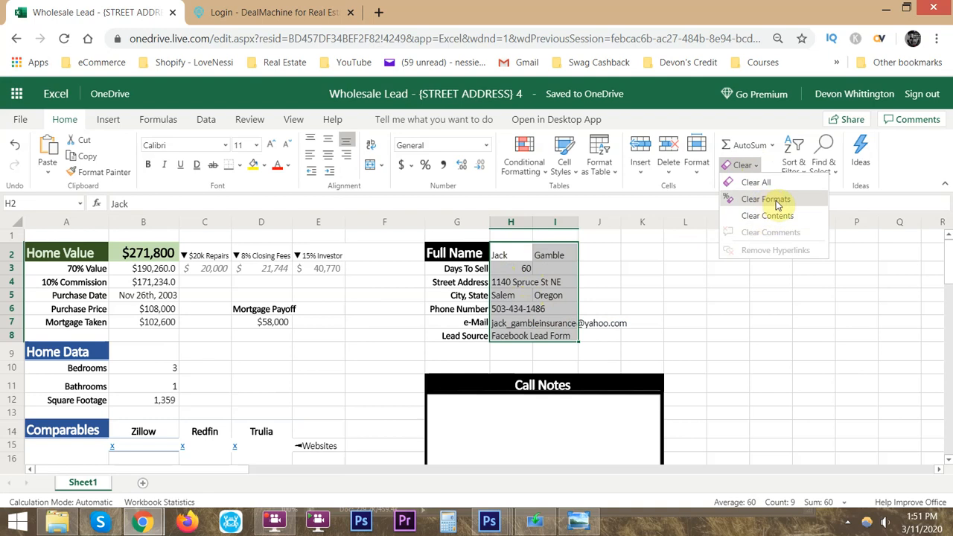
click(484, 309)
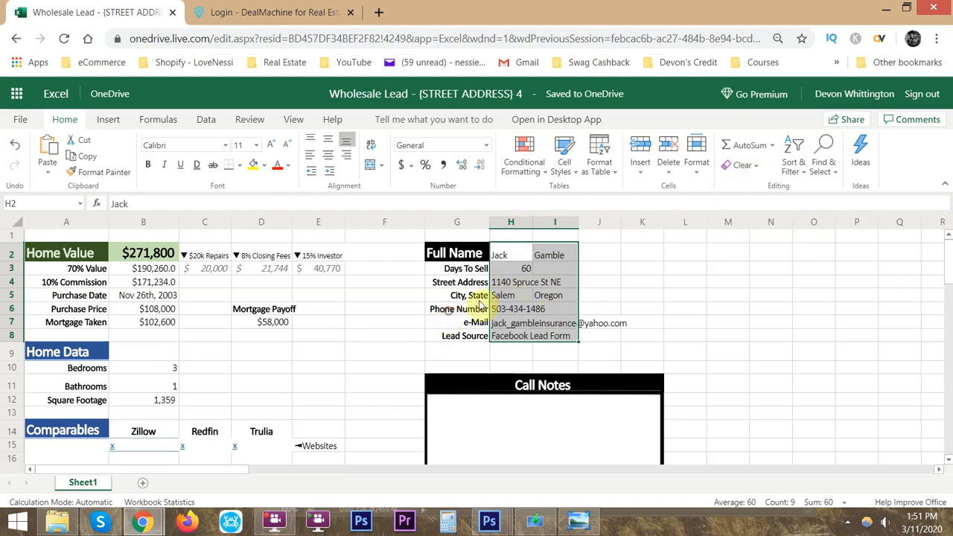
click(513, 254)
drag(525, 258, 558, 334)
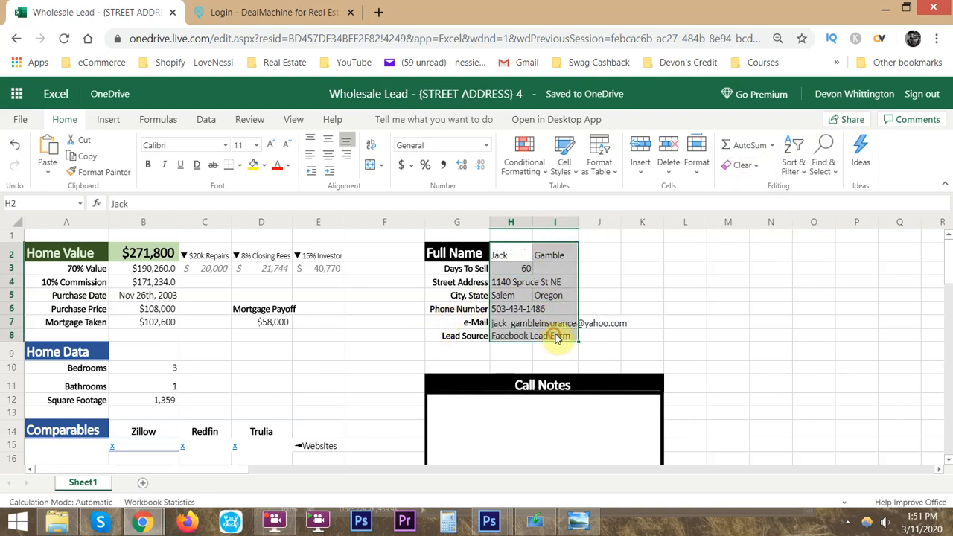
- Look over the cleaned lead sheet from cell A1 and switch to the printed sheet's photo in Windows Photo Viewer
click(93, 236)
scroll(374, 273, down, 3)
scroll(381, 298, up, 3)
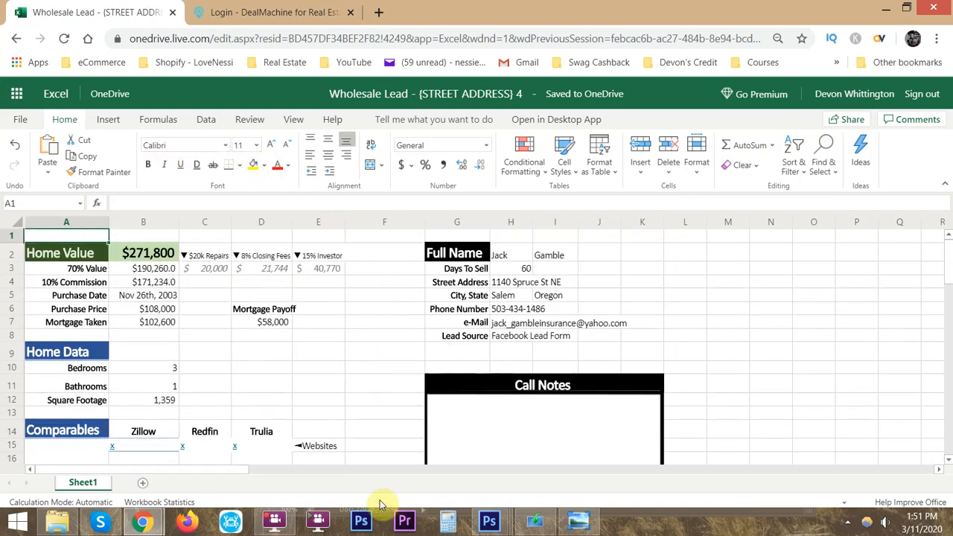
click(586, 527)
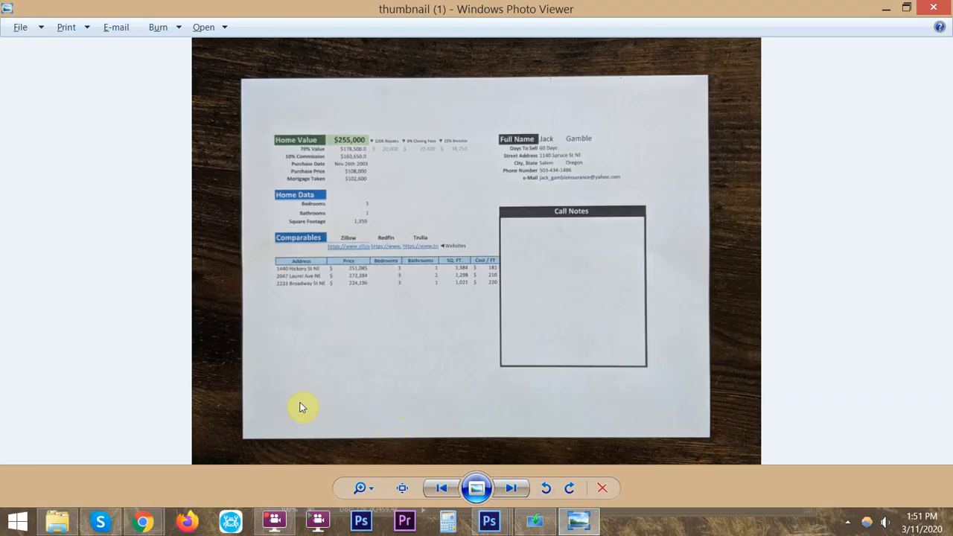